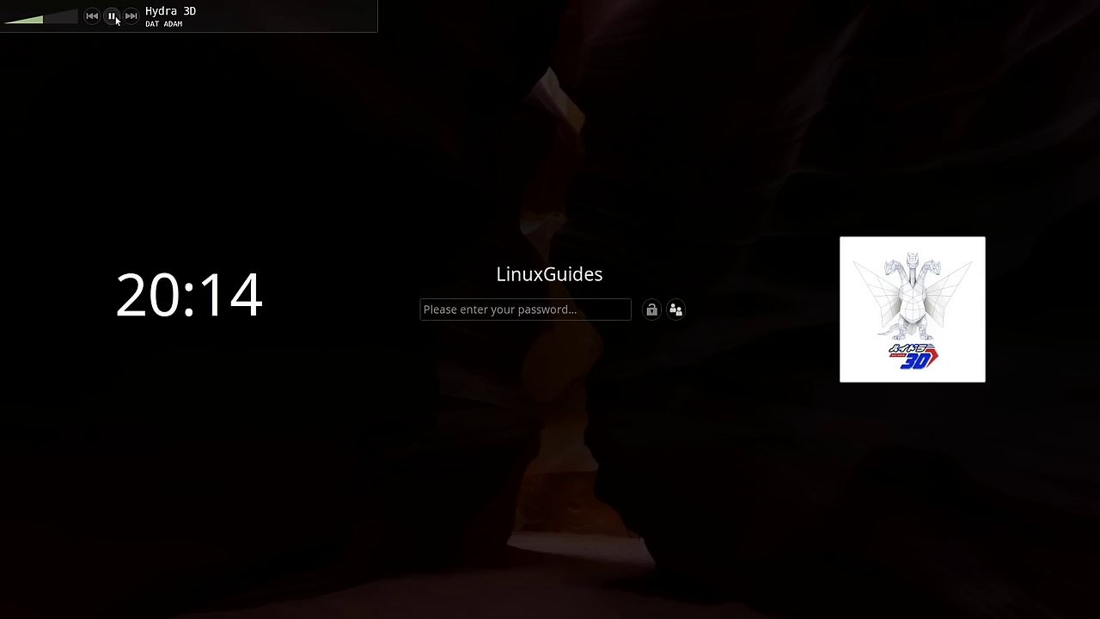
Pause and resume the Hydra 3D track from the lock screen and adjust its playback volume.
left_click(115, 18)
left_click(110, 20)
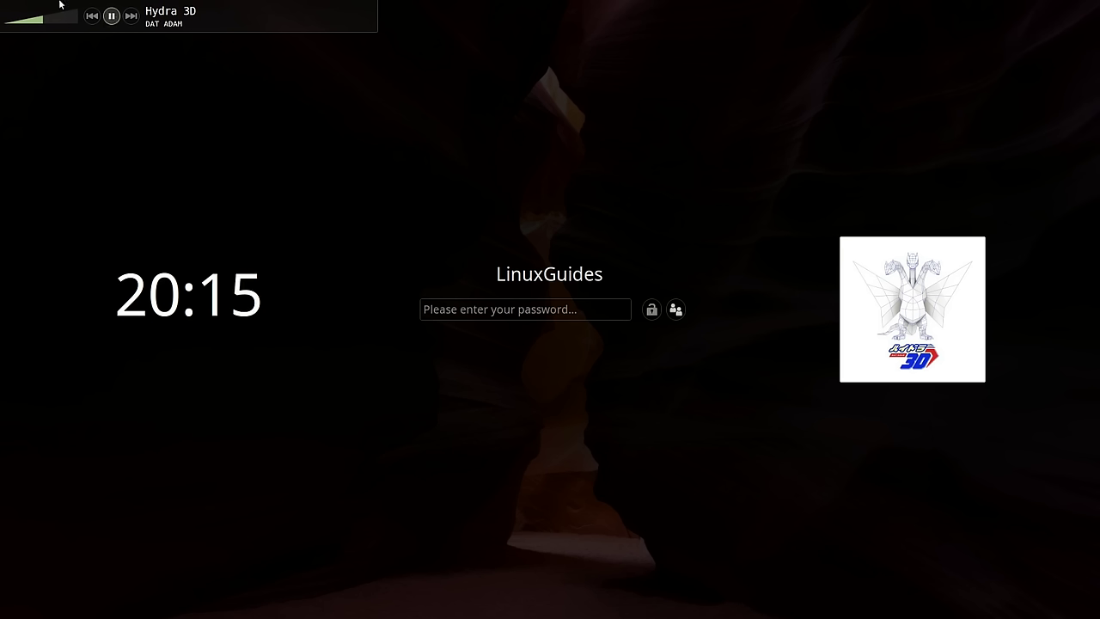
mouse_move(39, 26)
left_mouse_down()
mouse_move(81, 19)
mouse_move(43, 22)
left_mouse_up()
Unlock the session by entering the account password on the lock screen.
left_click(491, 304)
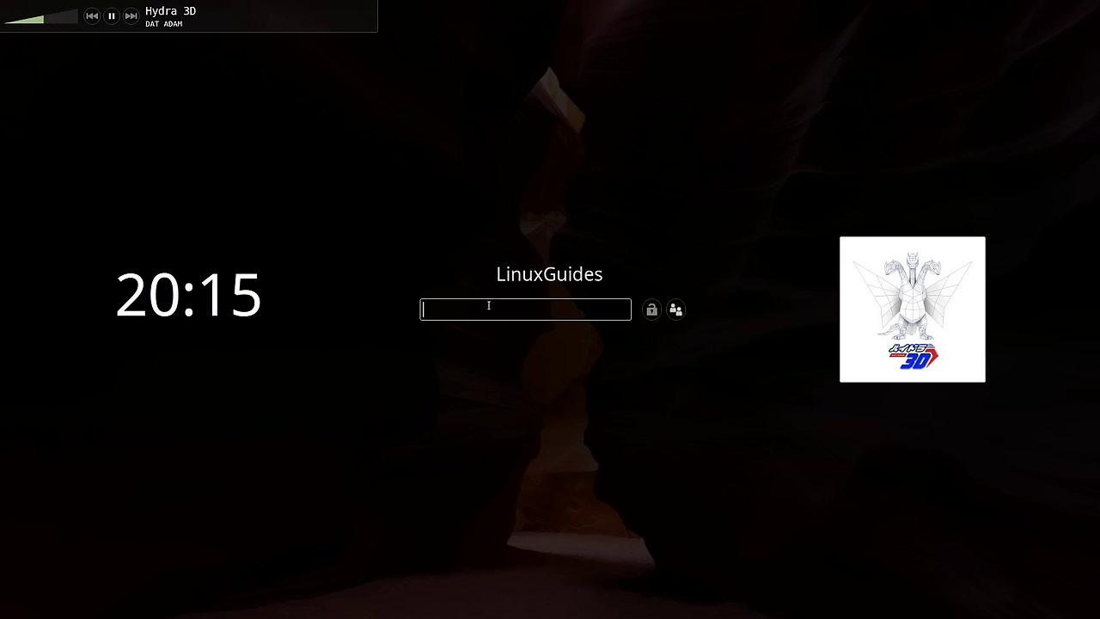
type("**********")
key("Return")
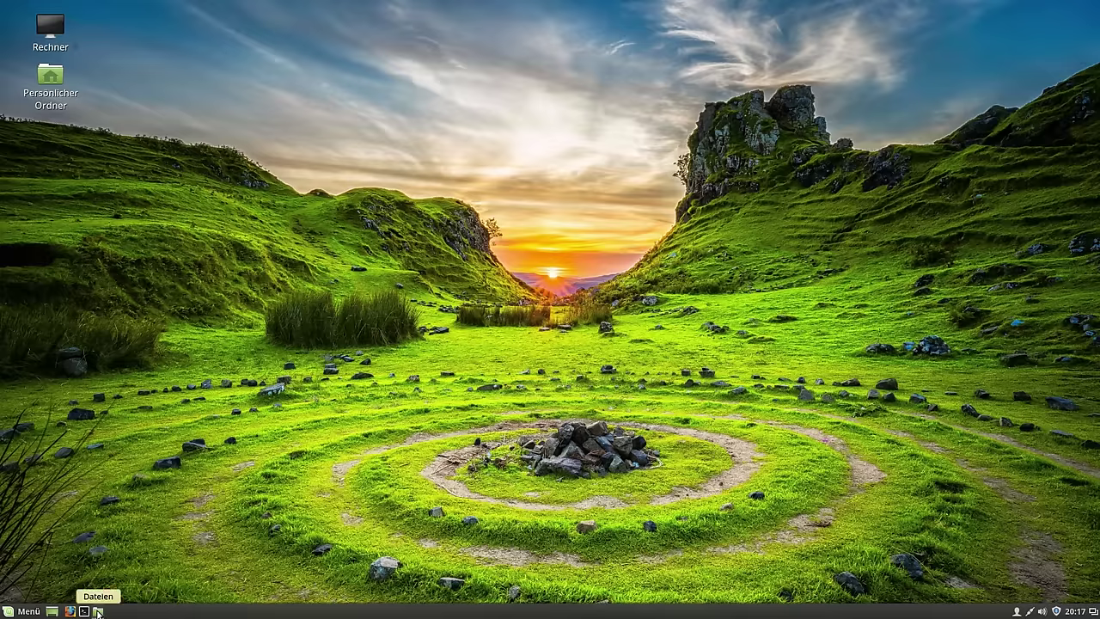
Look through the application menu's Systemverwaltung, Einstellungen, Zubehör and Internet categories.
left_click(17, 612)
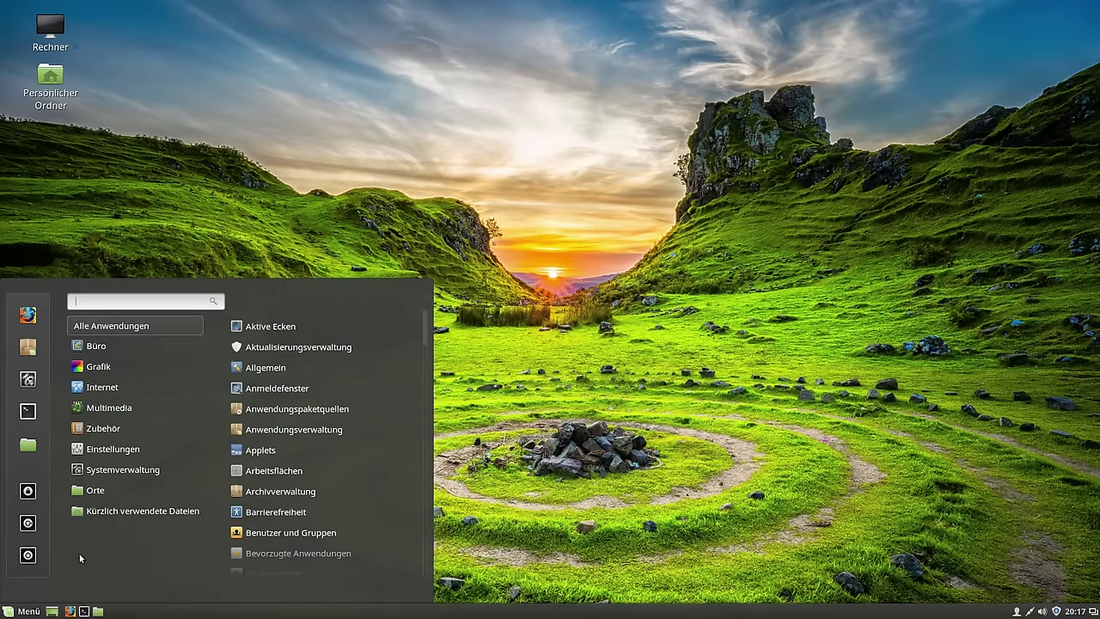
mouse_move(86, 494)
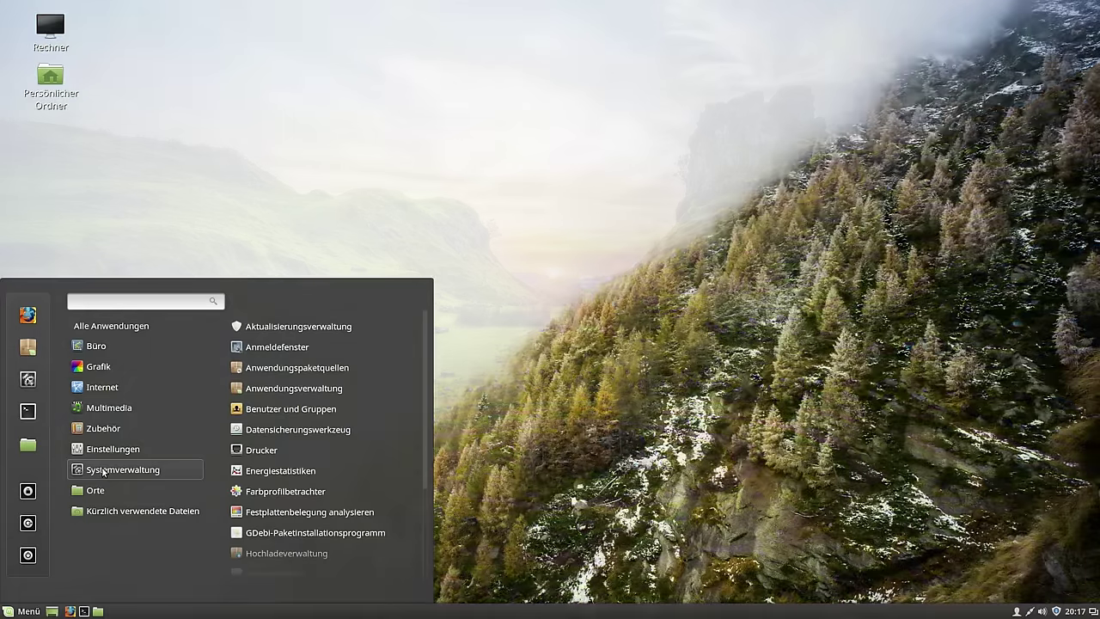
mouse_move(117, 450)
mouse_move(122, 428)
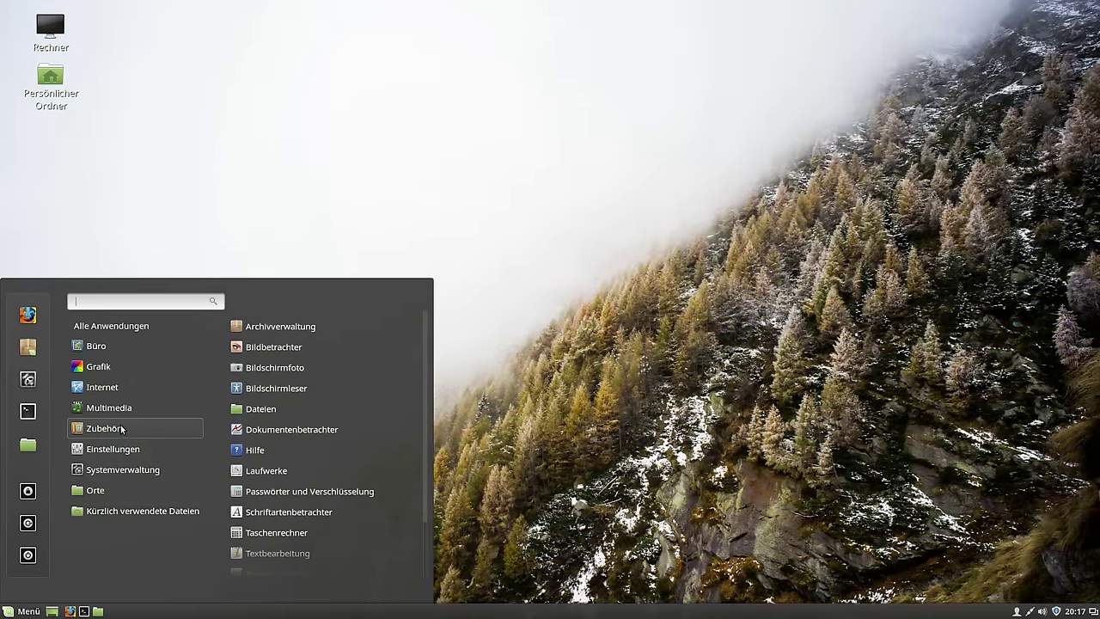
mouse_move(194, 386)
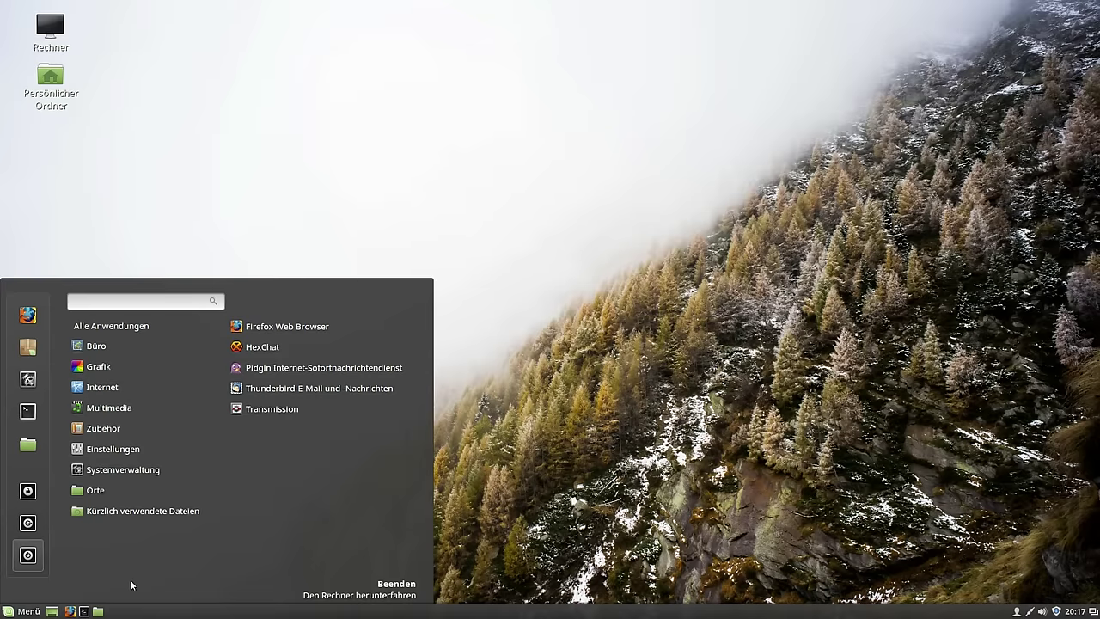
View the sound applet's volume controls and the user applet's session options, leaving both closed.
left_click(1039, 613)
left_click(1040, 612)
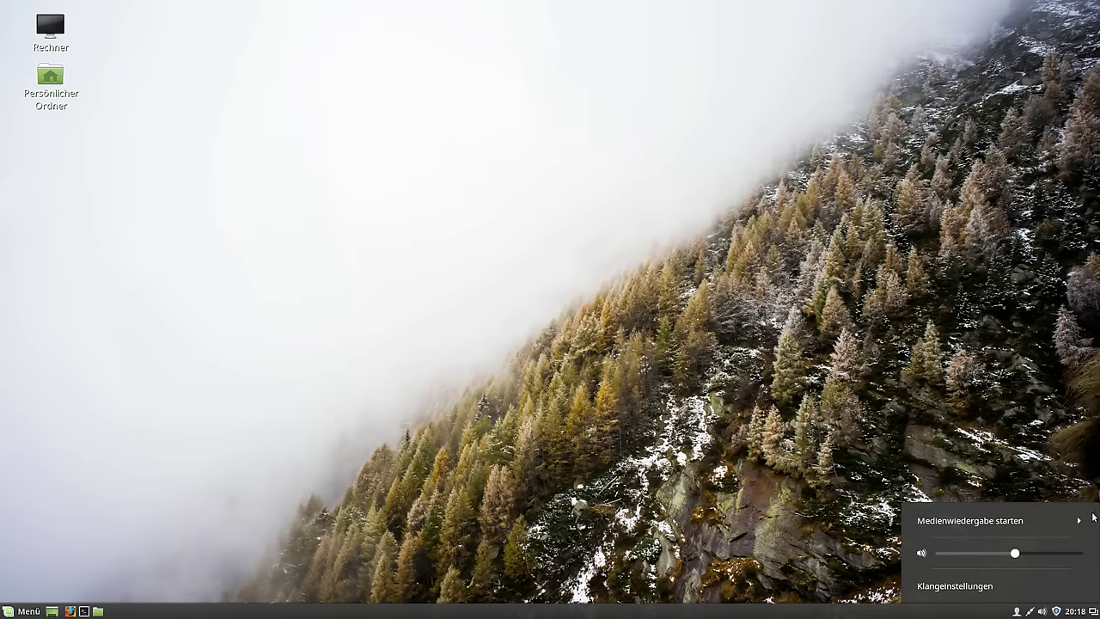
left_click(1016, 611)
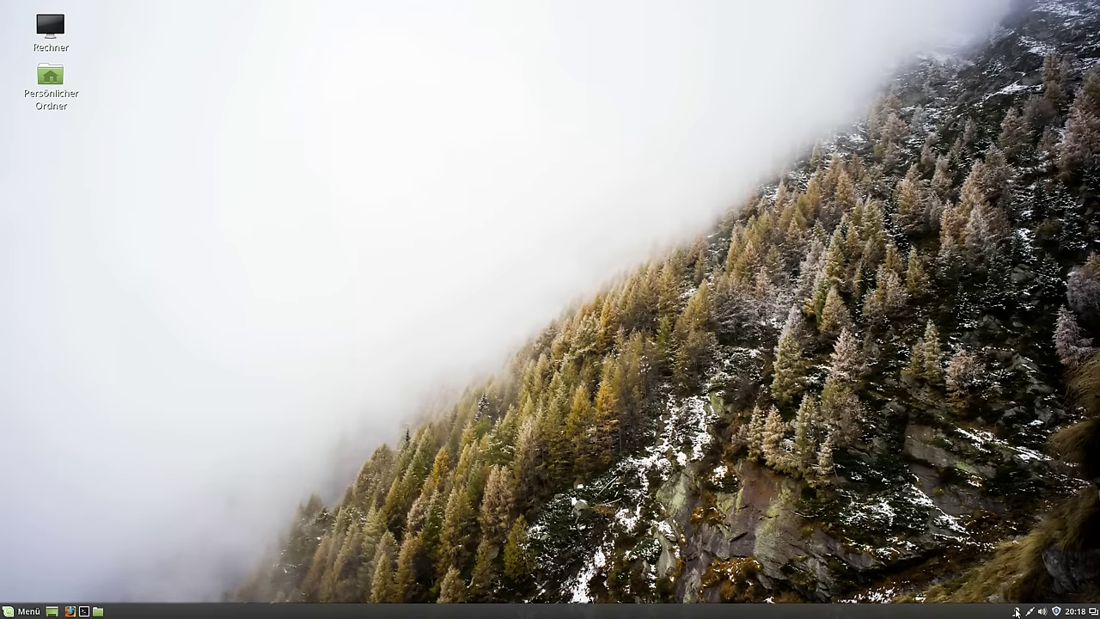
left_click(1016, 612)
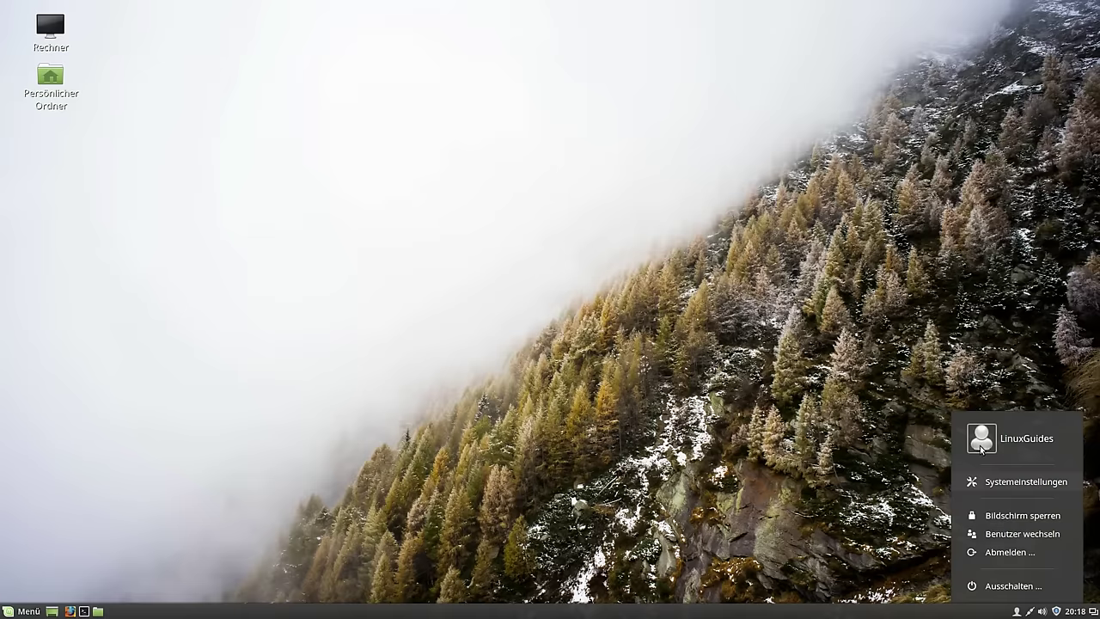
left_click(877, 484)
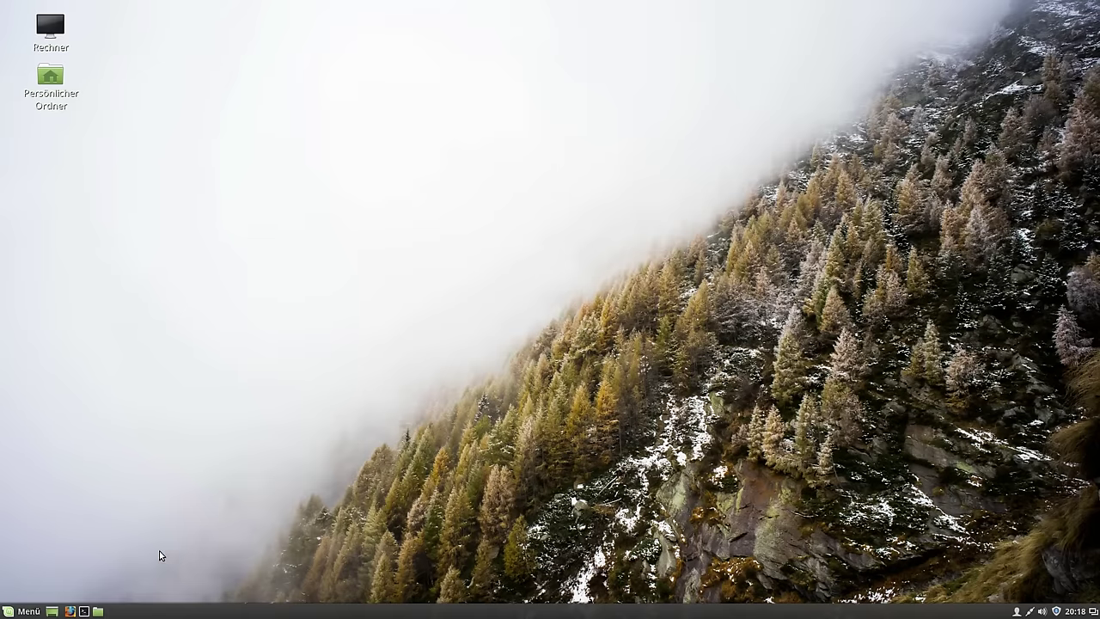
Review the full list of Zubehör applications in the application menu, leaving the menu closed.
left_click(24, 611)
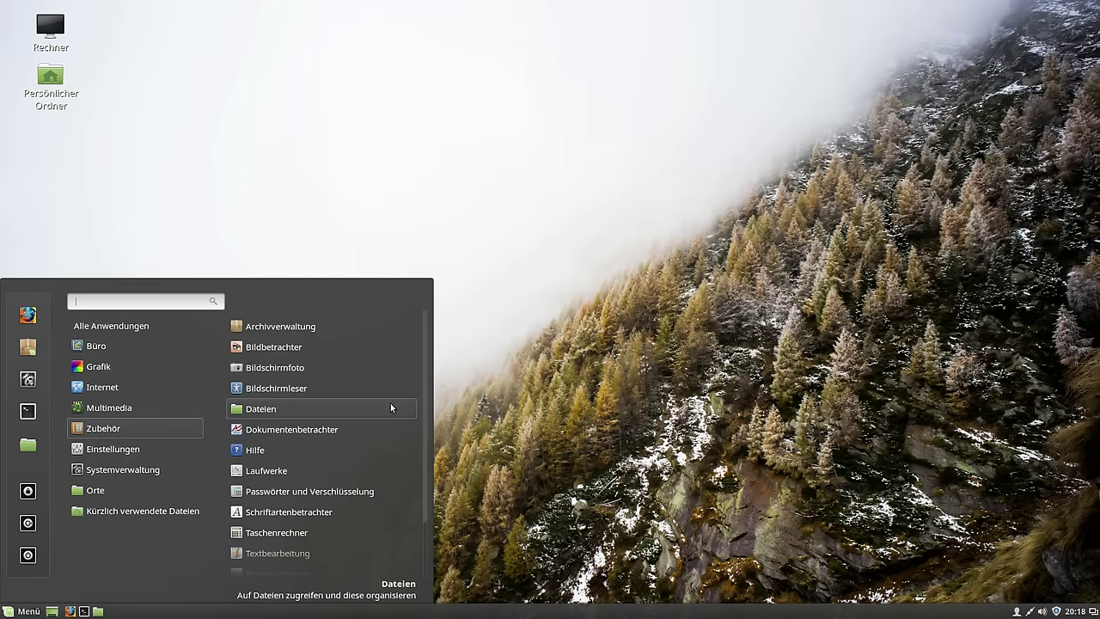
mouse_move(423, 401)
left_mouse_down()
mouse_move(417, 463)
mouse_move(424, 403)
left_mouse_up()
scroll(327, 432, "down", 2)
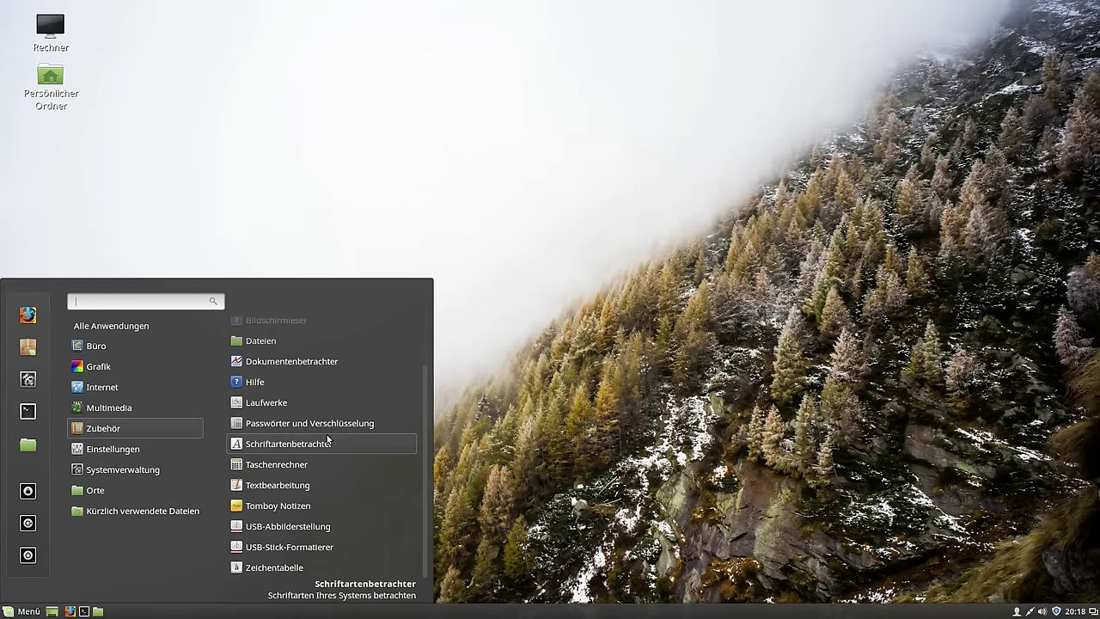
left_click(732, 308)
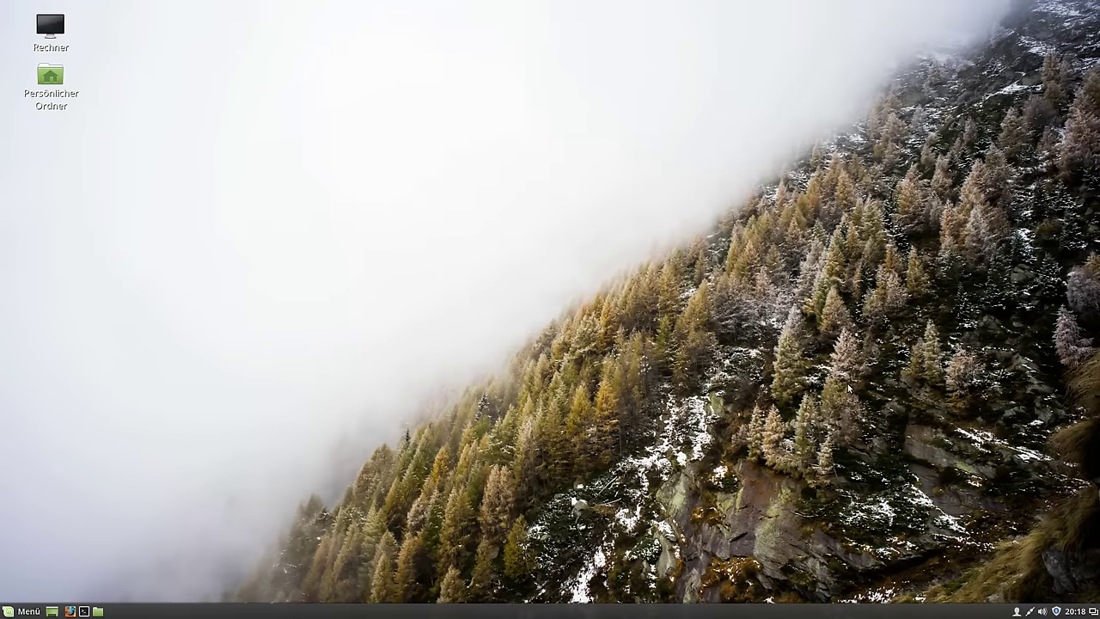
View the wired network applet's options and open the sound settings (Klangeinstellungen).
left_click(1030, 612)
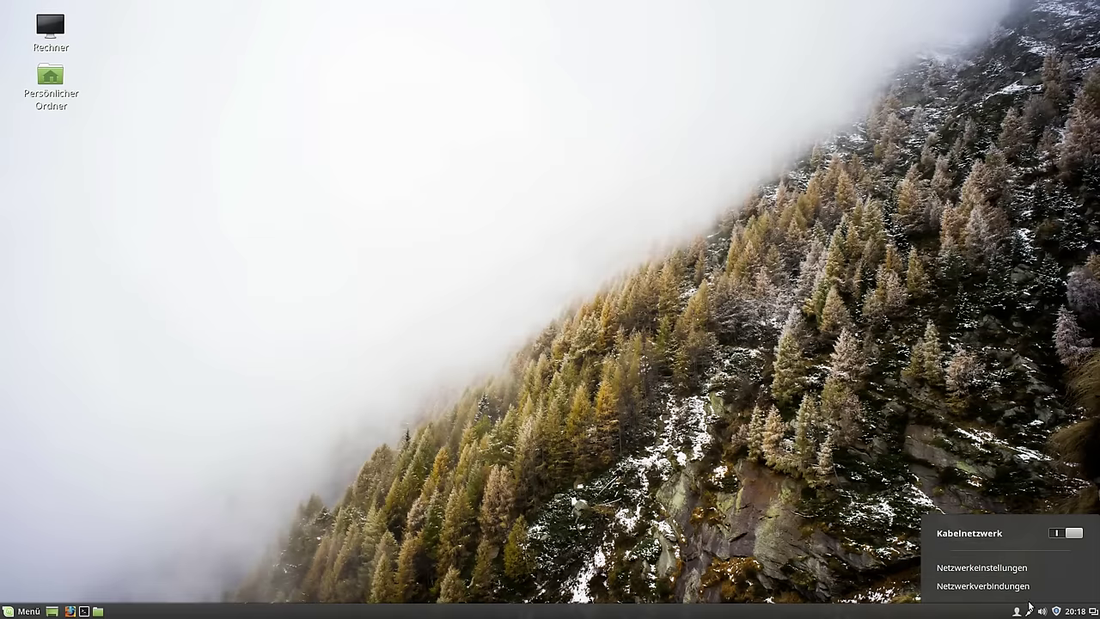
left_click(1041, 612)
left_click(1041, 612)
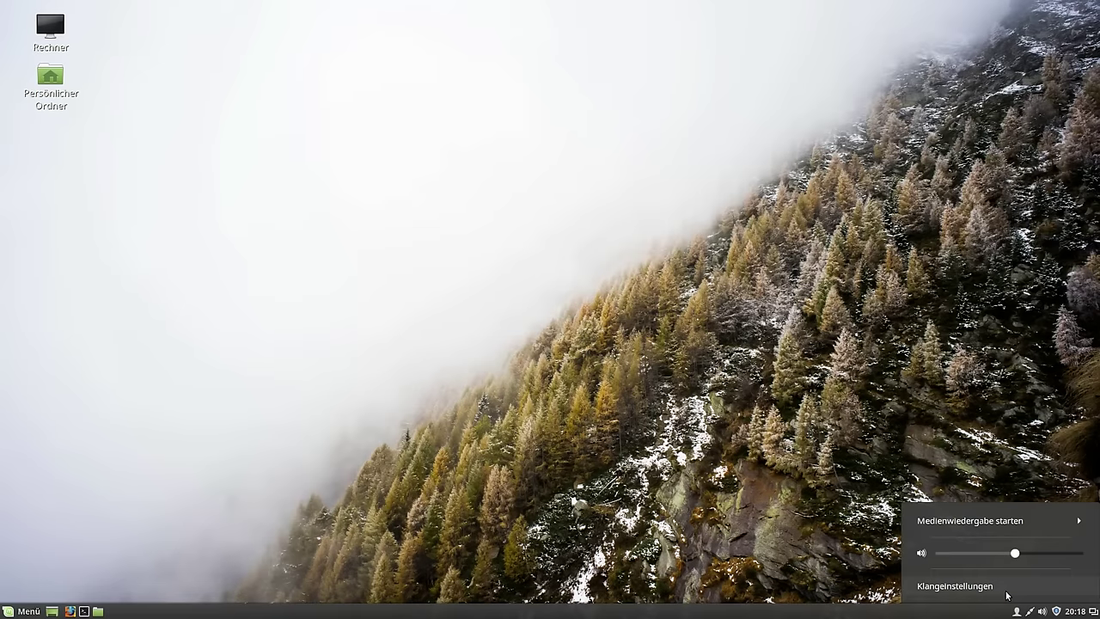
left_click(954, 586)
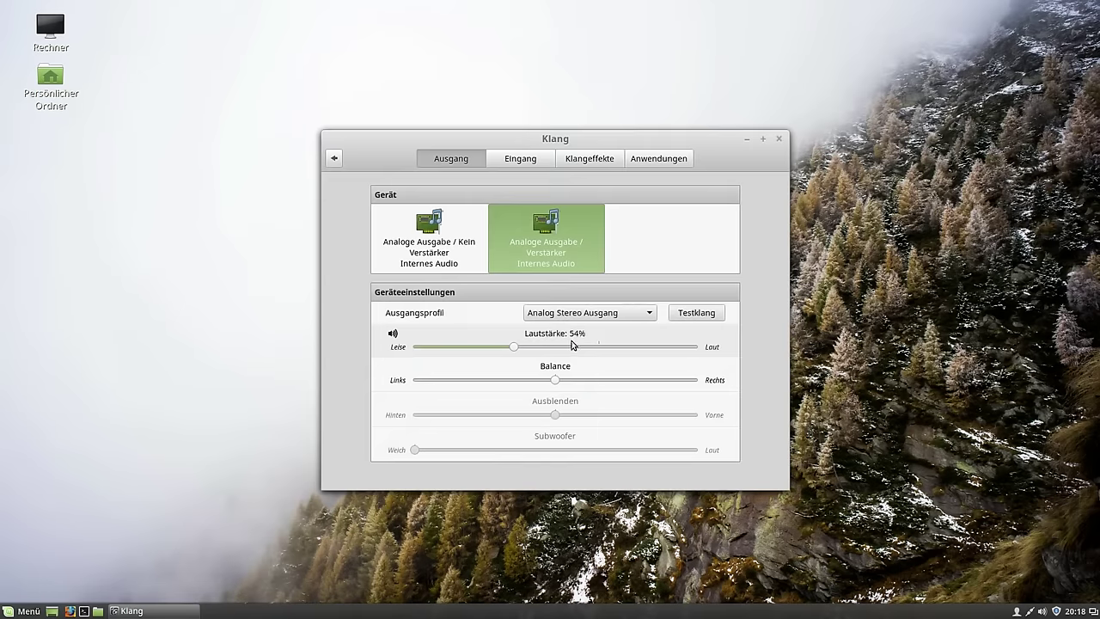
Turn off the Benachrichtigungen anzeigen sound under Klangeffekte in the maximized sound settings and close them.
left_click(581, 160)
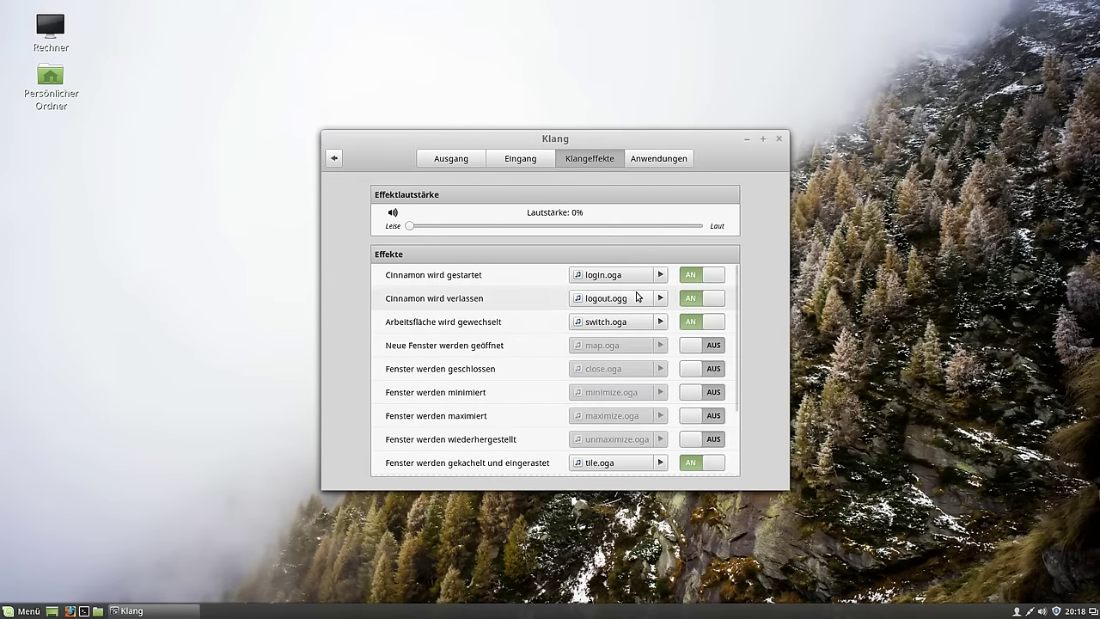
left_click(762, 138)
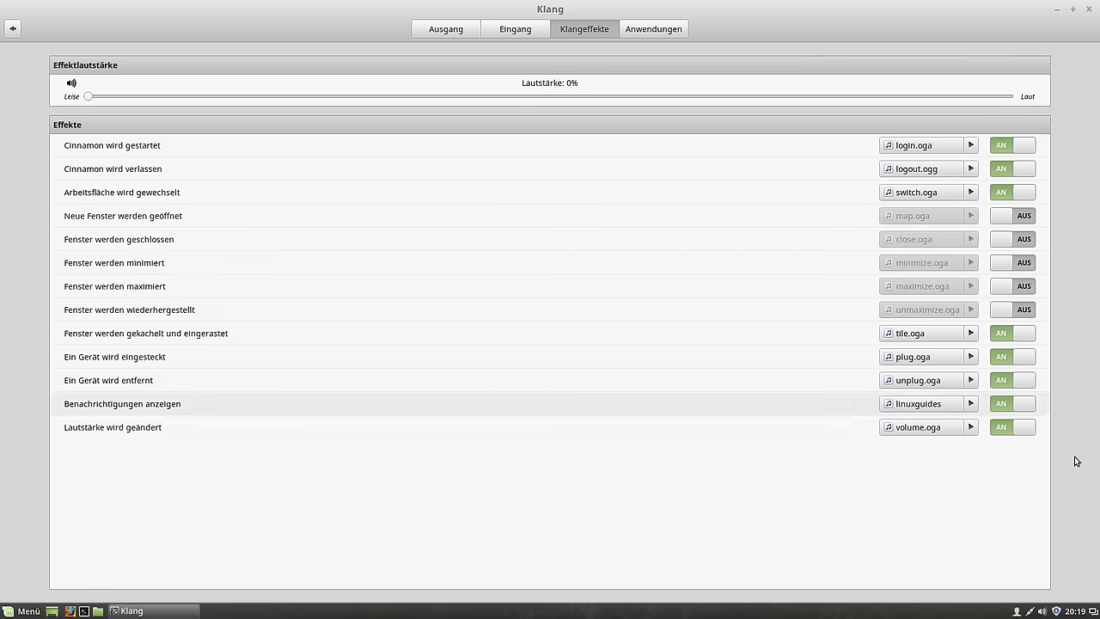
left_click(1011, 411)
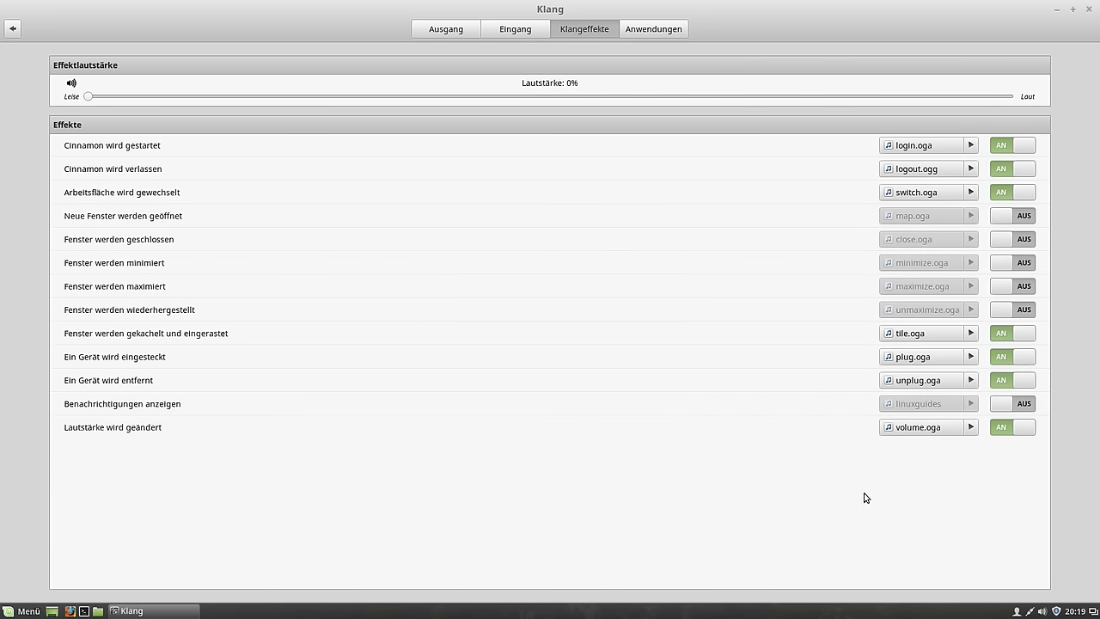
left_click(1094, 11)
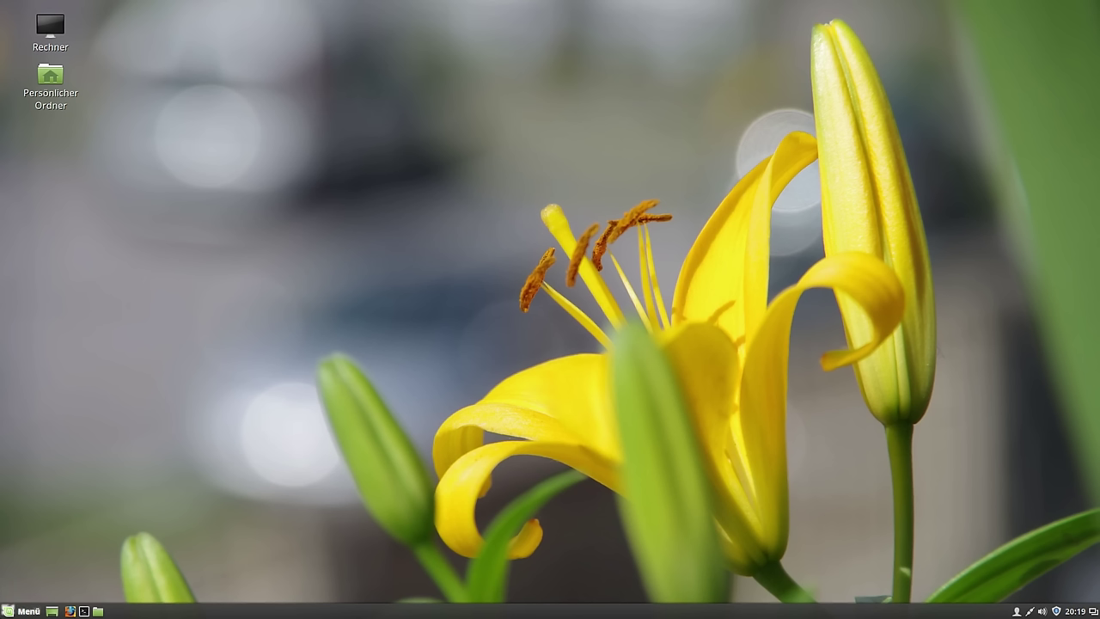
Look at the Zubehör applications in the application menu once more.
left_click(22, 611)
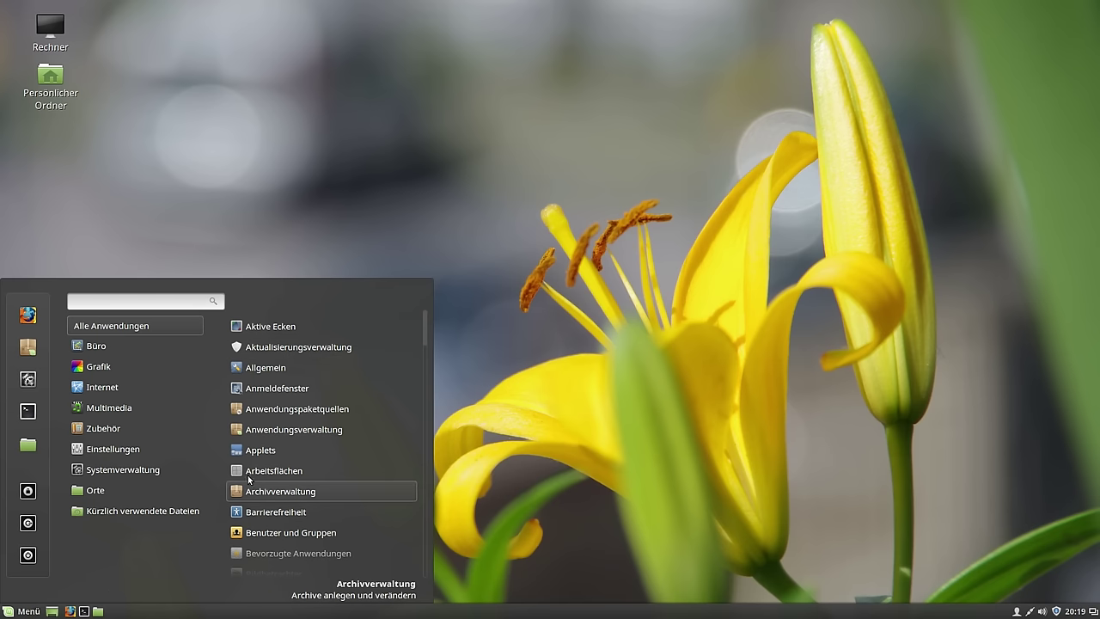
mouse_move(175, 427)
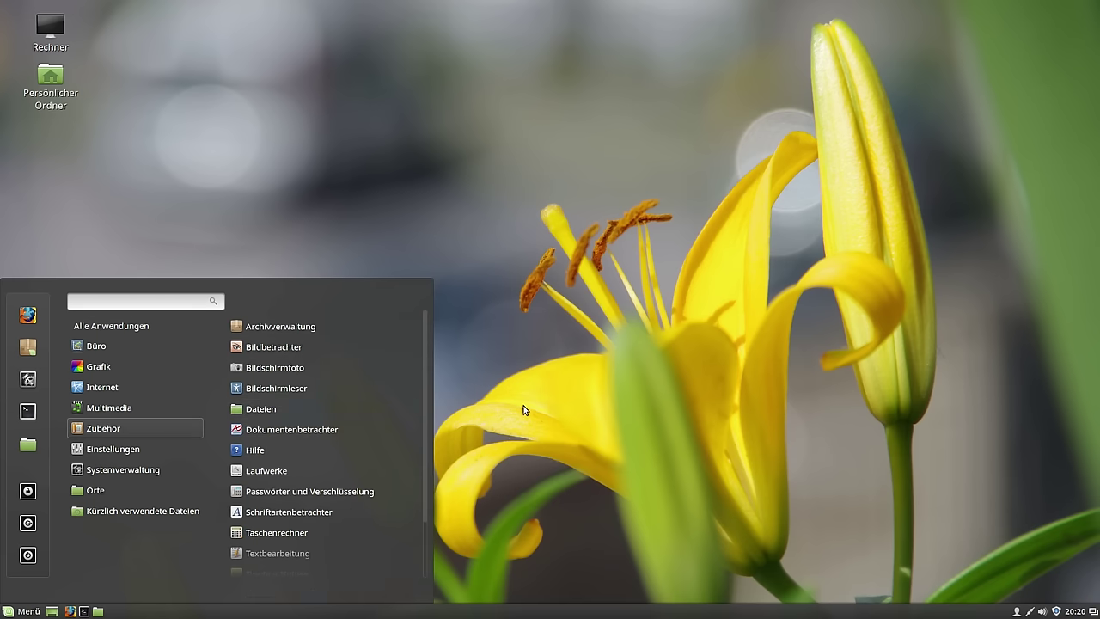
left_click(341, 347)
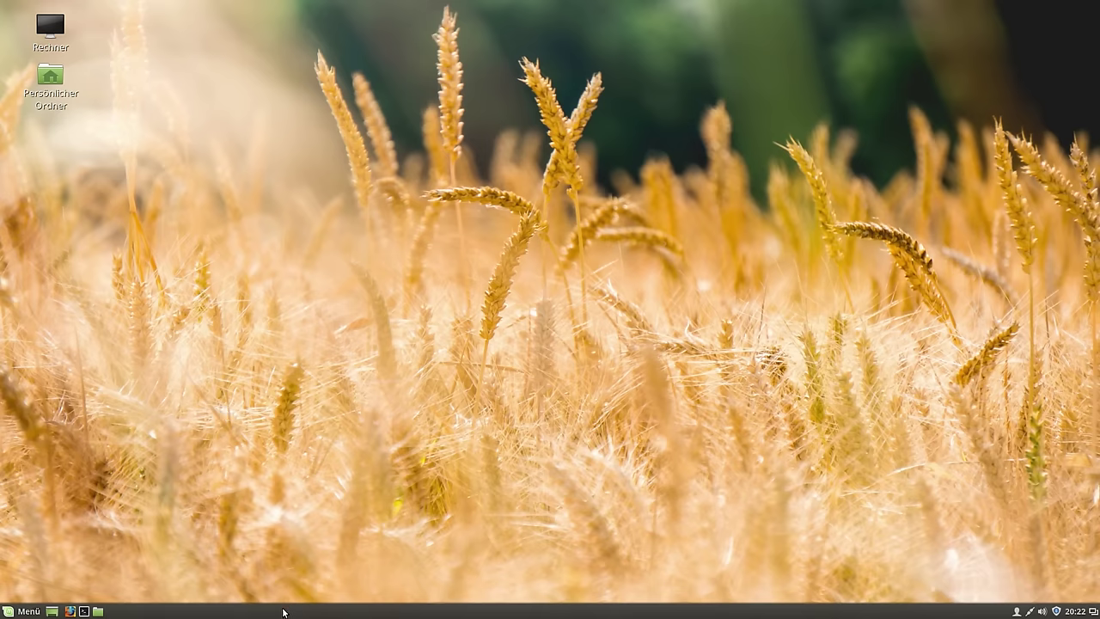
Move the desktop panel to the left edge of the screen.
right_click(225, 609)
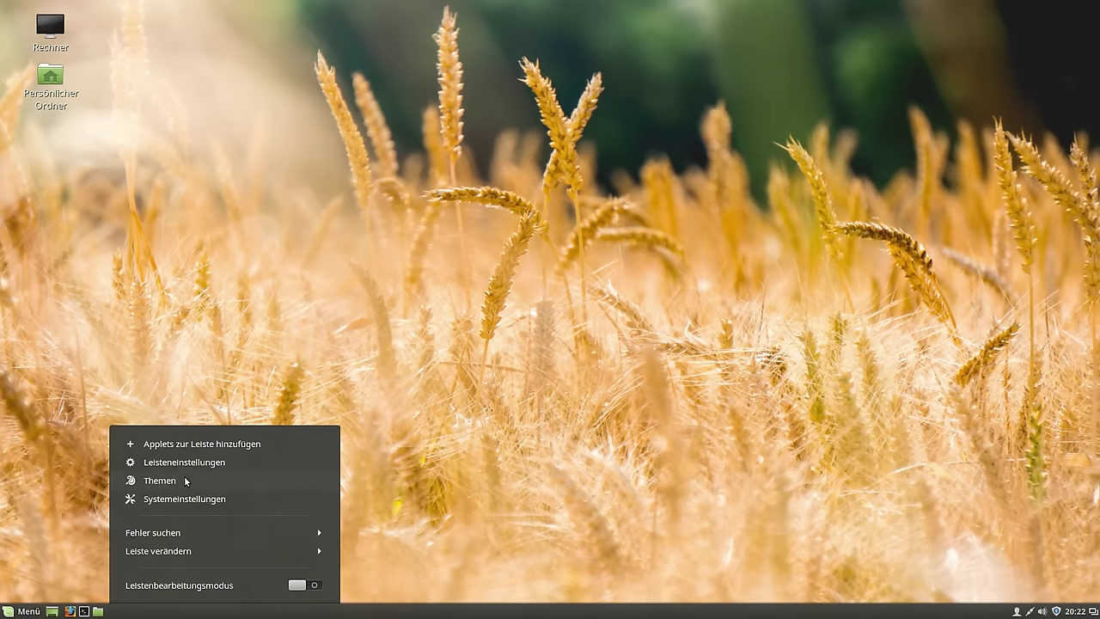
left_click(174, 552)
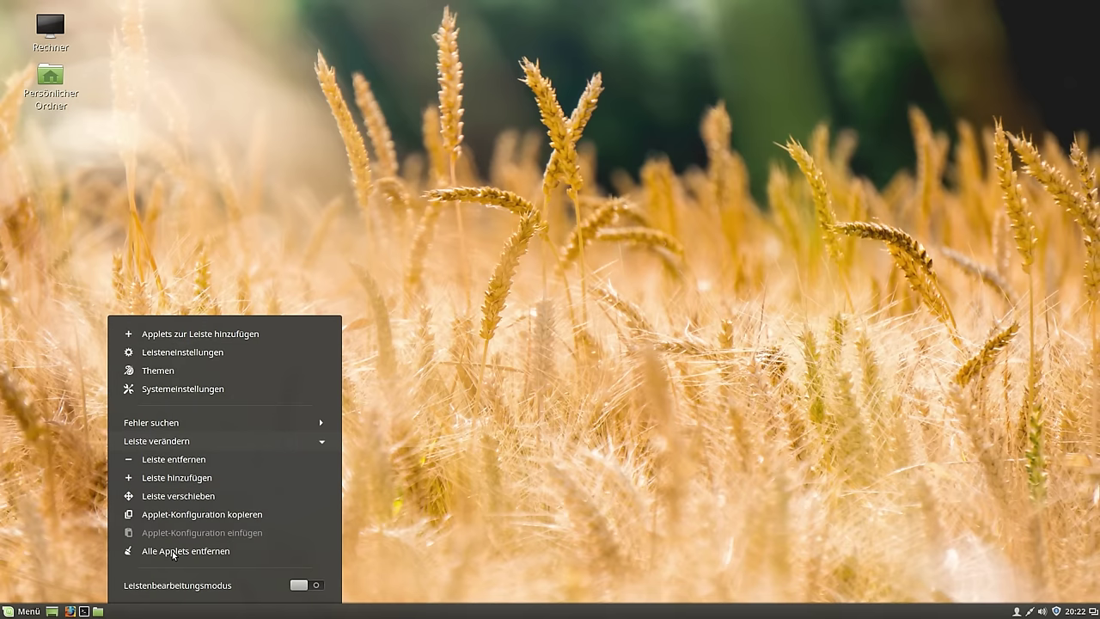
left_click(188, 497)
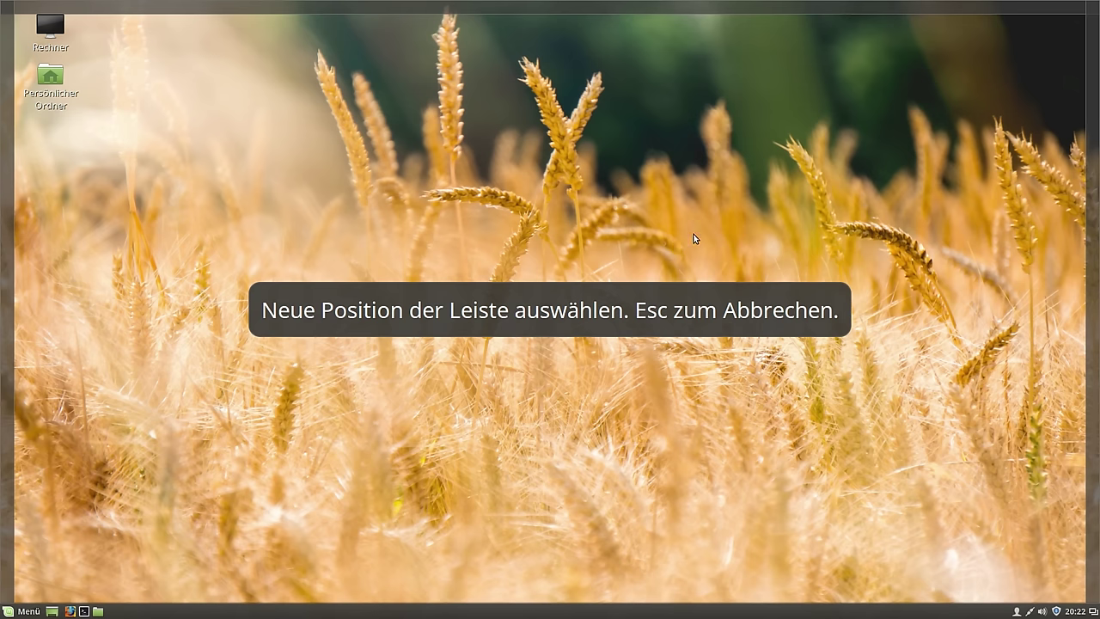
left_click(2, 311)
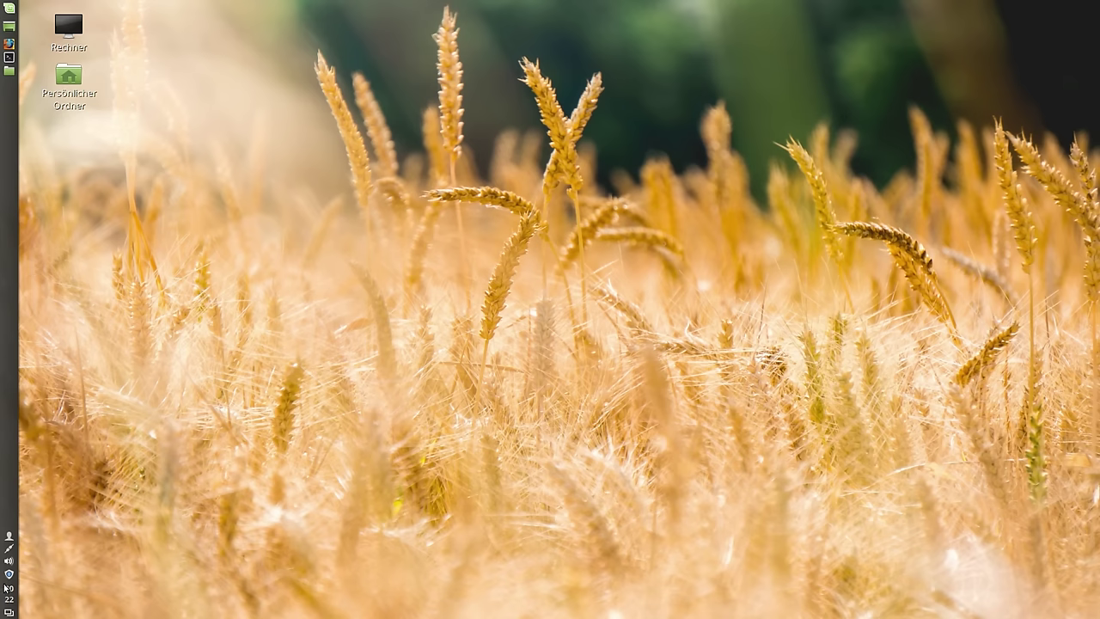
Check the clock and the application menu on the vertical panel, leaving the menu closed.
mouse_move(9, 598)
left_click(10, 11)
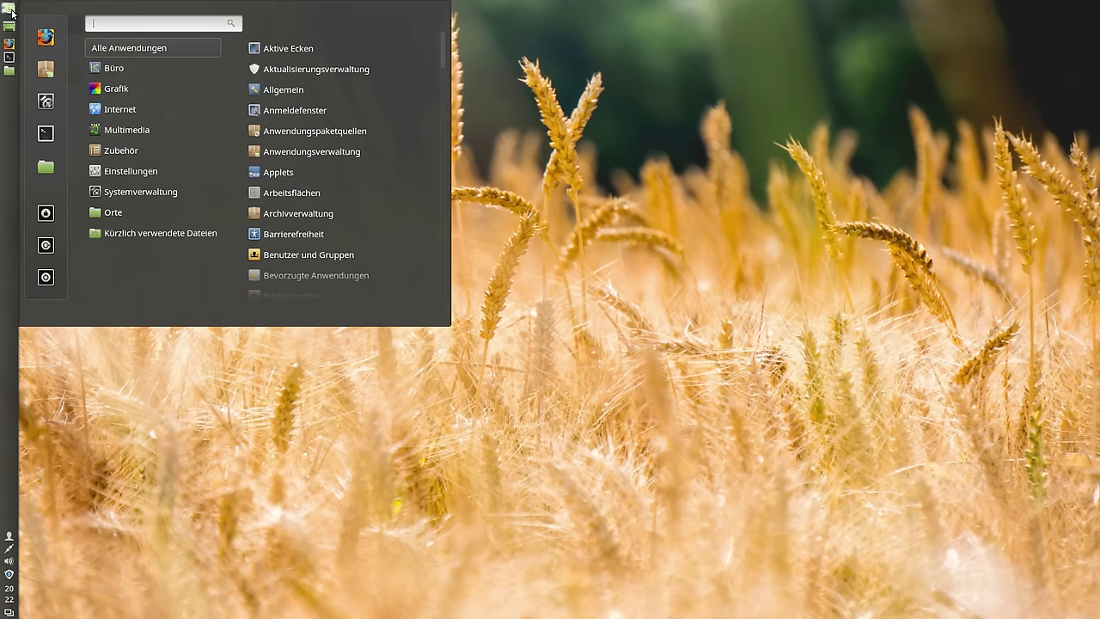
left_click(11, 10)
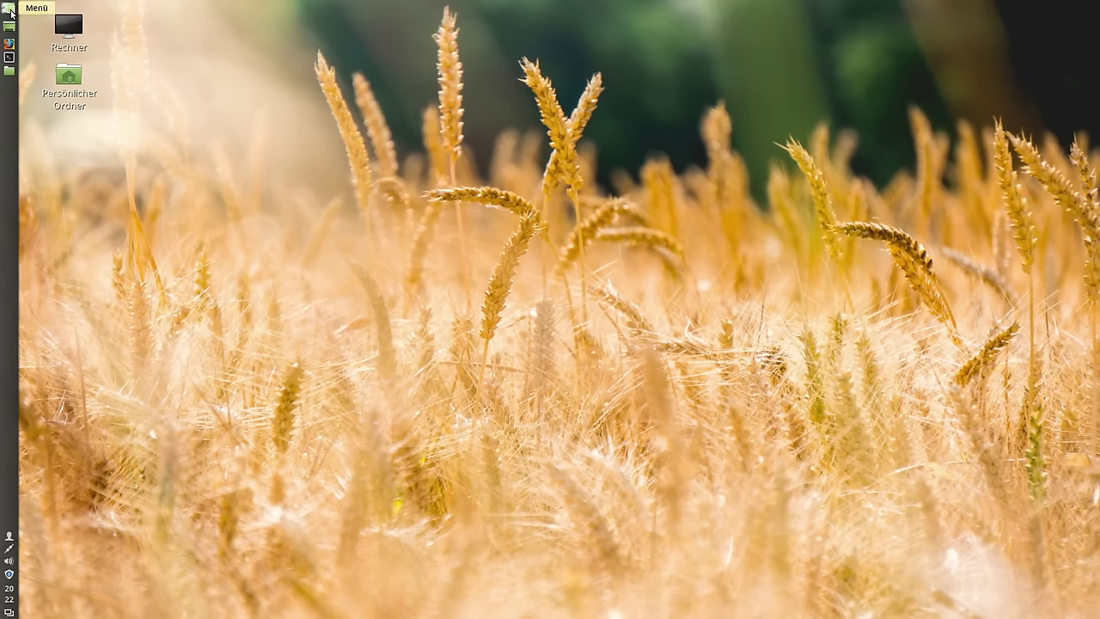
left_click(10, 10)
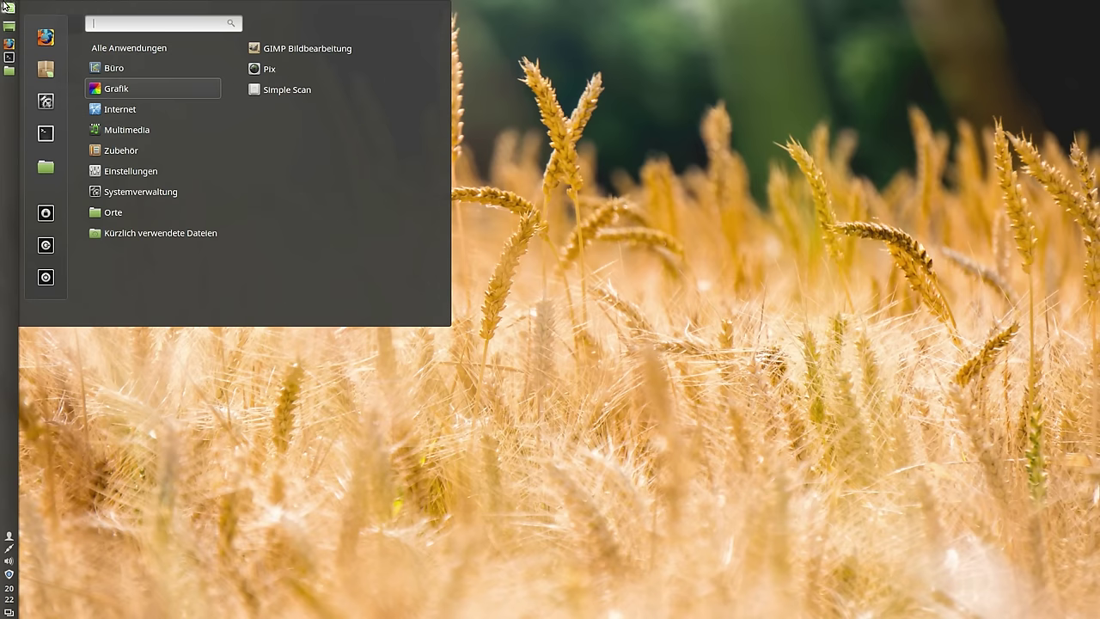
left_click(9, 9)
Move the desktop panel back to the bottom edge of the screen.
right_click(9, 159)
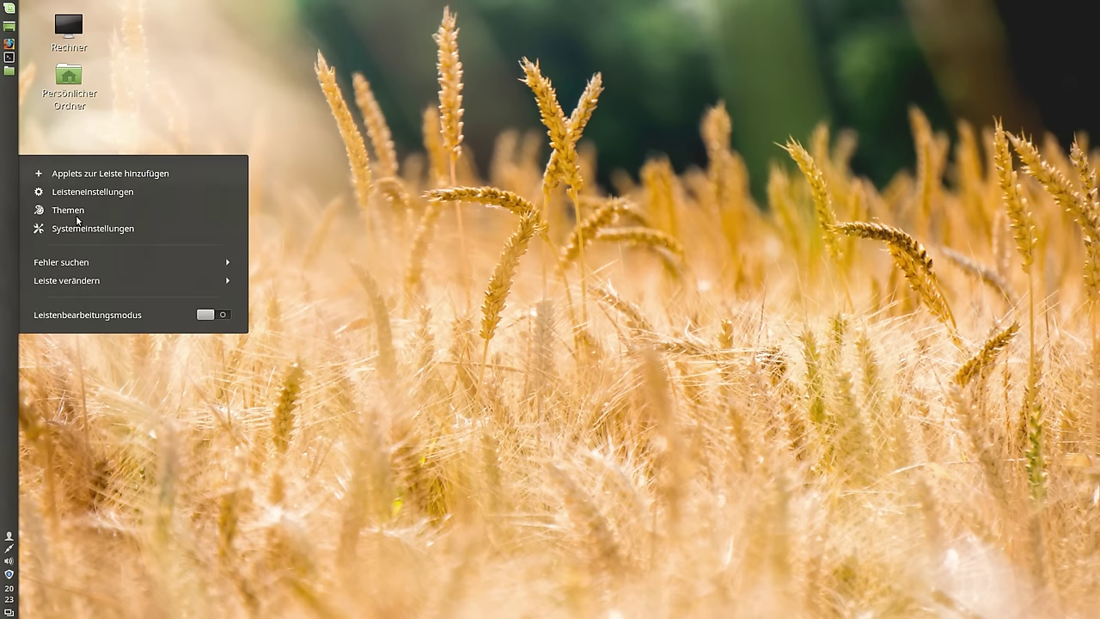
left_click(89, 283)
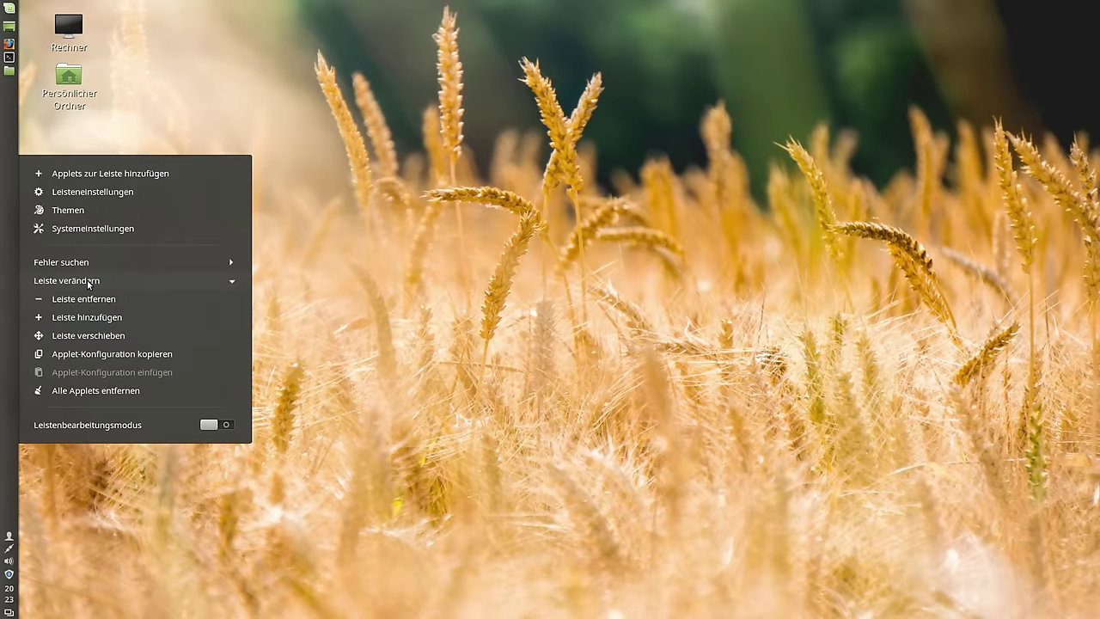
left_click(88, 334)
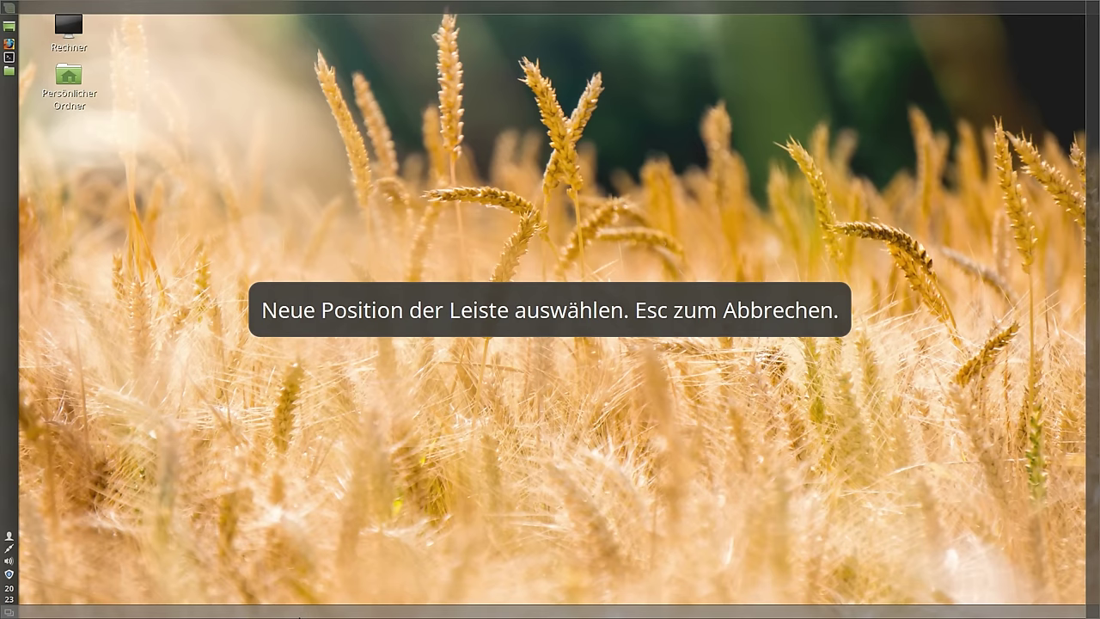
left_click(355, 422)
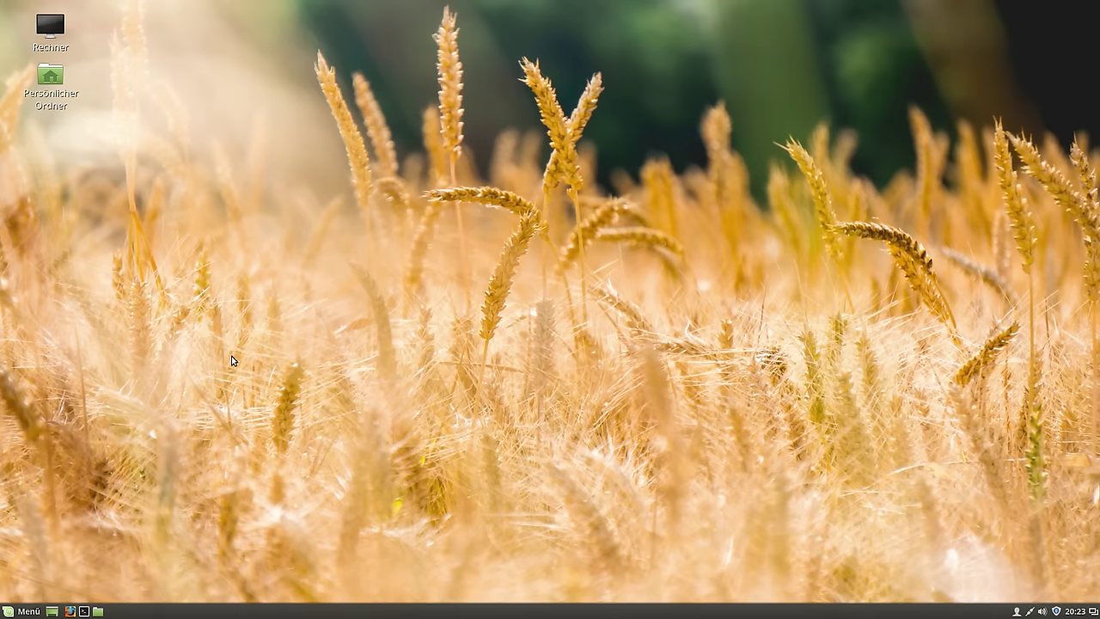
Open a terminal, move its window toward the desktop's upper-right area, and enter and erase the test text "asdf".
left_click(83, 611)
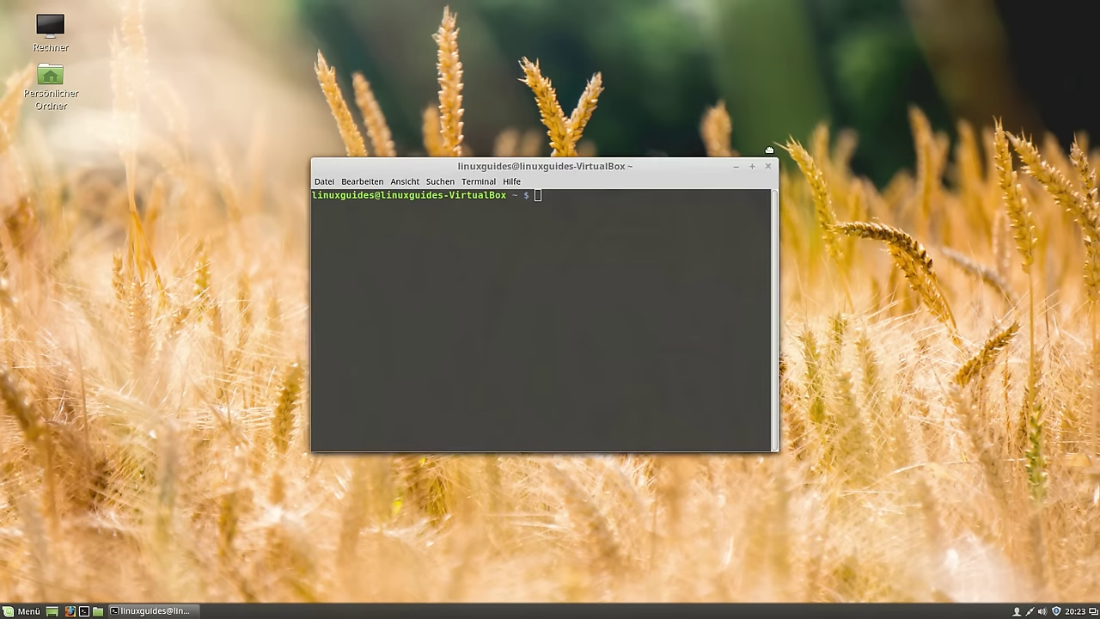
left_click_drag(488, 165, 760, 38)
type("asdf")
key("BackSpace")
key("BackSpace")
key("BackSpace")
key("BackSpace")
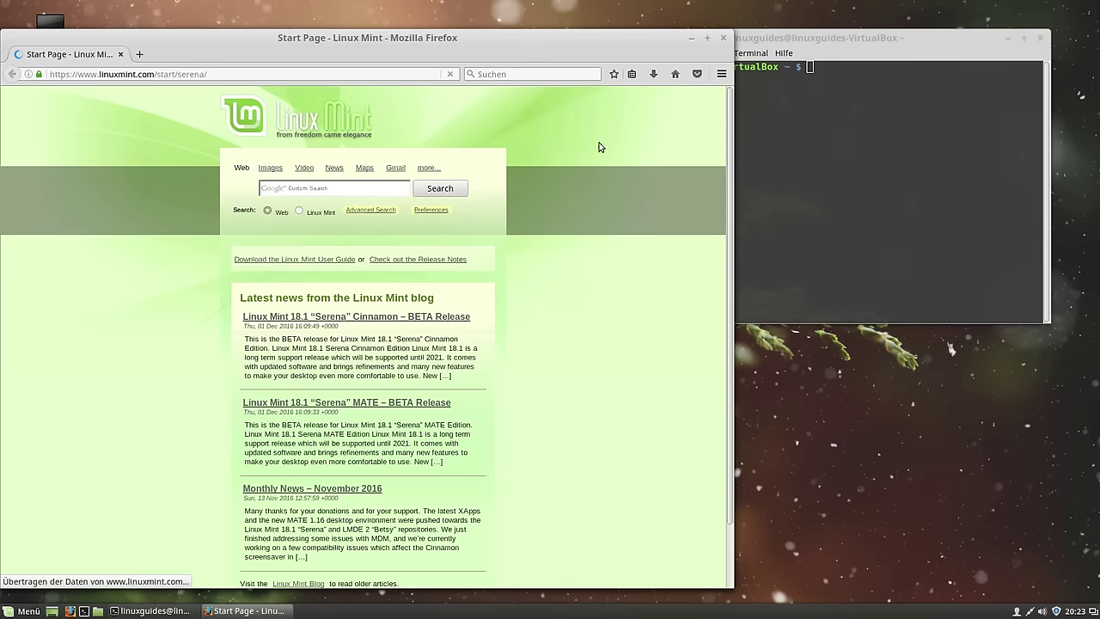
Move the Firefox window away from the screen edge so it partly overlaps the terminal, and give focus to the desktop.
left_click_drag(615, 55, 691, 60)
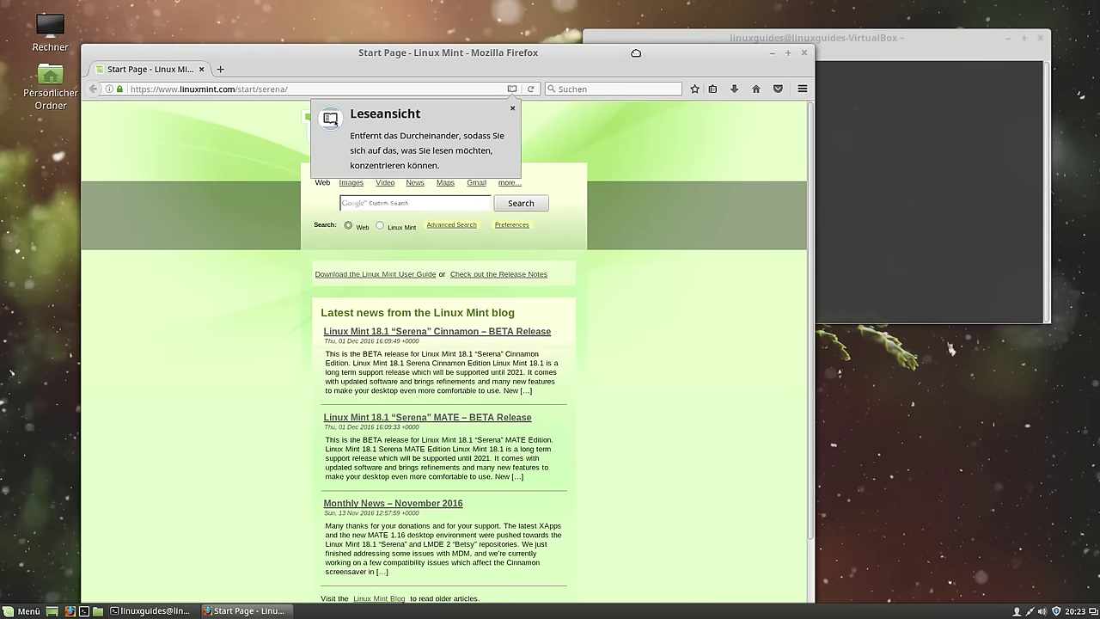
left_click(860, 370)
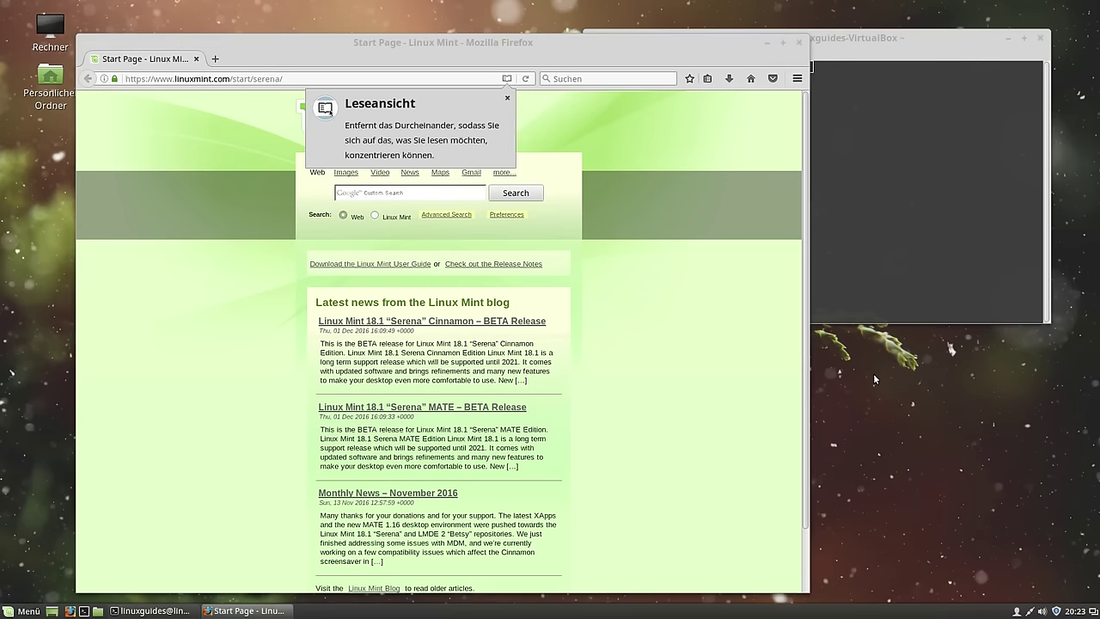
Hide all open windows to show the bare desktop and restore them, several times in a row.
left_click(52, 611)
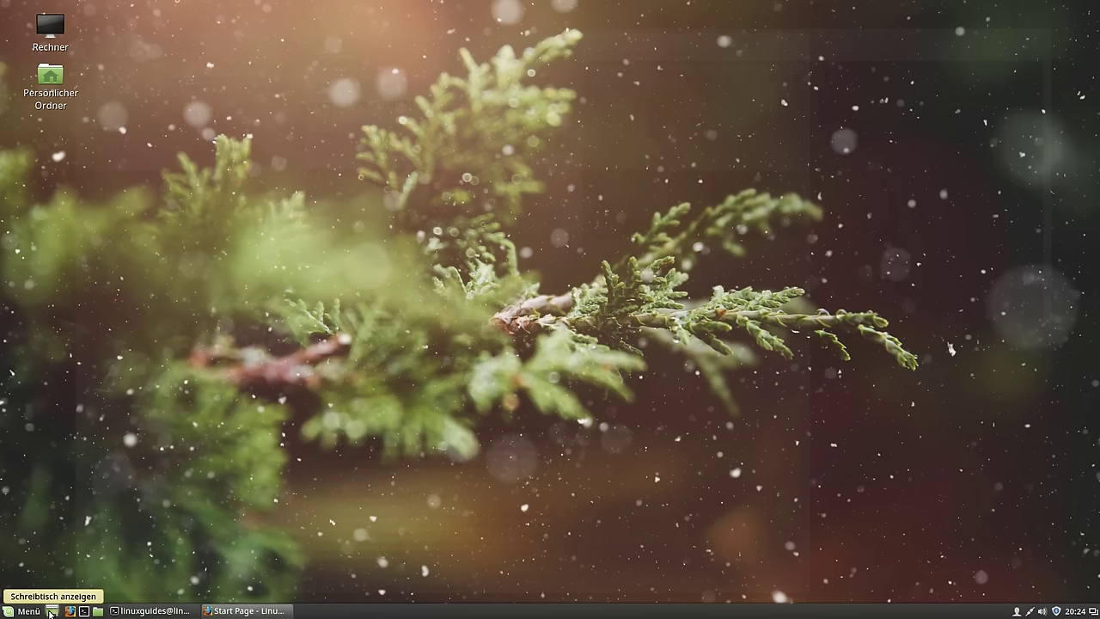
left_click(50, 612)
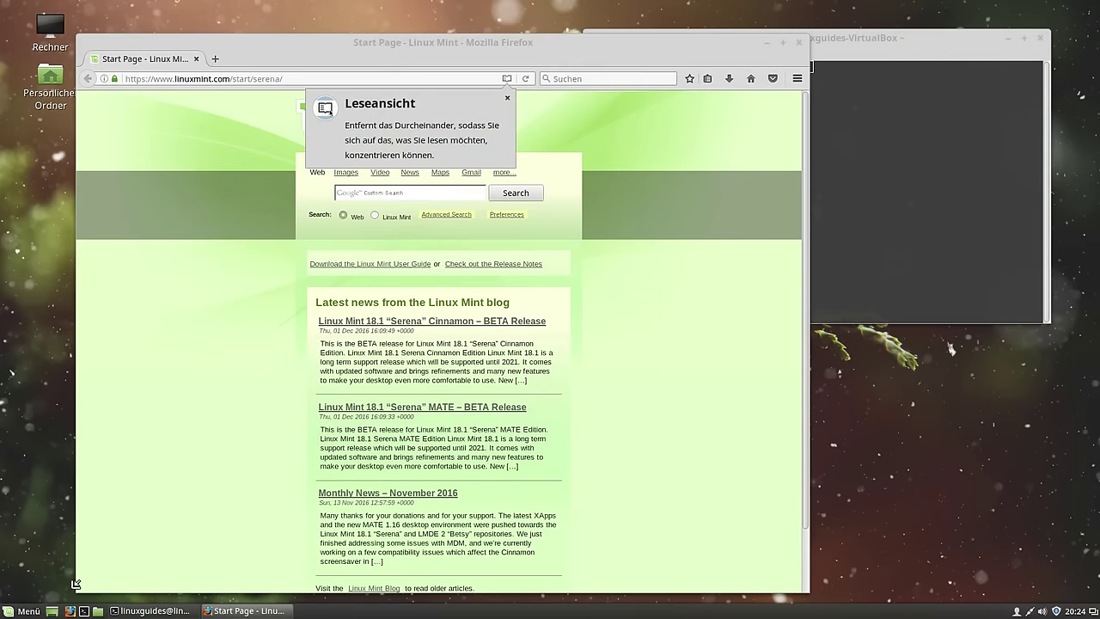
left_click(51, 612)
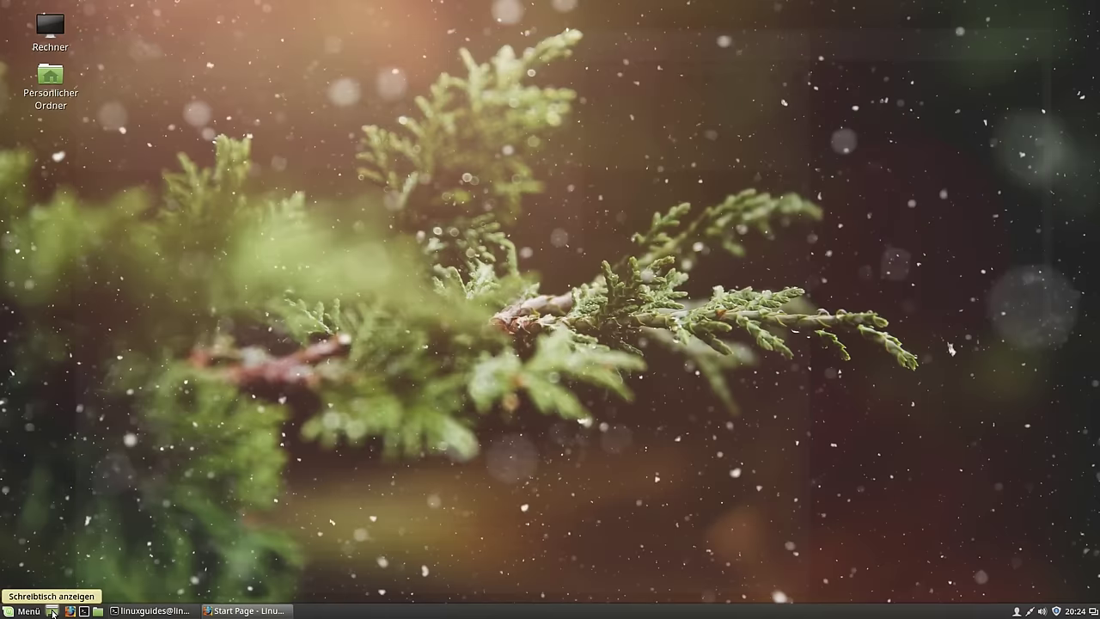
left_click(52, 613)
left_click(54, 614)
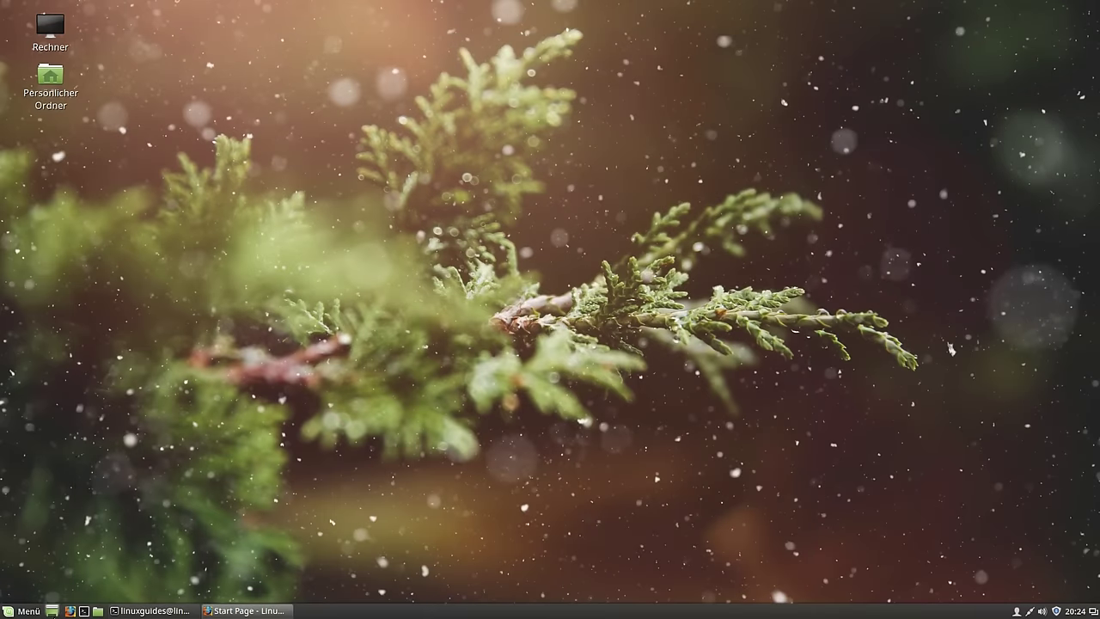
left_click(52, 613)
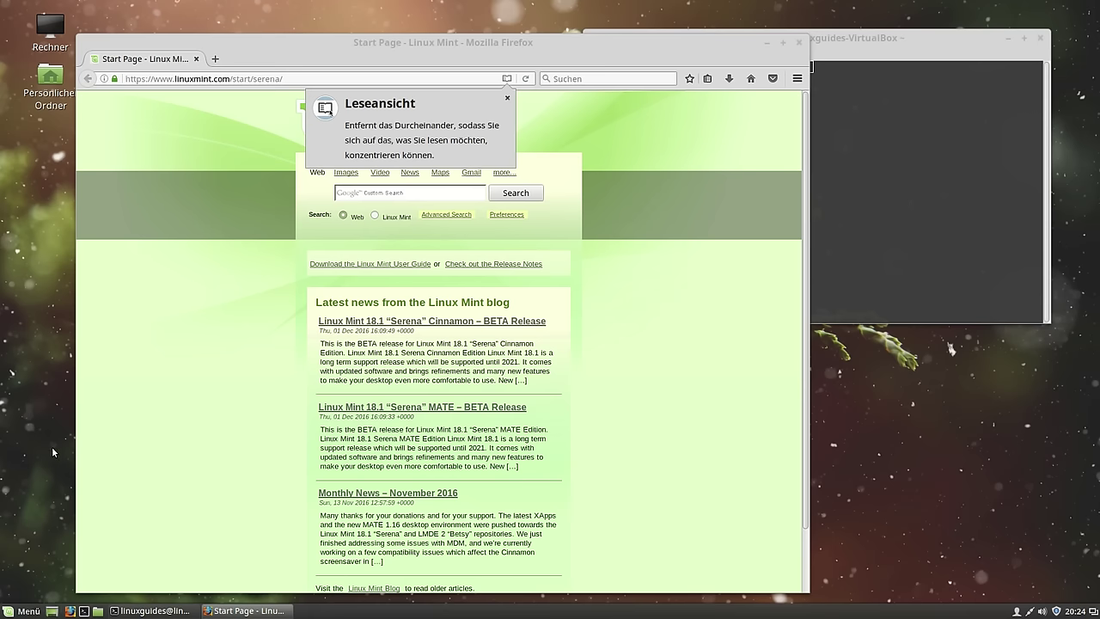
left_click(58, 612)
Launch Rhythmbox from the Multimedia applications and move its window toward the middle of the desktop.
left_click(21, 610)
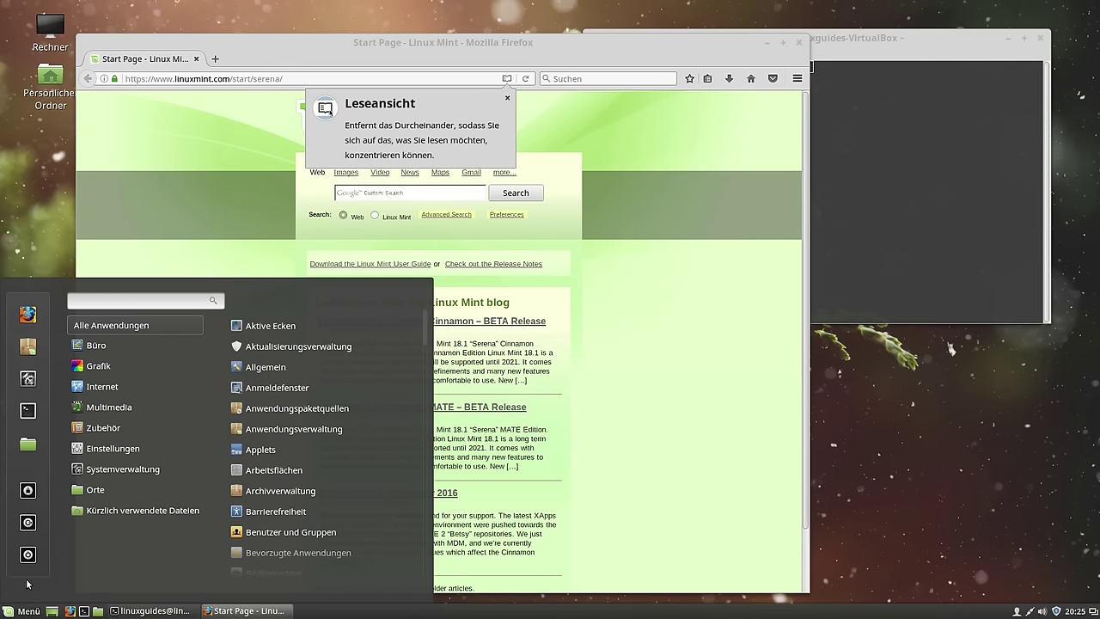
mouse_move(142, 411)
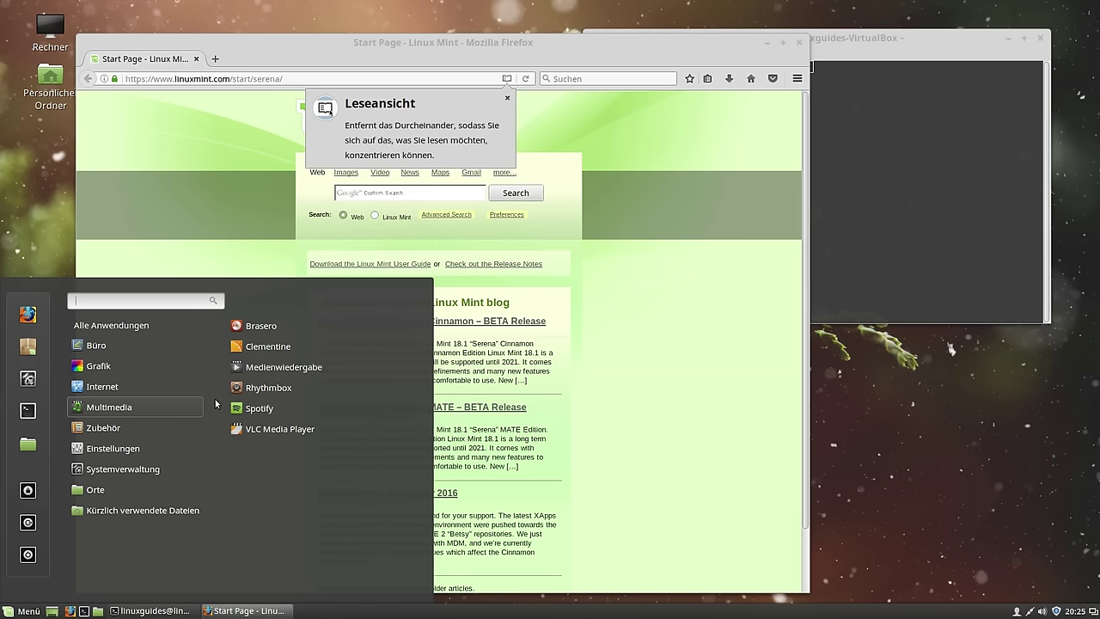
left_click(249, 390)
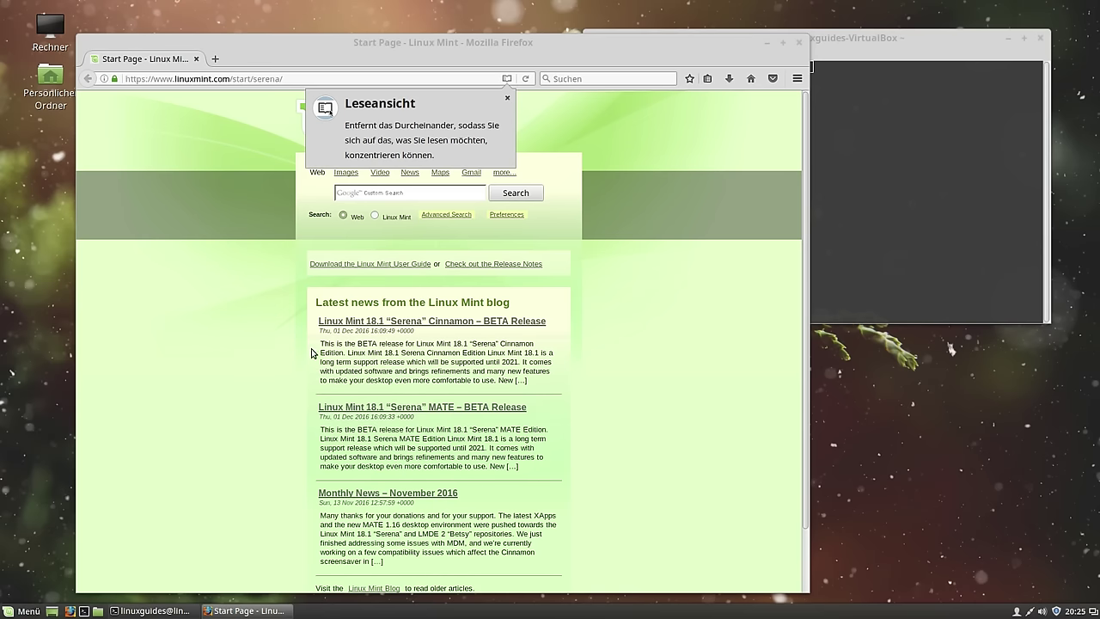
left_click(7, 608)
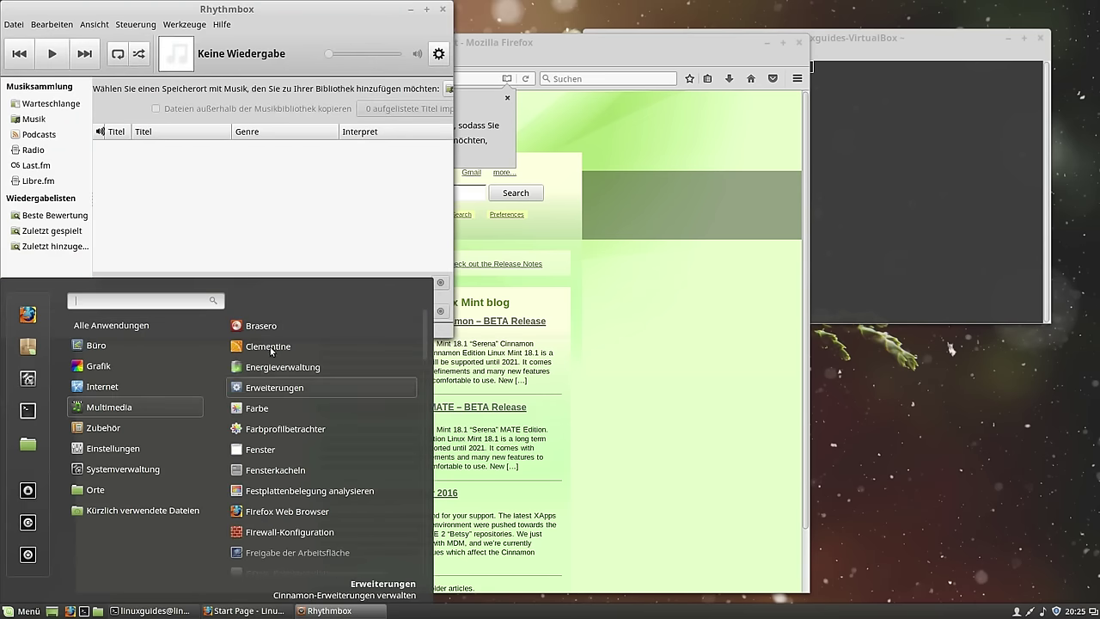
left_click(325, 23)
left_click_drag(324, 23, 571, 97)
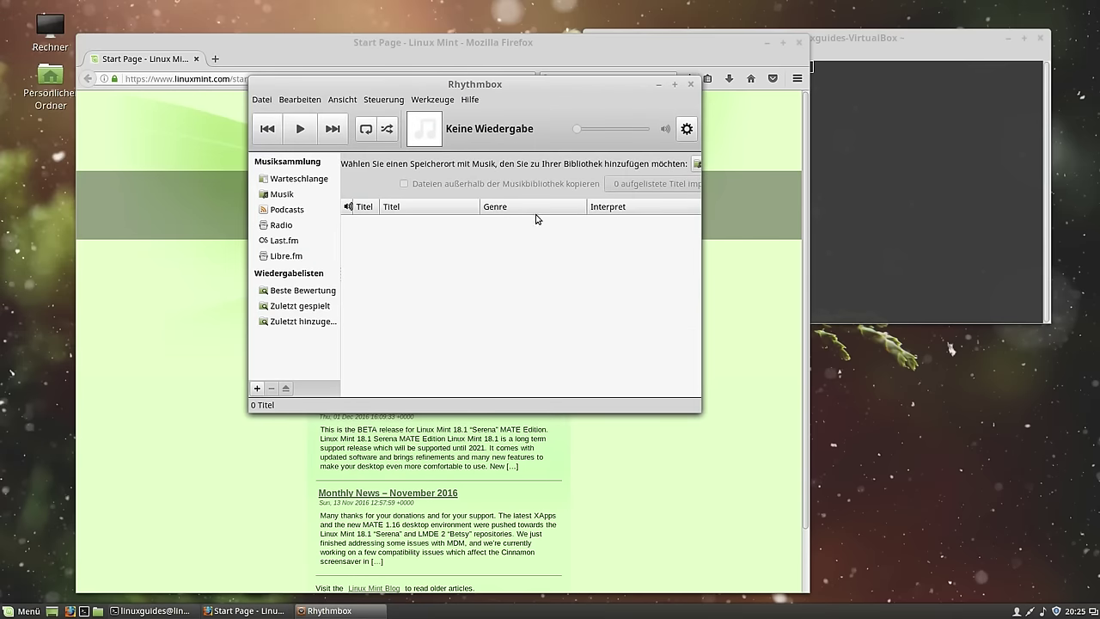
Look at the Rhythmbox playback controls in the sound applet.
left_click(1043, 610)
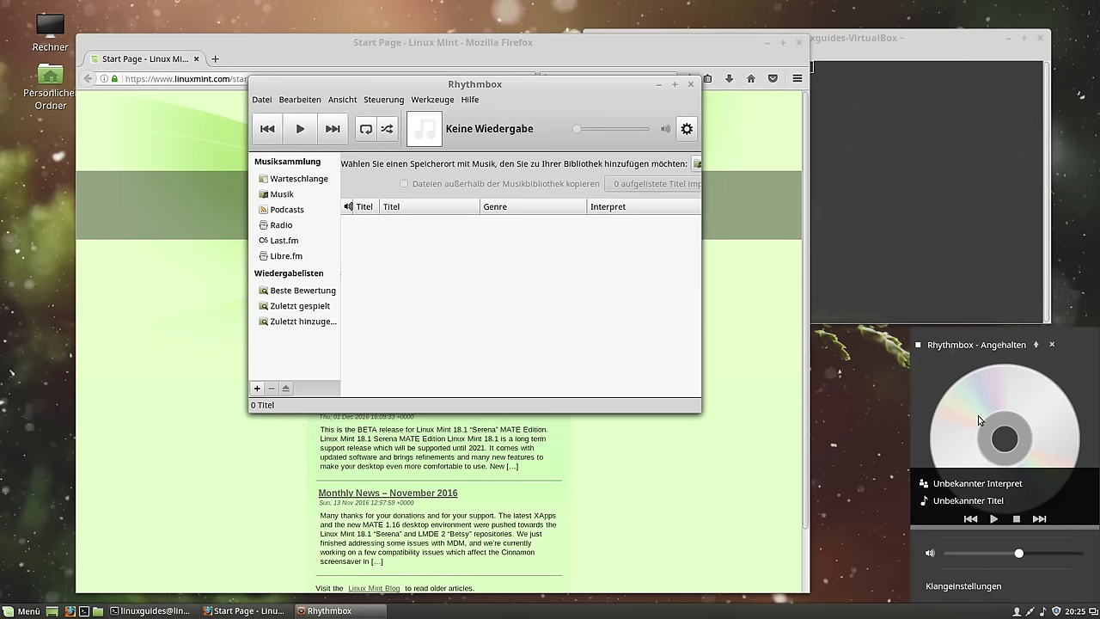
left_click(951, 348)
Search the application menu for Clementine, launch it, and move the Rhythmbox window aside so both players are visible.
key("super")
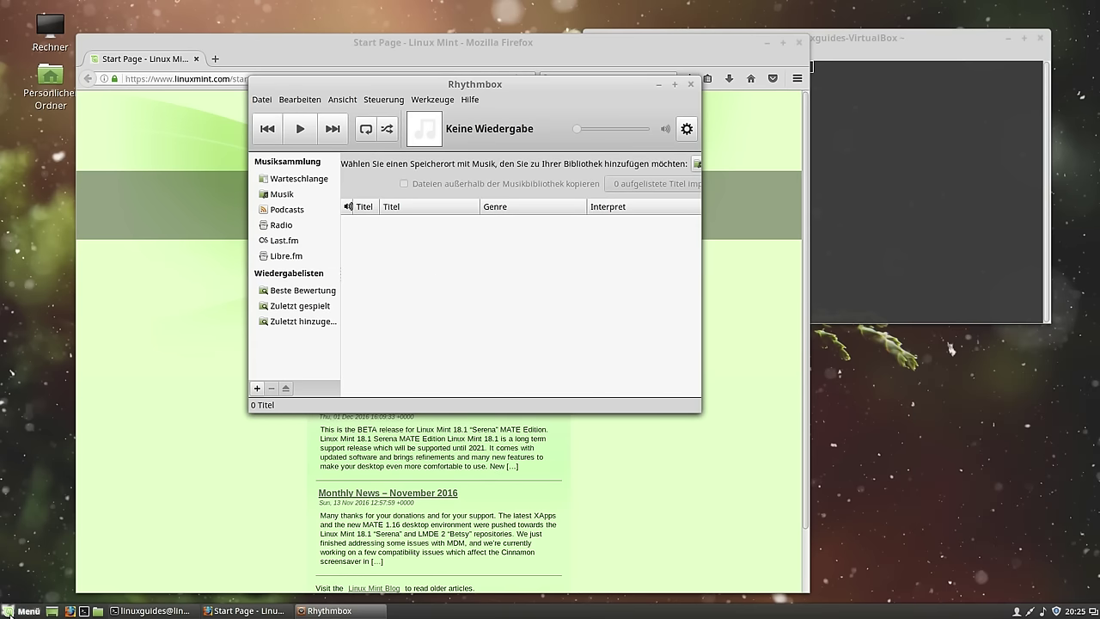
type("cle")
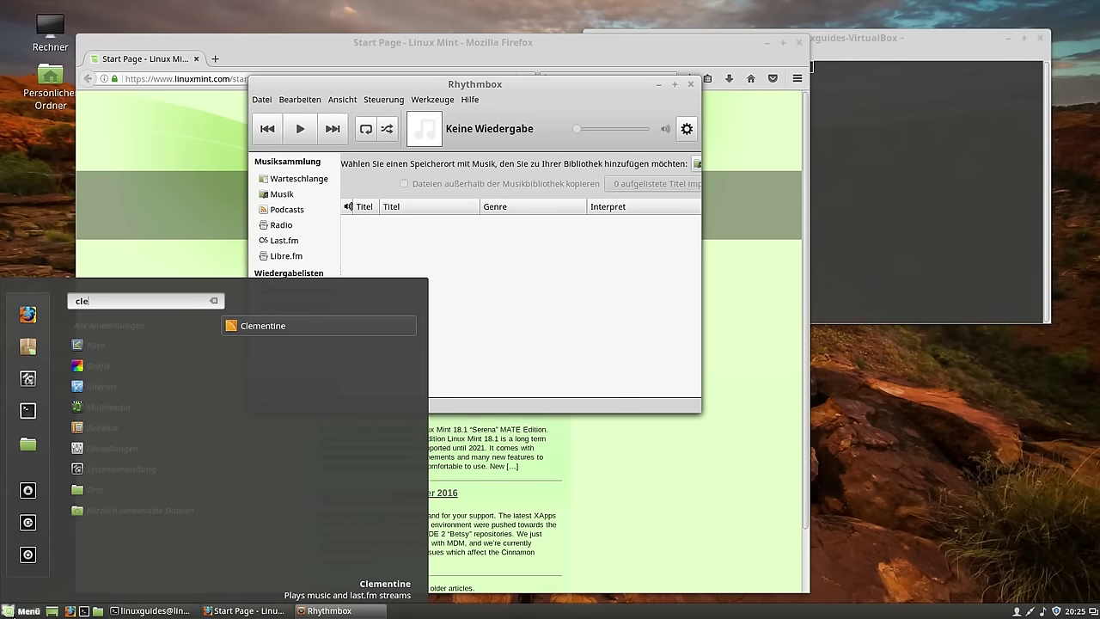
left_click(354, 324)
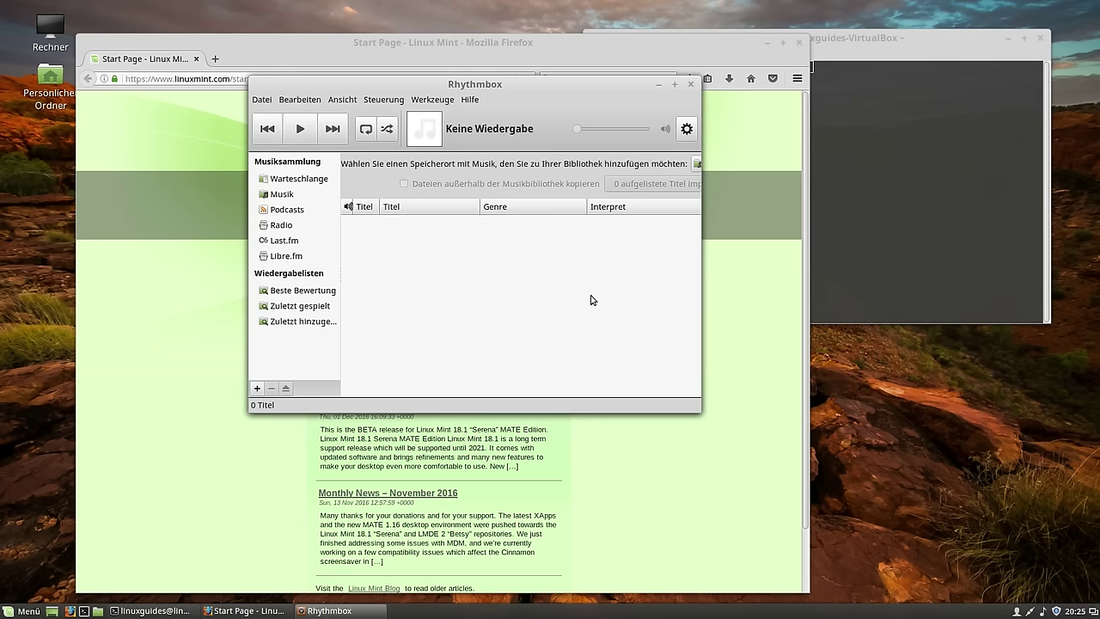
left_click_drag(578, 85, 692, 74)
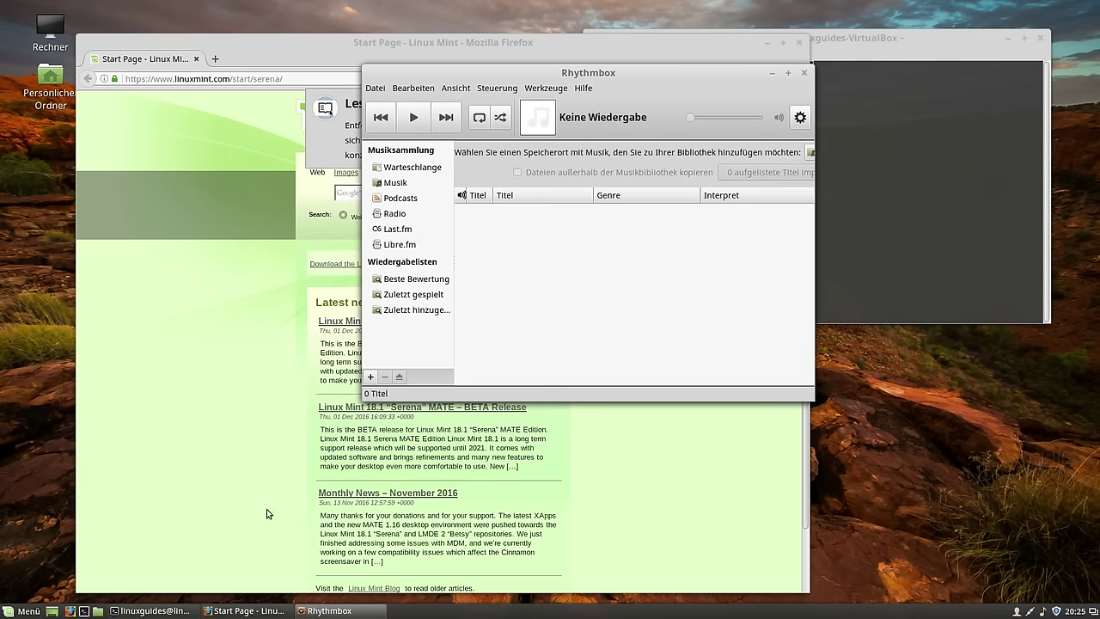
left_click(26, 610)
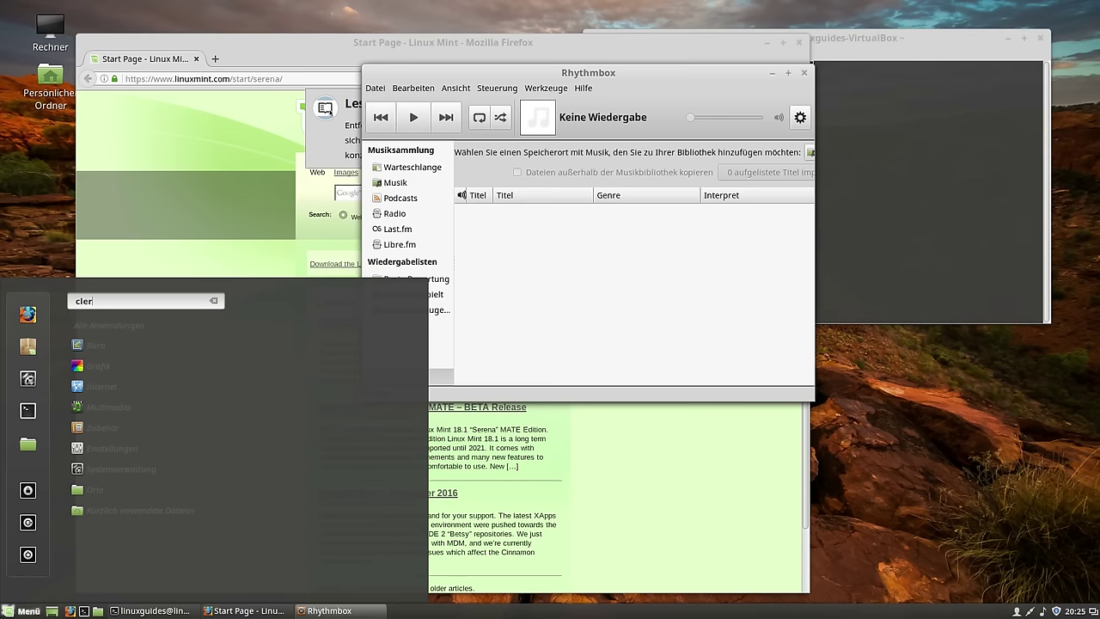
key("Return")
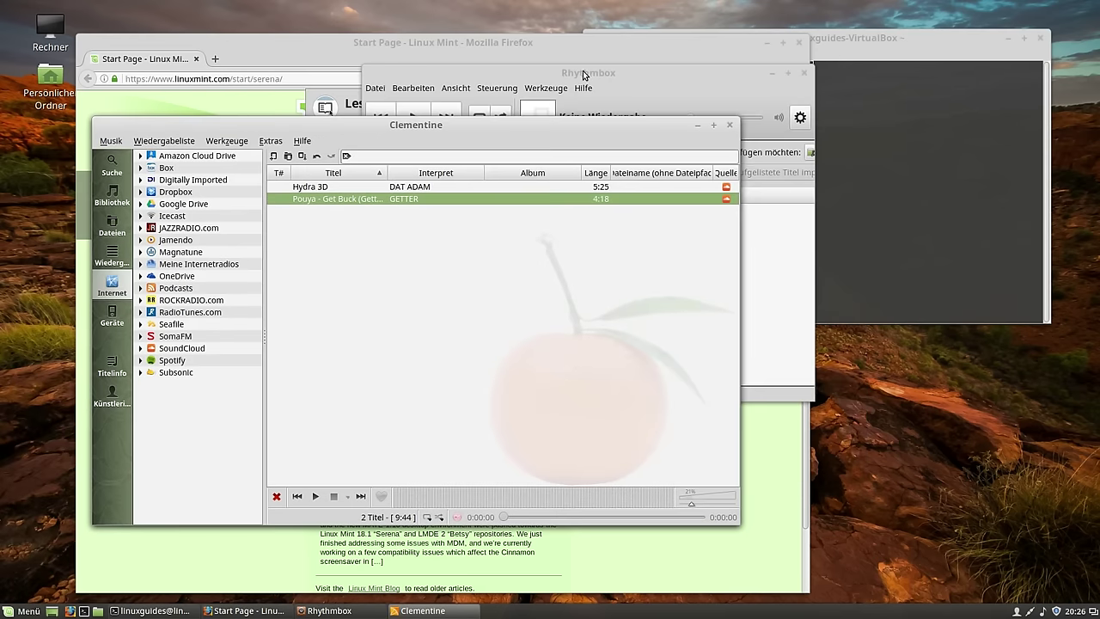
left_click_drag(582, 70, 738, 73)
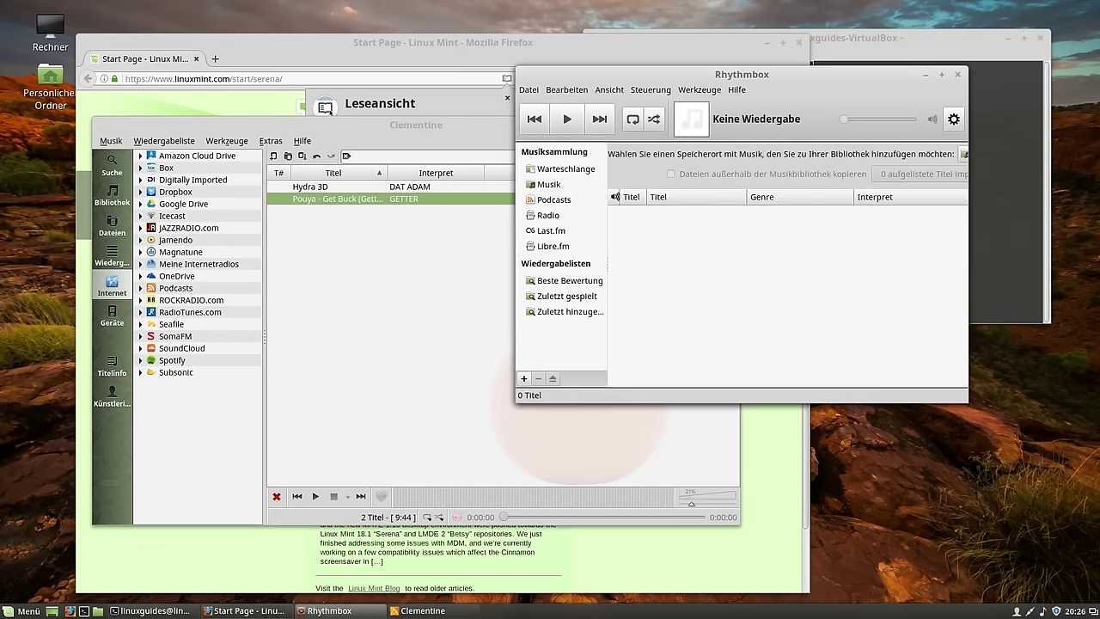
Switch the sound applet's controlled player between Rhythmbox and Clementine, leave Rhythmbox selected, and close the applet.
left_click(1042, 612)
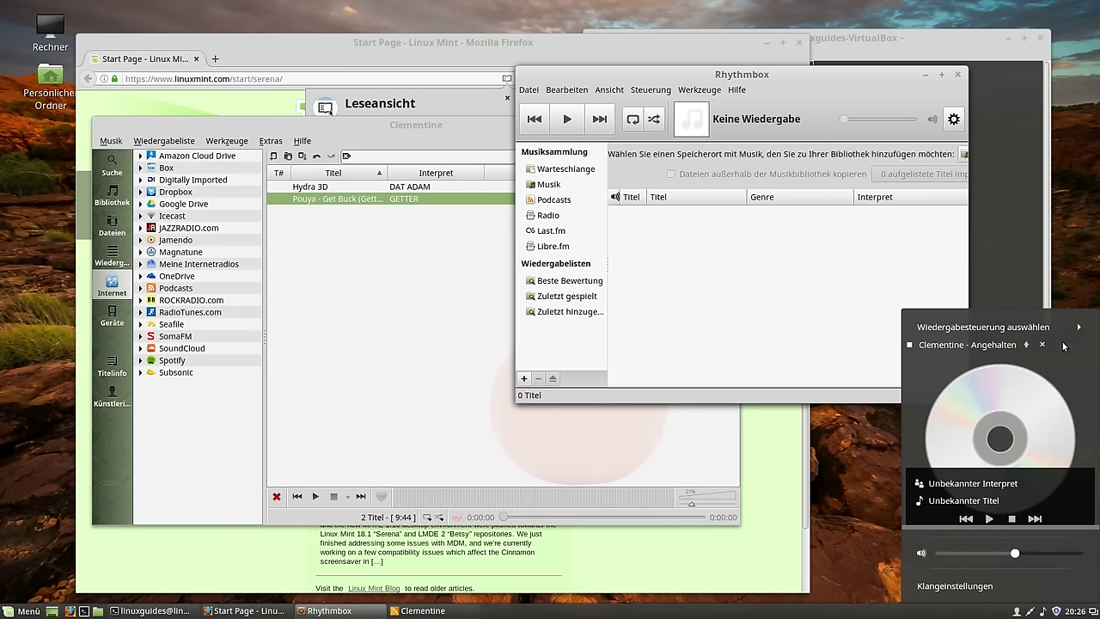
left_click(997, 326)
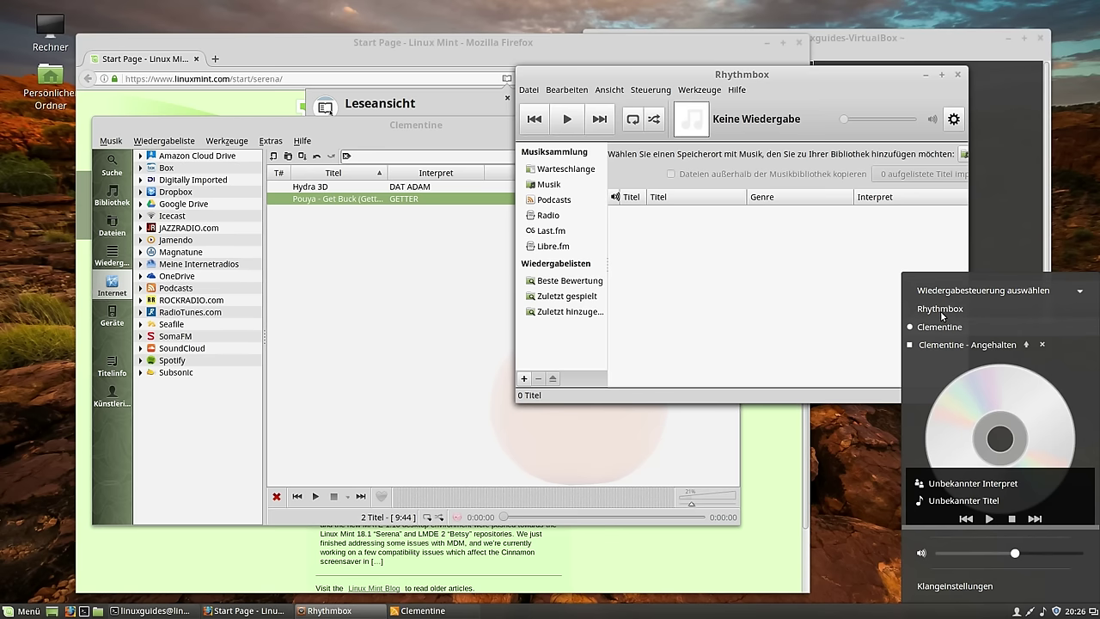
left_click(939, 311)
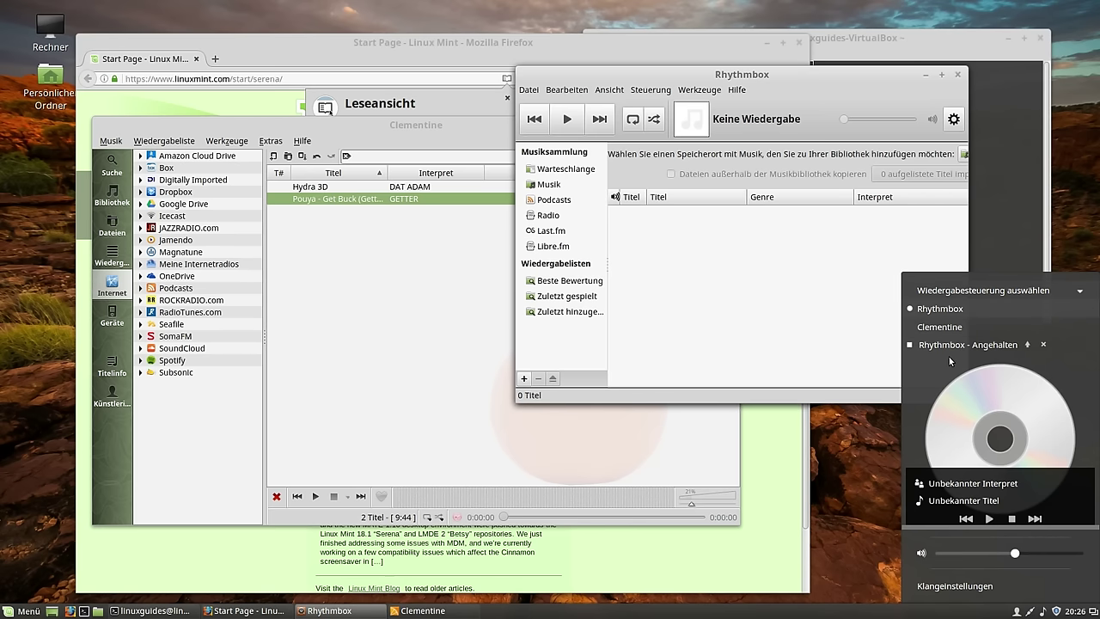
left_click(941, 326)
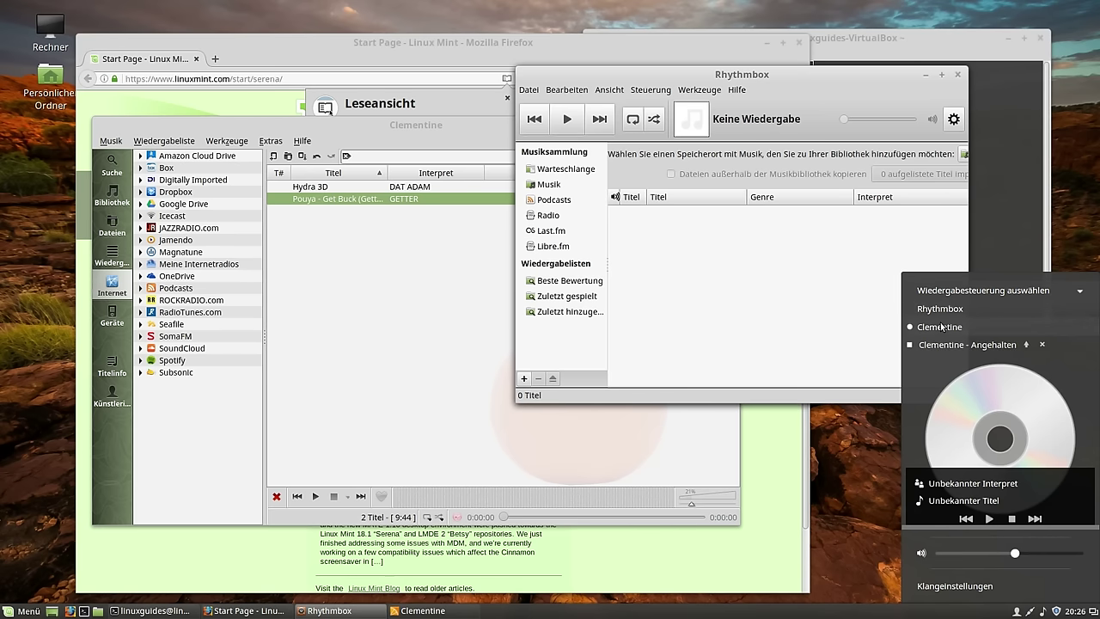
left_click(942, 312)
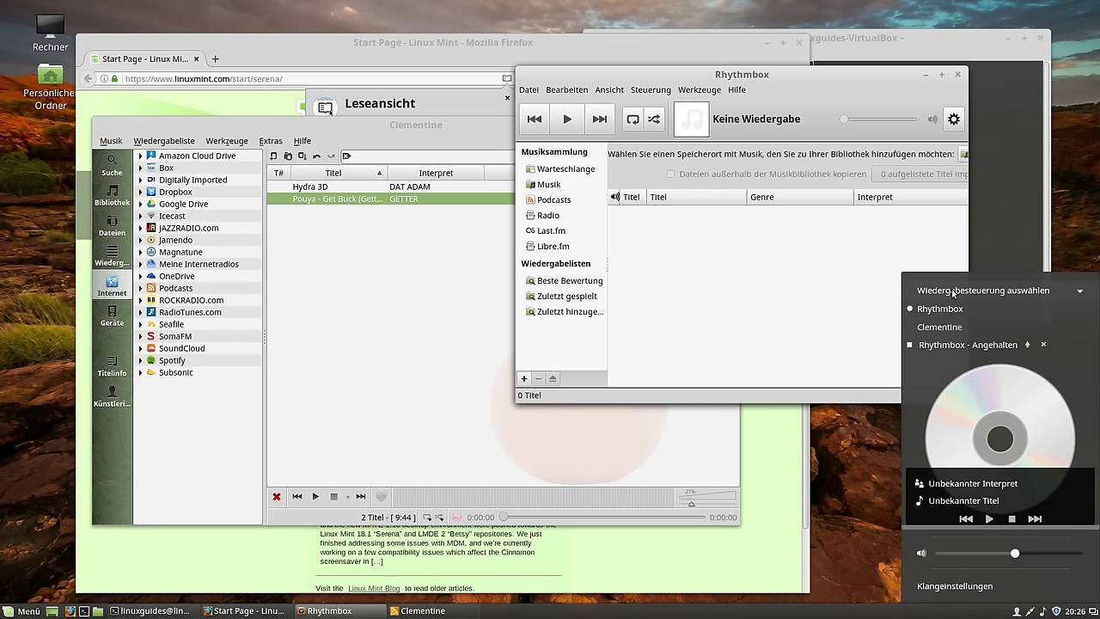
left_click(951, 292)
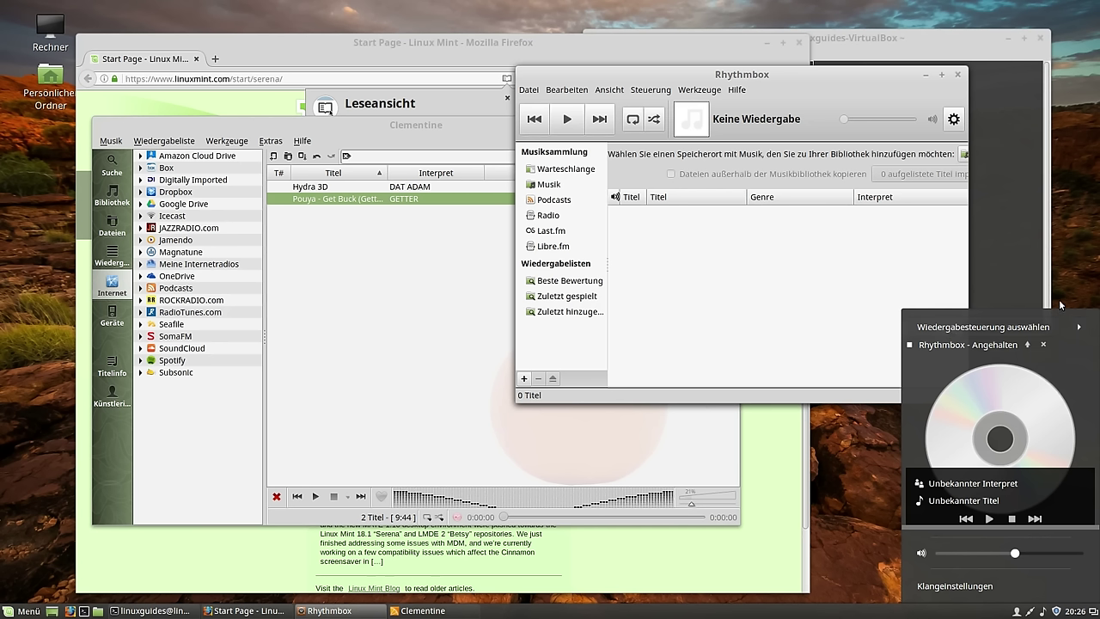
left_click(1031, 610)
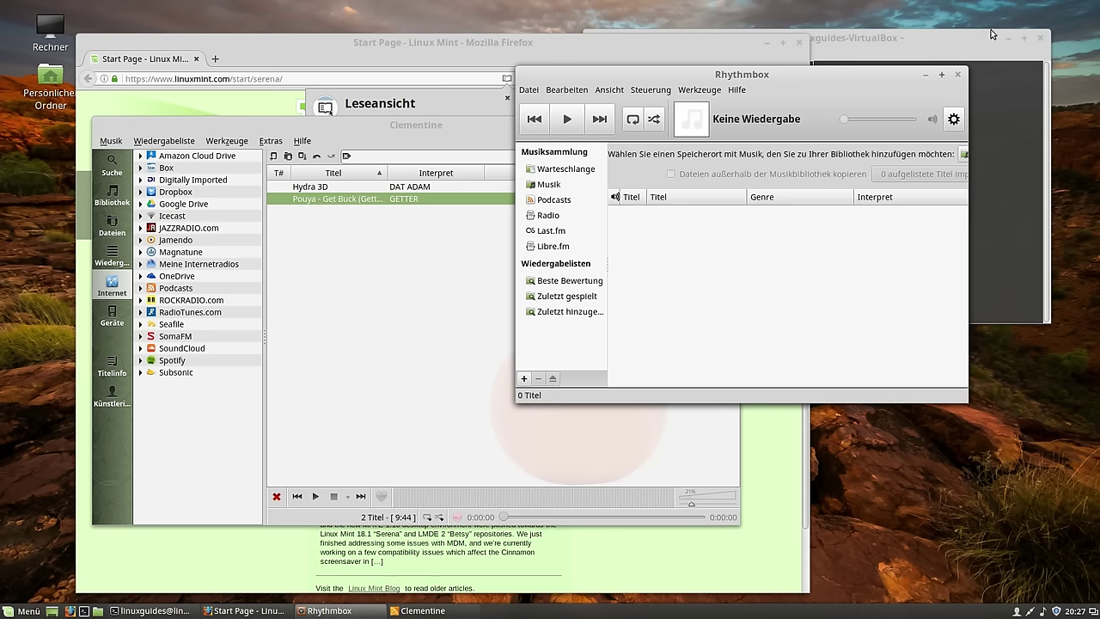
Close the Rhythmbox, terminal, Firefox and Clementine windows.
left_click(959, 75)
left_click(1040, 38)
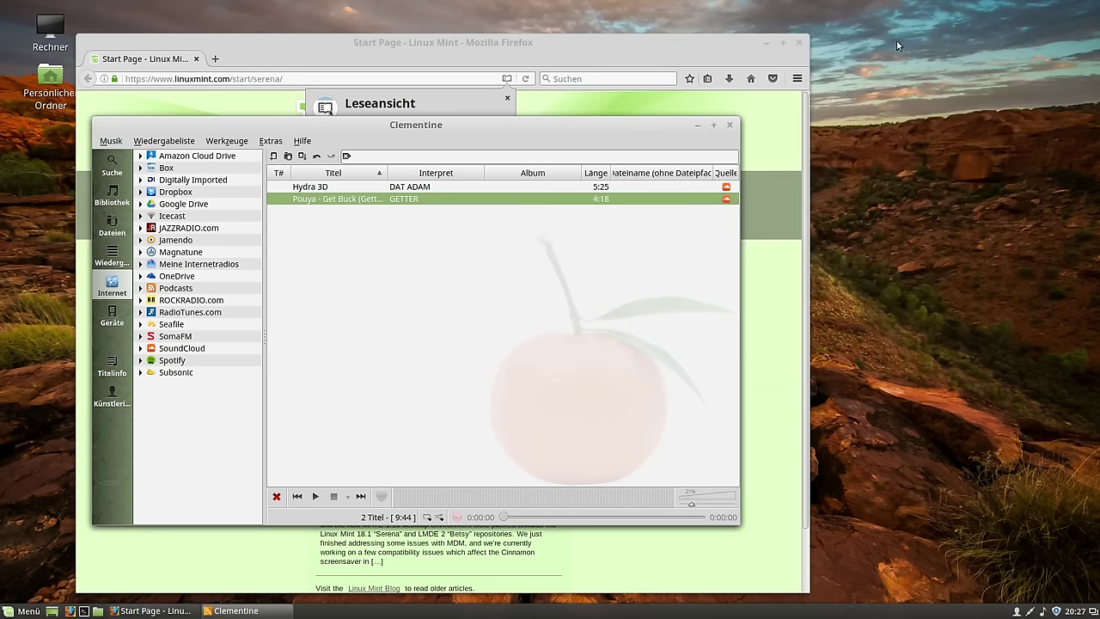
left_click(797, 44)
left_click(729, 125)
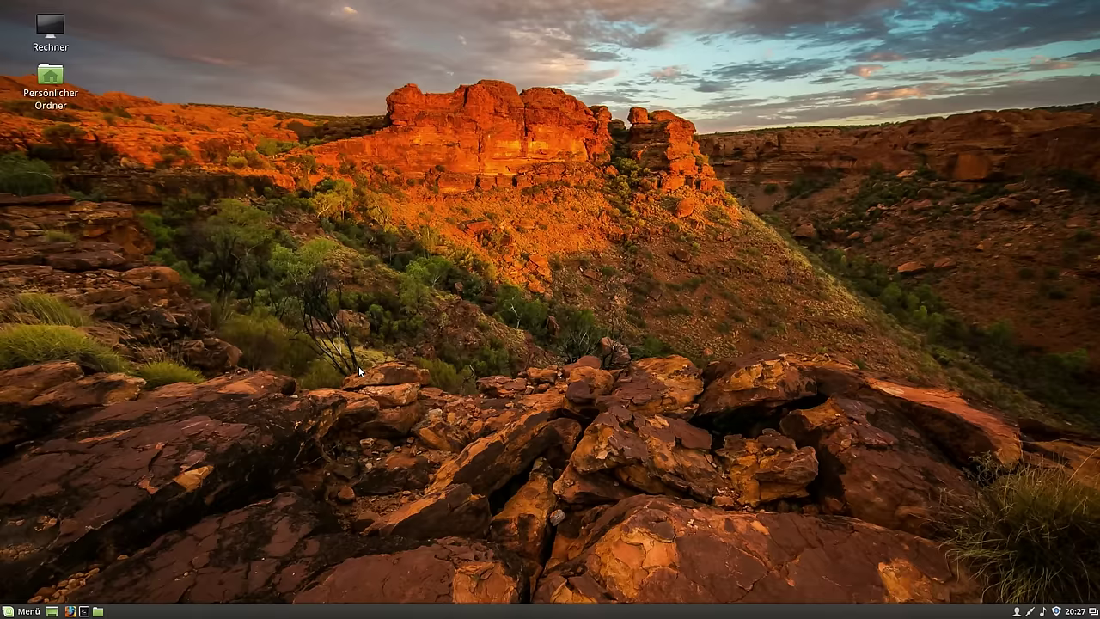
Browse the application menu's application list, favourites and categories, ending on the Internet category.
key("super")
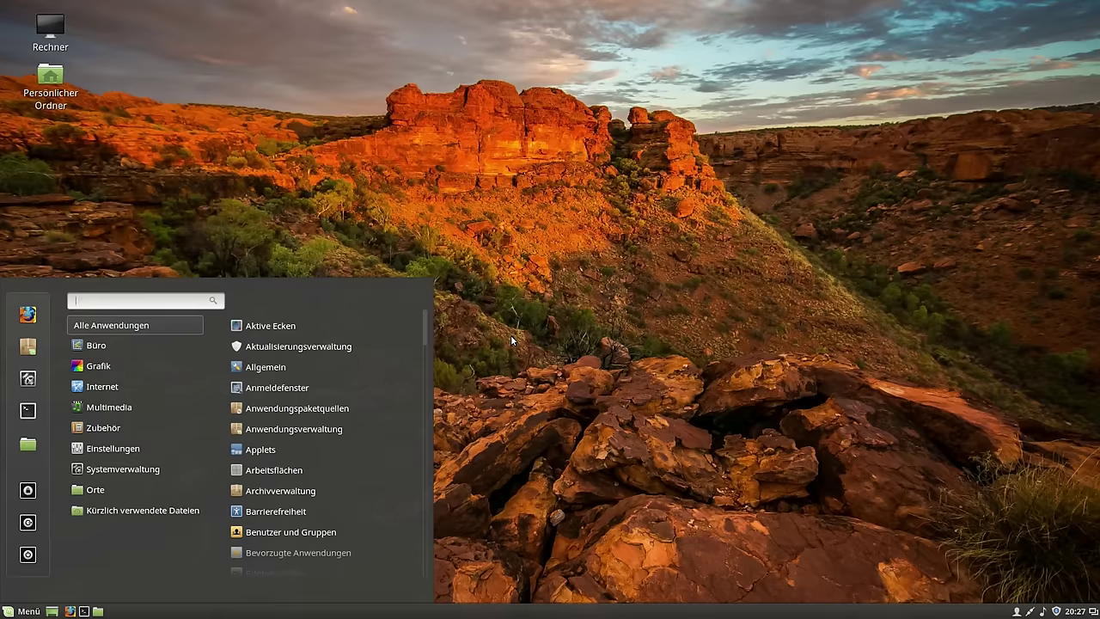
key("Down")
key("Down")
key("Up")
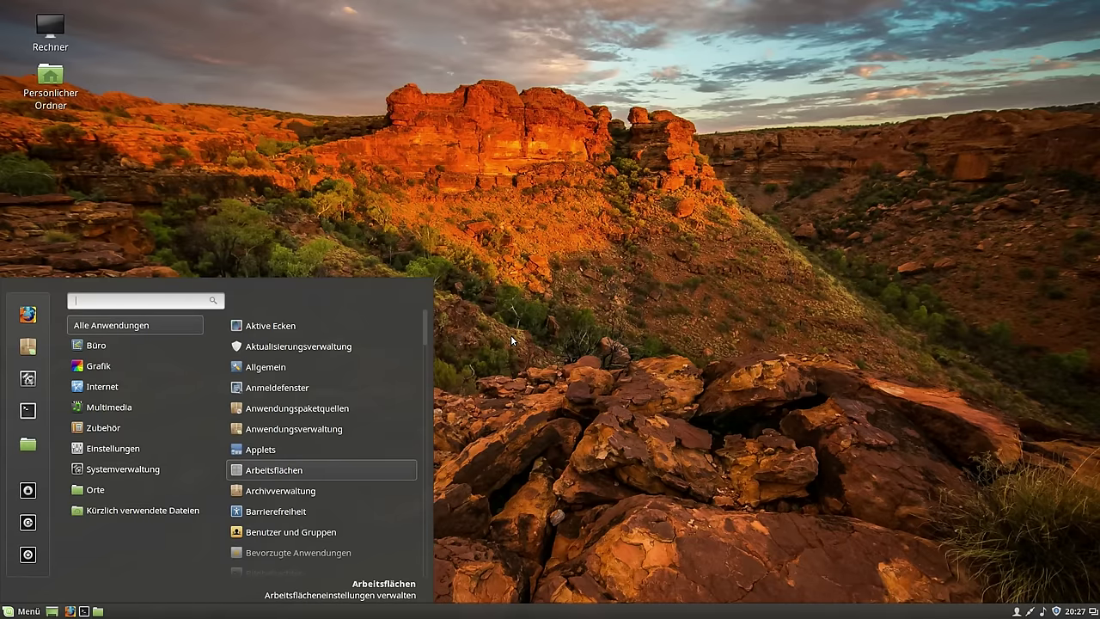
key("Up")
key("Left")
key("Left")
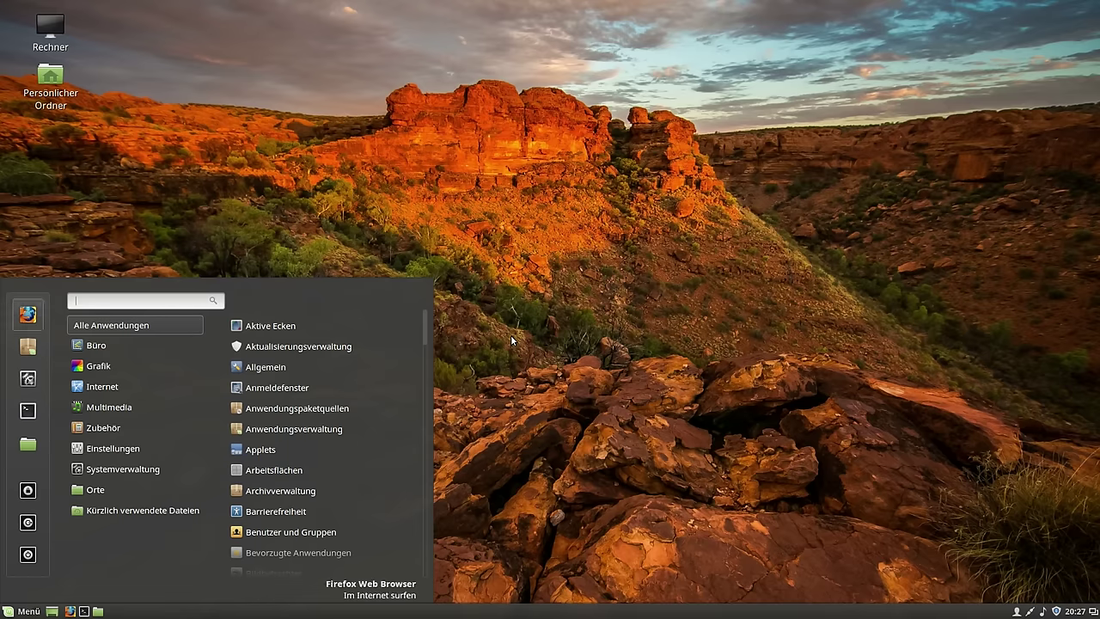
key("Down")
key("Down")
key("Down")
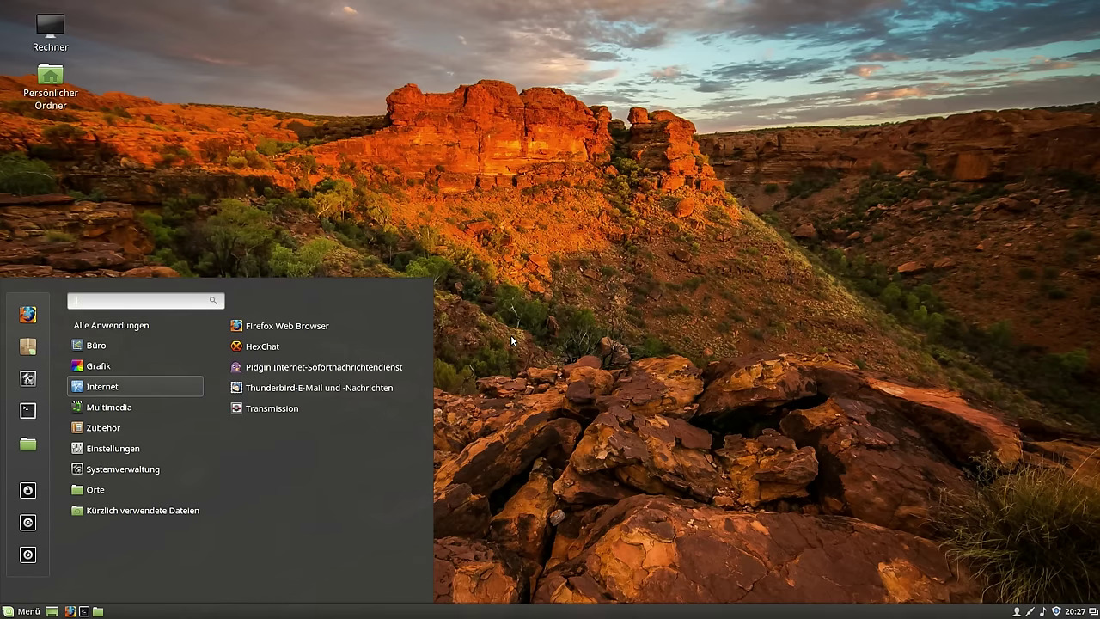
Look through the Internet category's applications, ending on HexChat, and go over to the favourites, highlighting Systemeinstellungen.
key("Right")
key("Down")
key("Down")
key("Up")
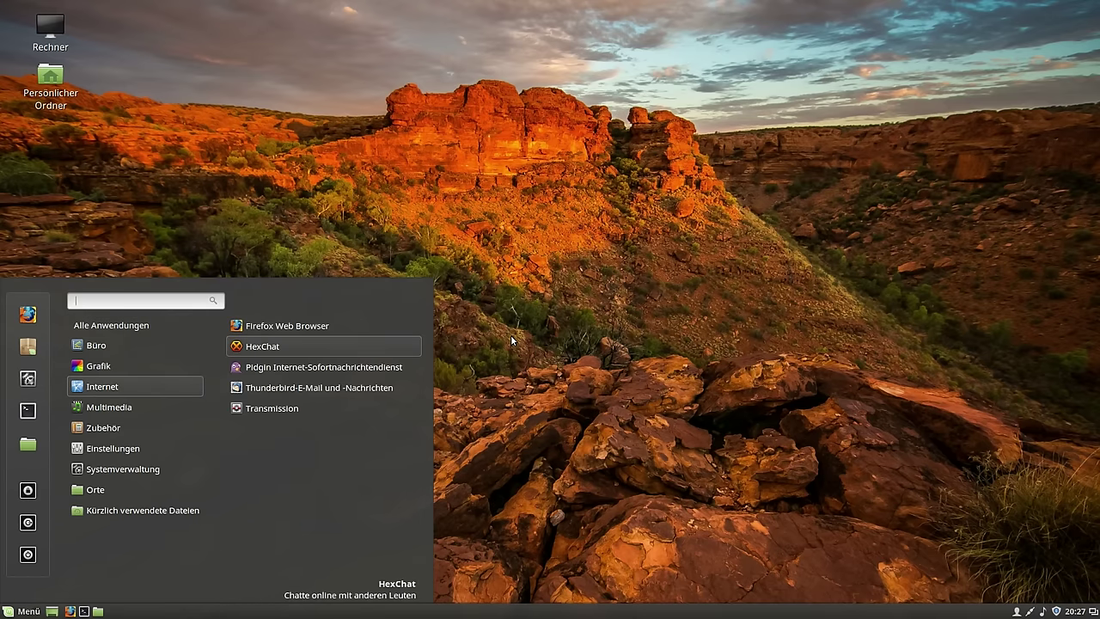
key("Left")
key("Left")
key("Down")
key("Down")
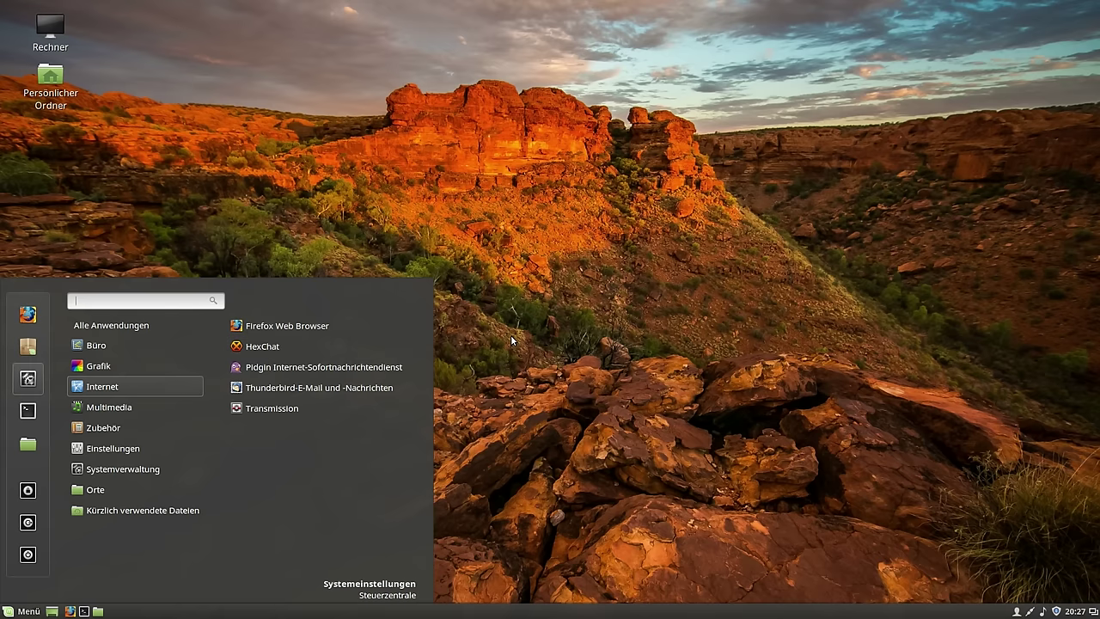
Return from the favourites to the application menu's categories and highlight Grafik.
key("Down")
key("Right")
key("Up")
key("Down")
key("Up")
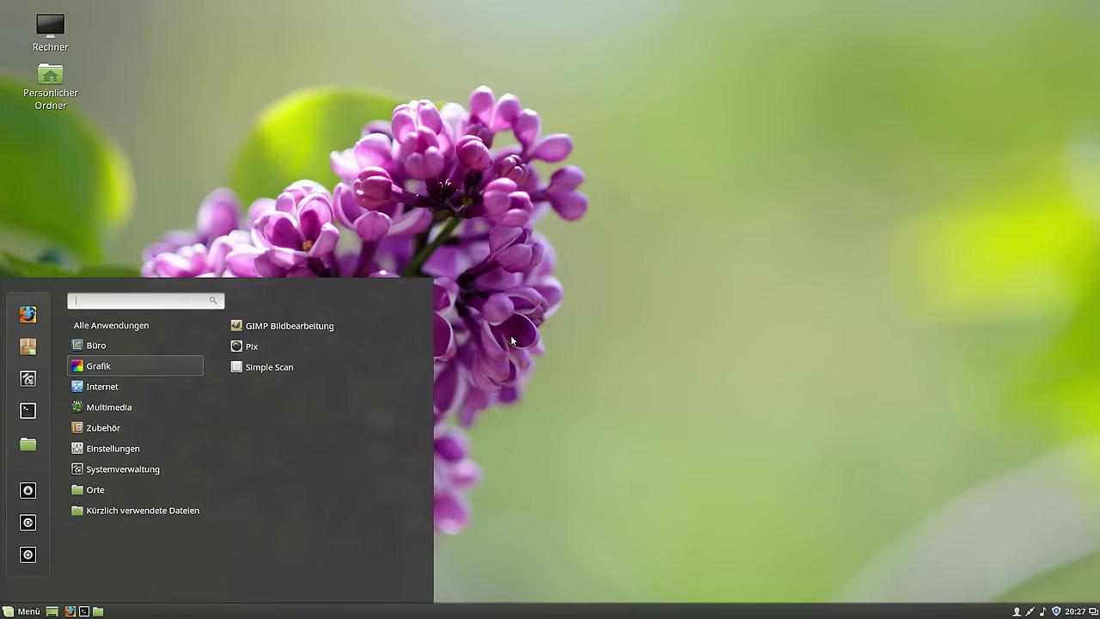
Try a search for "sdj" in the application menu and clear it again.
key("Right")
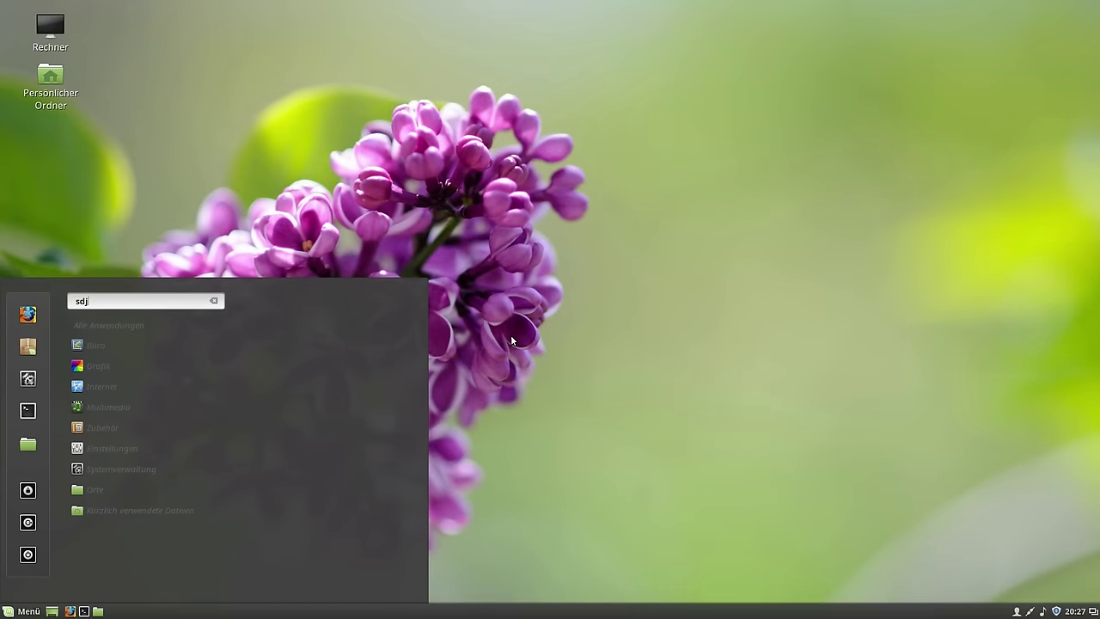
key("Left")
key("Up")
key("Up")
key("Right")
key("Left")
key("Right")
type("sja")
key("BackSpace")
key("BackSpace")
key("BackSpace")
key("Left")
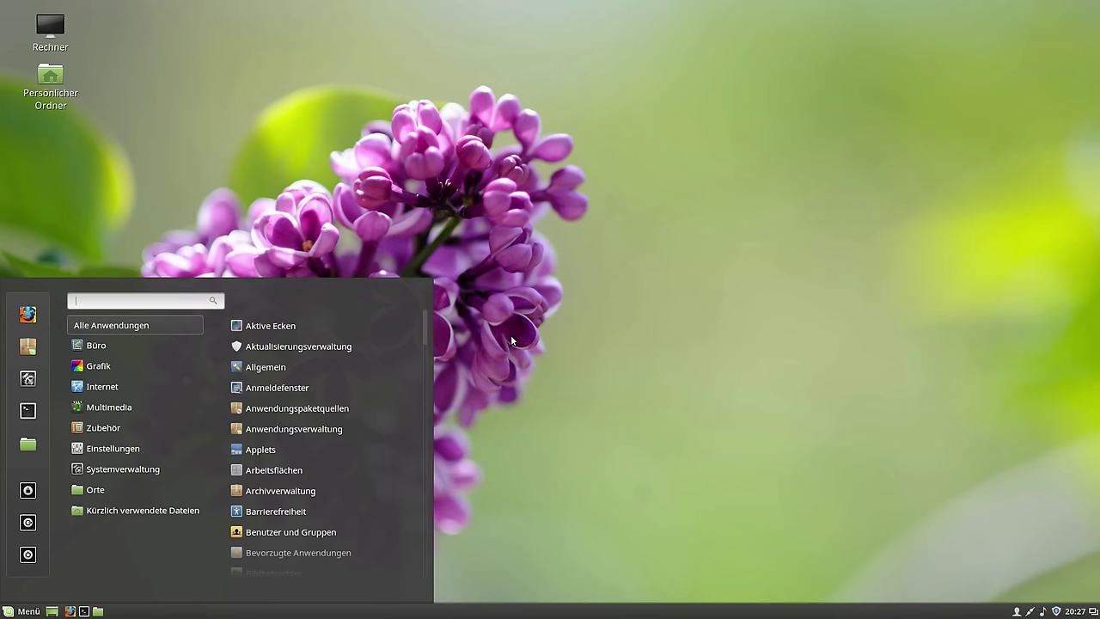
Search the application menu for "libr" and step through the LibreOffice entries, ending on LibreOffice.
type("libr")
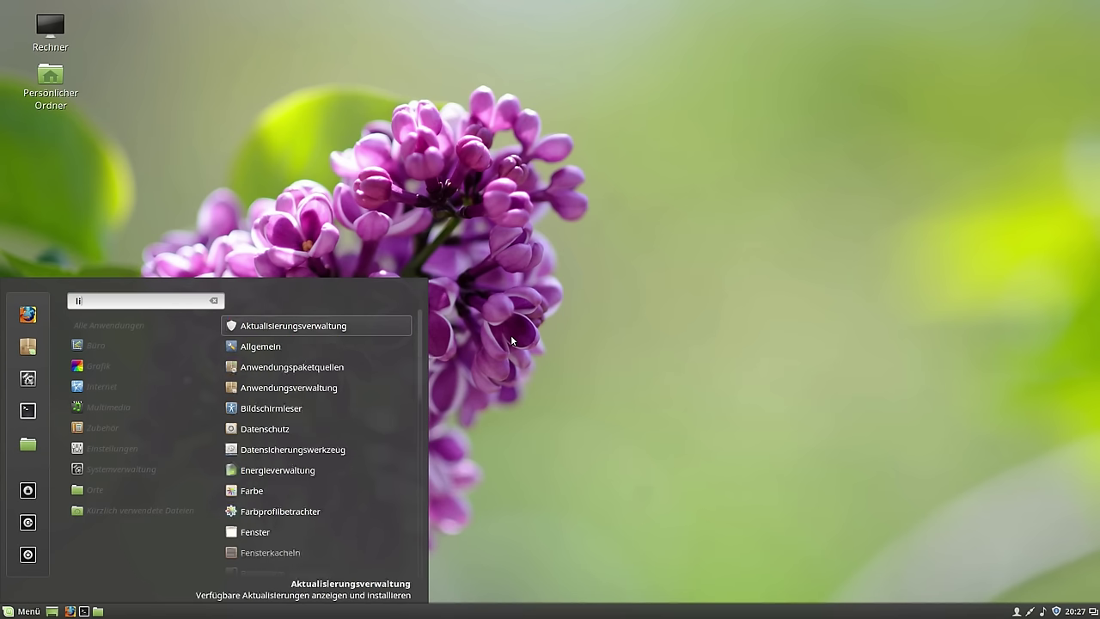
key("Down")
key("Down")
key("Down")
key("Down")
key("Down")
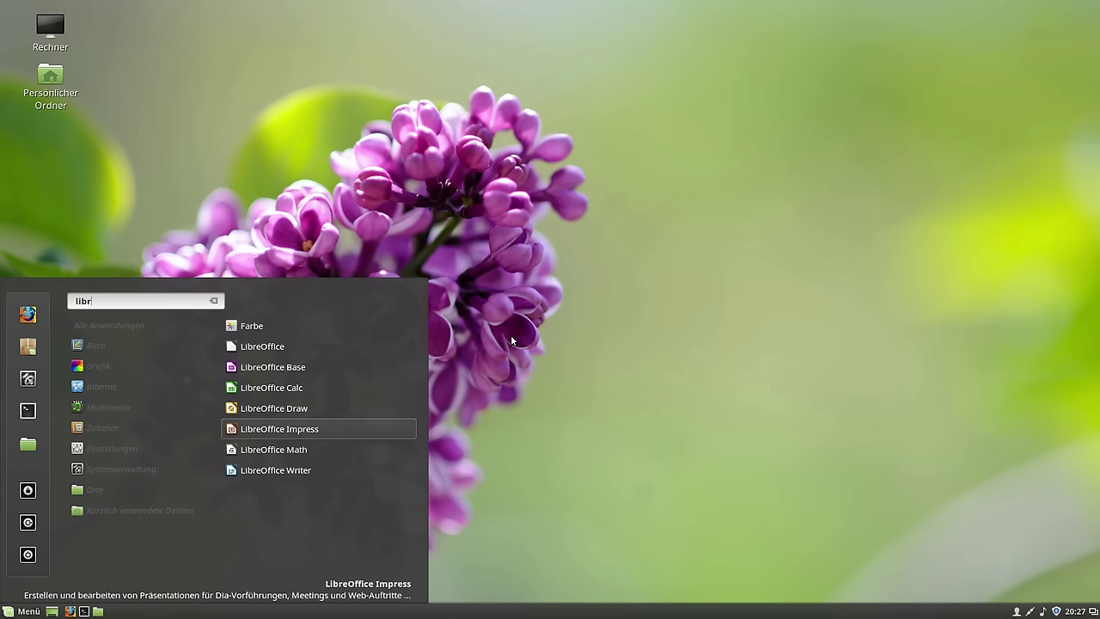
key("Up")
key("Up")
key("Up")
key("Up")
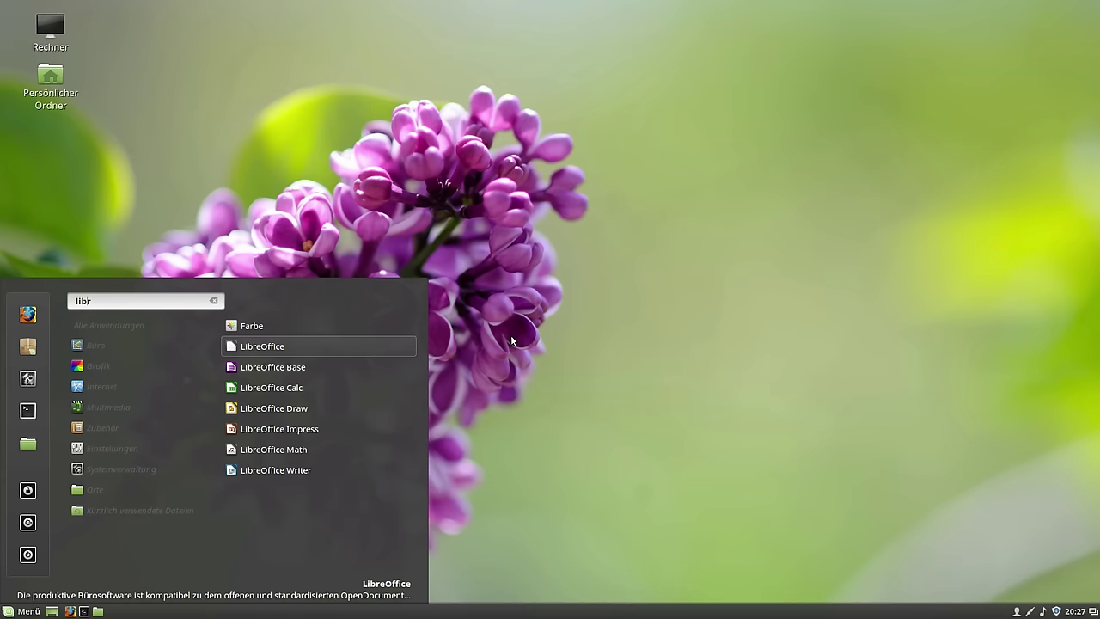
Clear the "libr" search to return to the Alle Anwendungen list.
key("Left")
key("BackSpace")
key("BackSpace")
key("BackSpace")
key("Delete")
key("Left")
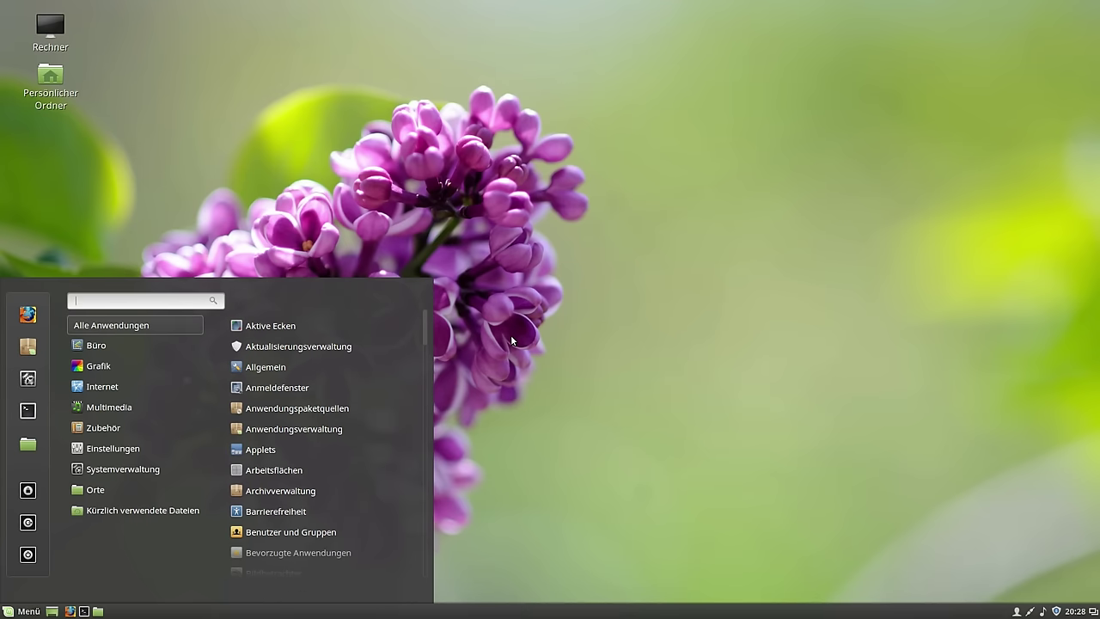
Browse the Internet category down to Pidgin Internet-Sofortnachrichtendienst and close the application menu.
key("Down")
key("Down")
key("Down")
key("Right")
key("Down")
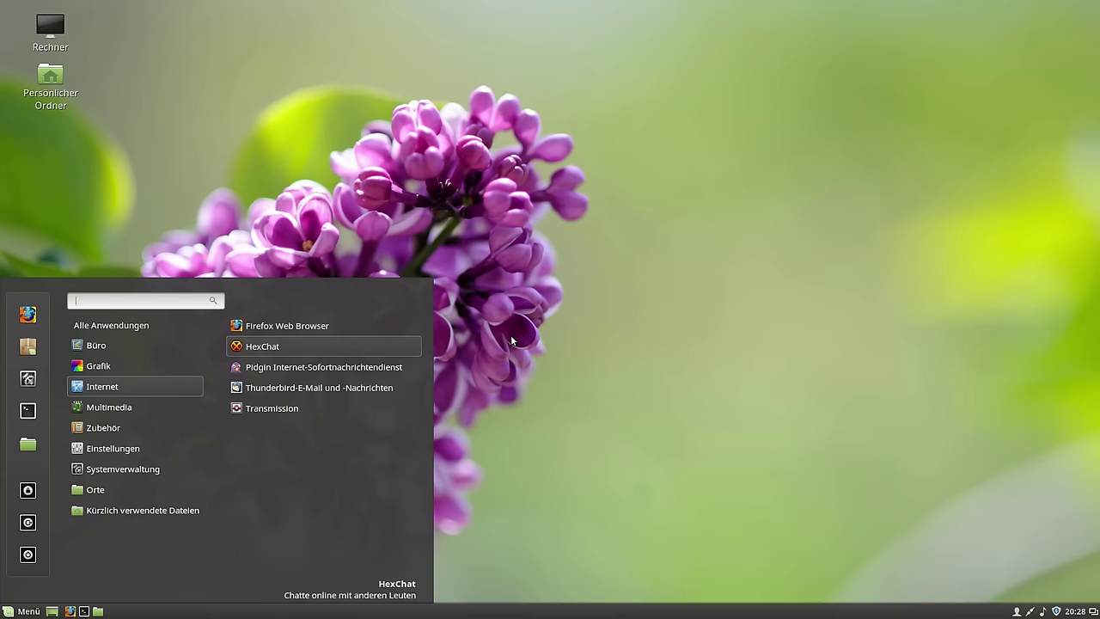
key("Down")
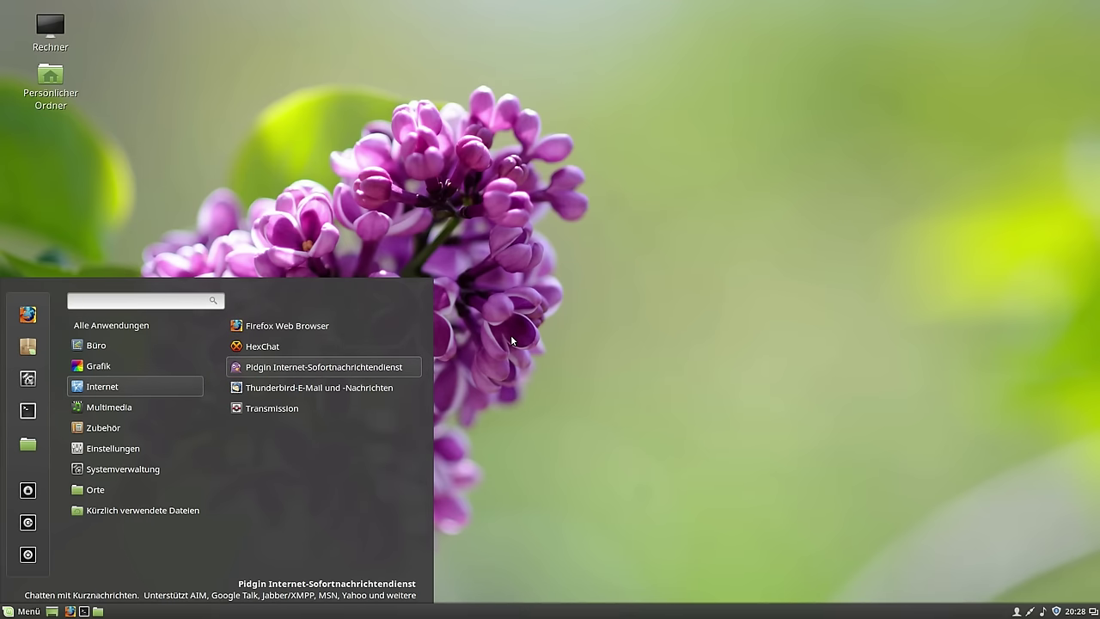
left_click(562, 293)
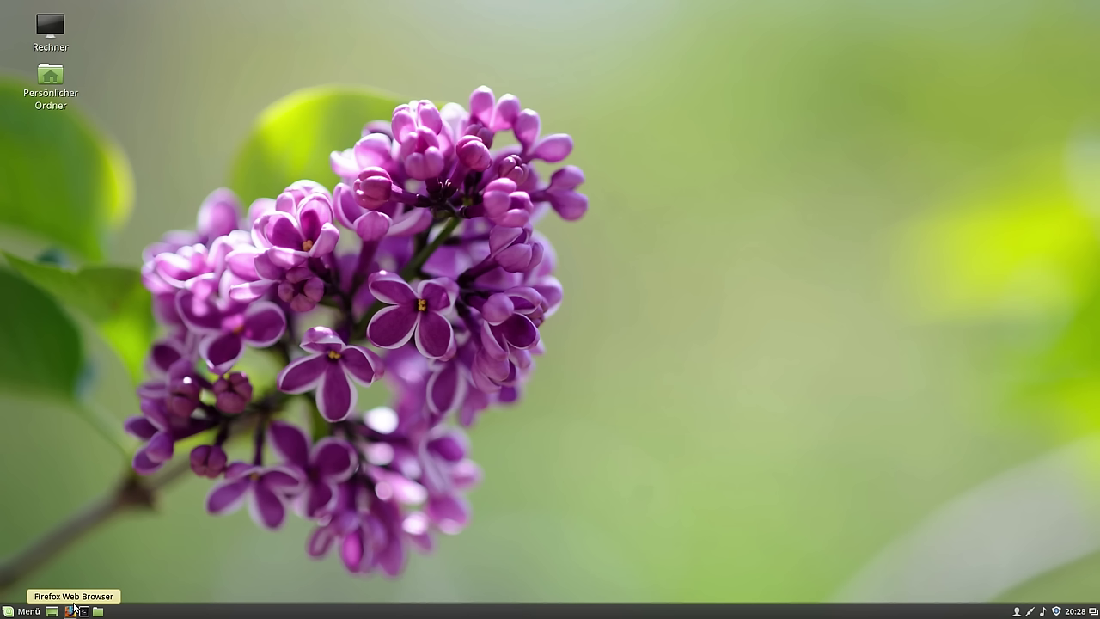
Search the application menu for "sys", open Systeminformation, and upload the system information.
left_click(29, 610)
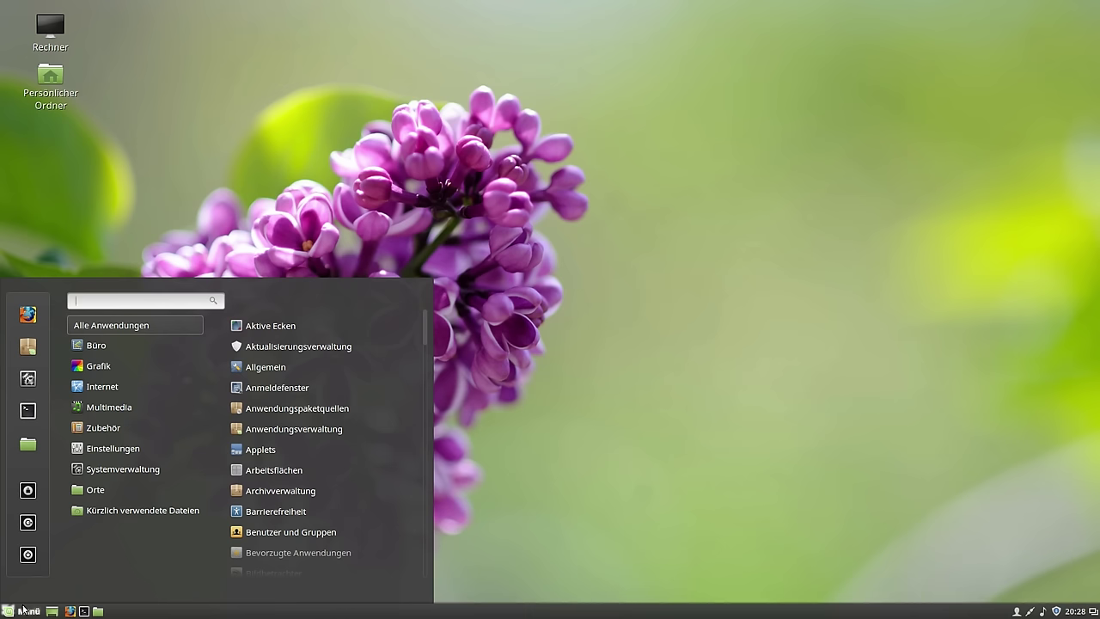
type("sys")
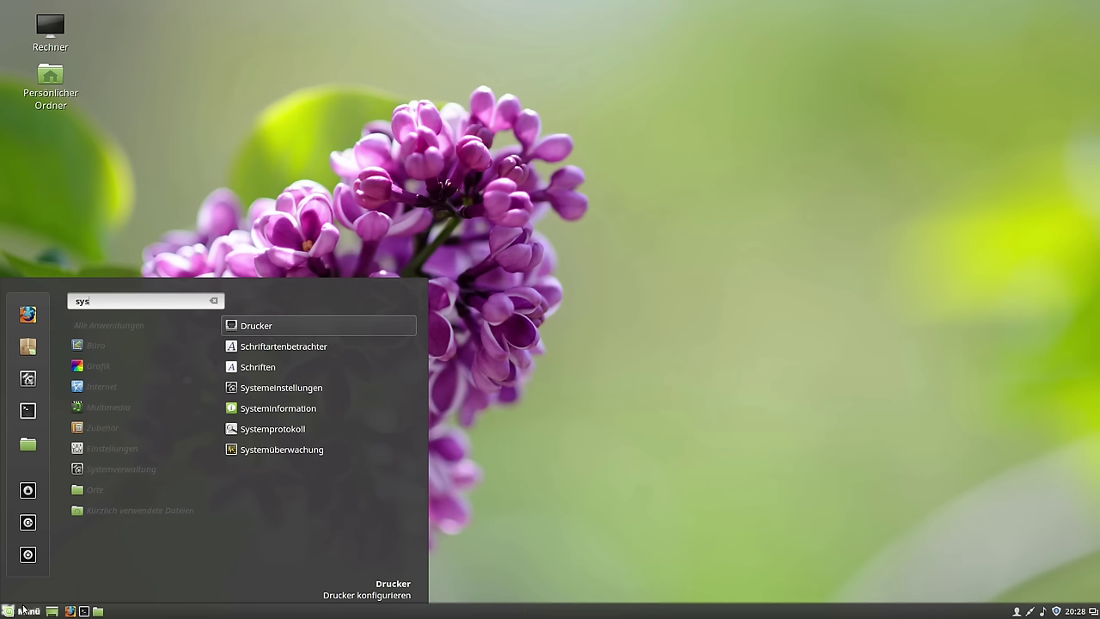
left_click(292, 408)
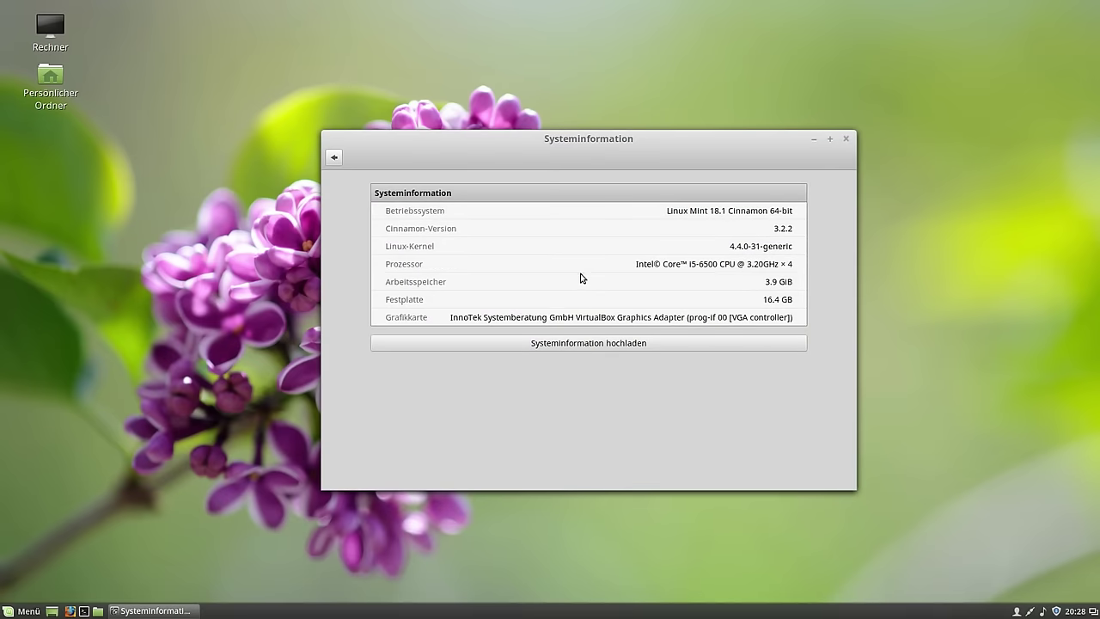
left_click(572, 346)
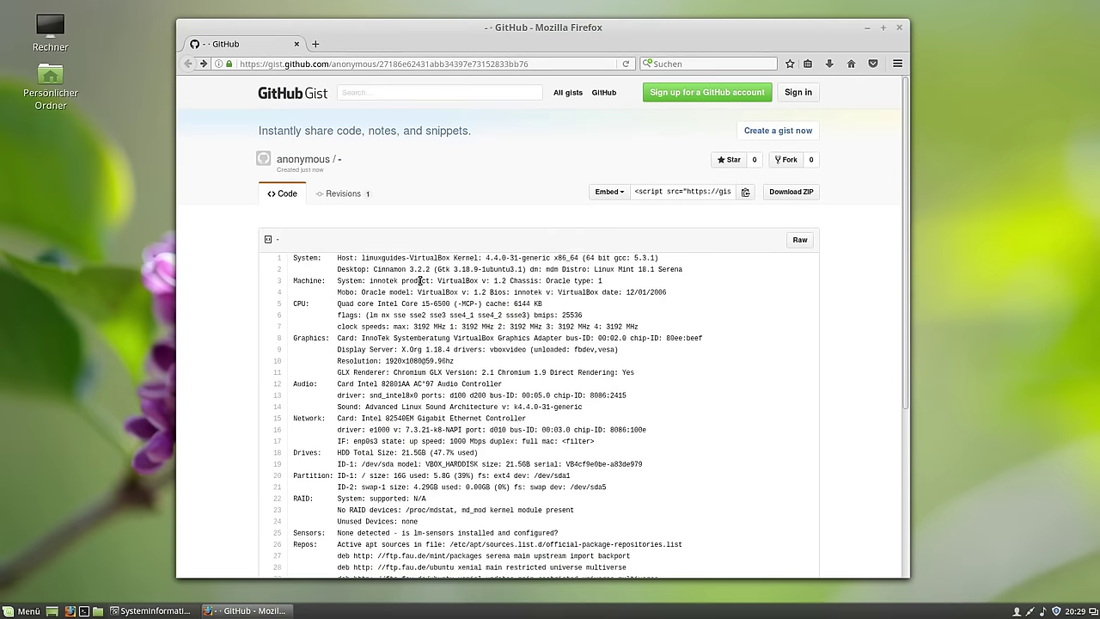
Examine the uploaded system report on the GitHub Gist page, including its web address.
scroll(424, 280, "down", 5)
scroll(481, 172, "up", 5)
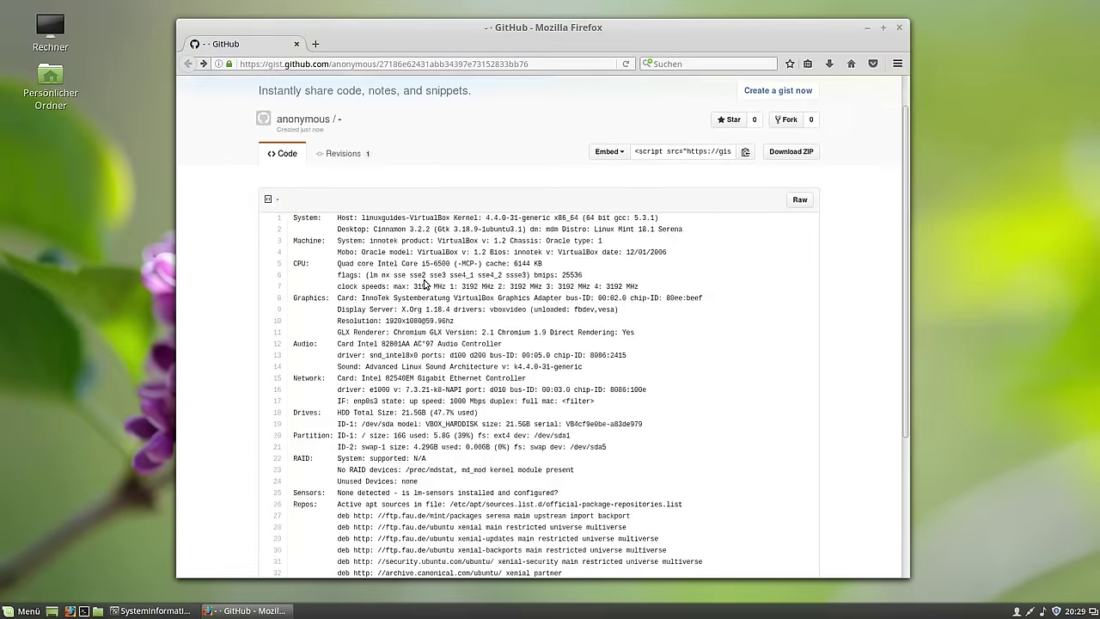
left_click(554, 62)
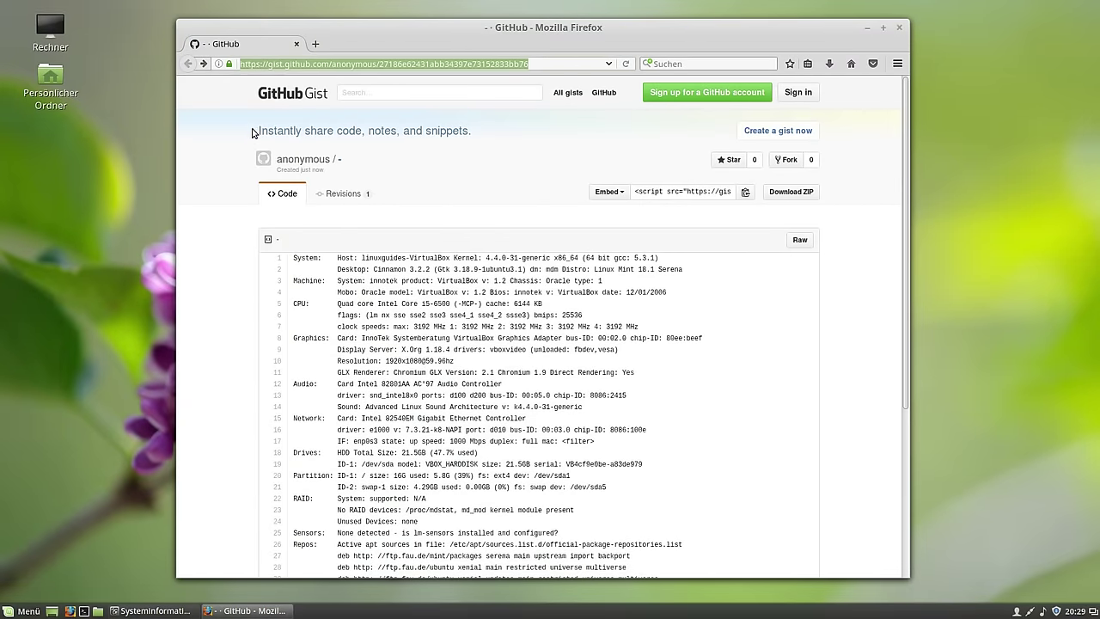
scroll(376, 329, "down", 4)
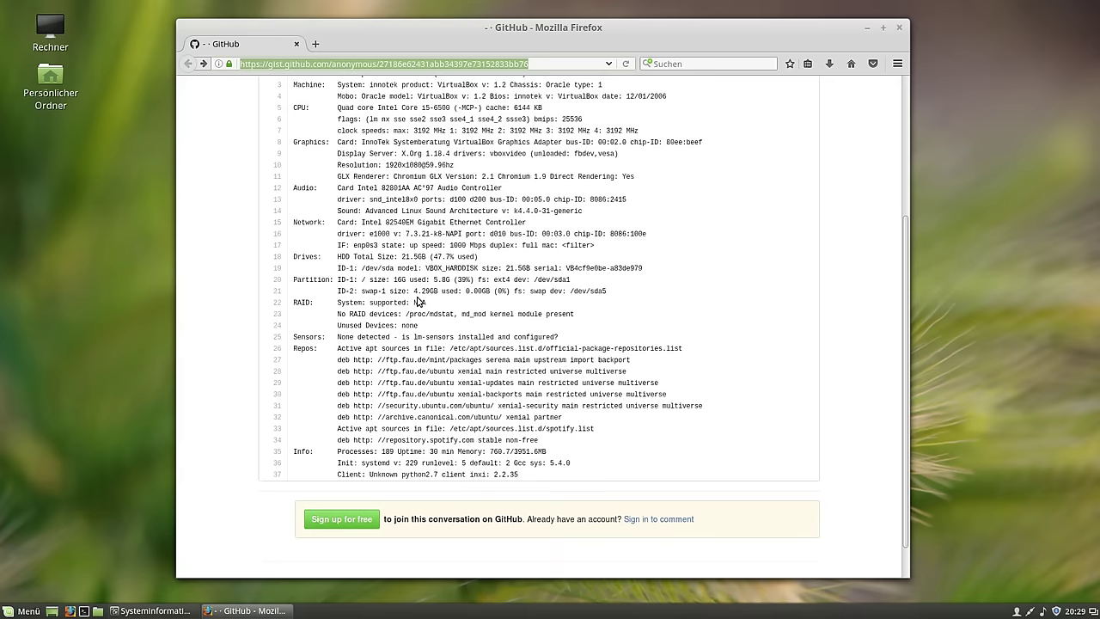
scroll(440, 361, "up", 4)
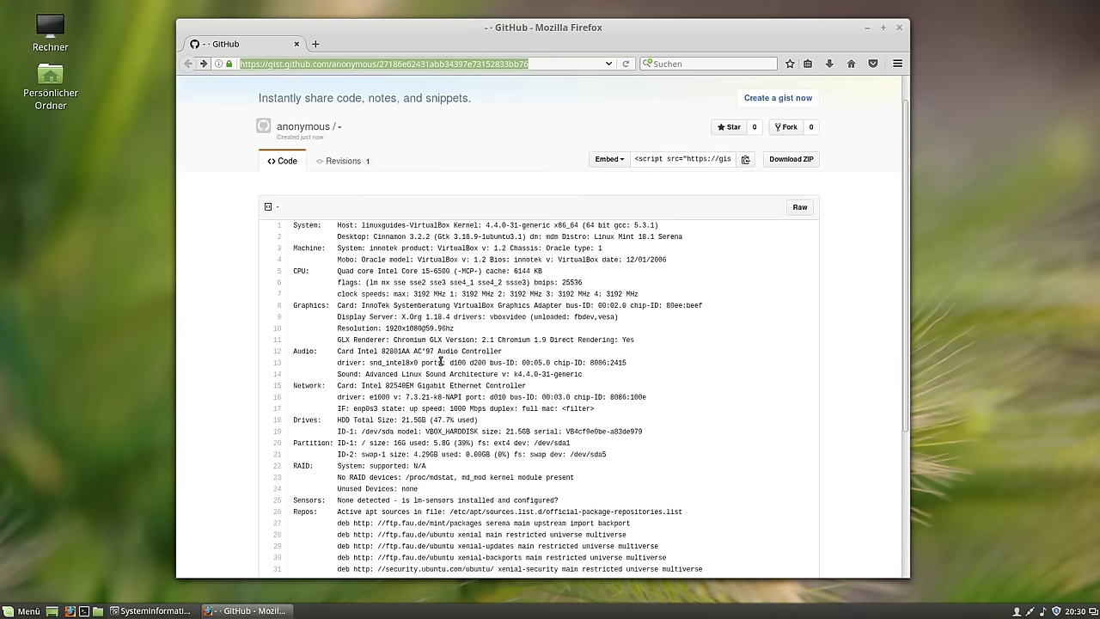
scroll(441, 361, "down", 2)
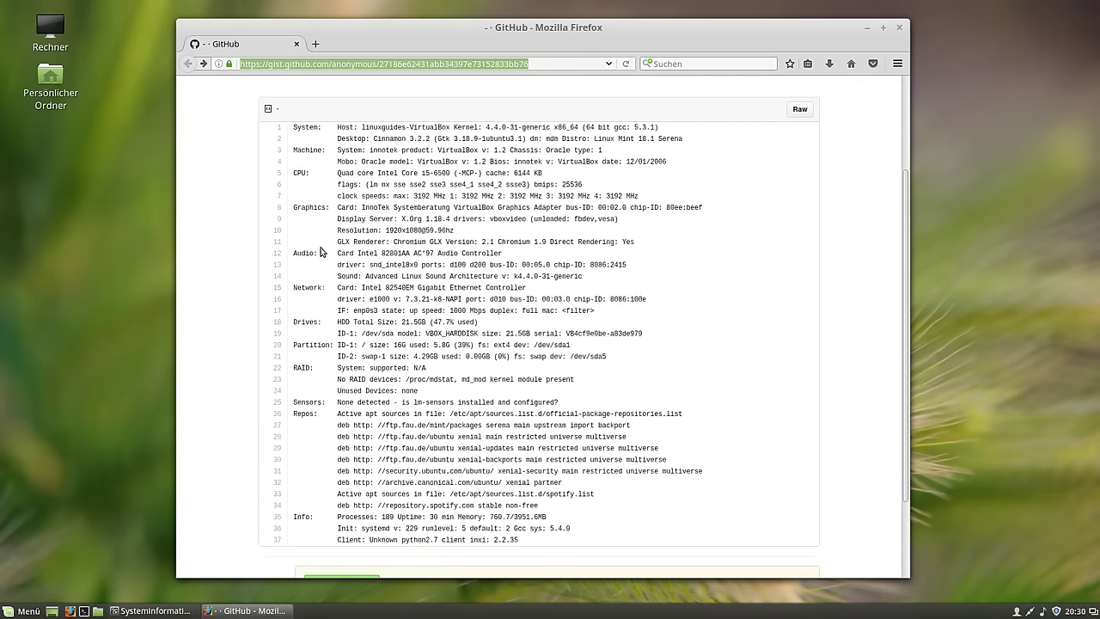
Examine the report's audio and network entries and review the remaining hardware and repository details.
left_click_drag(338, 254, 504, 311)
left_click(498, 309)
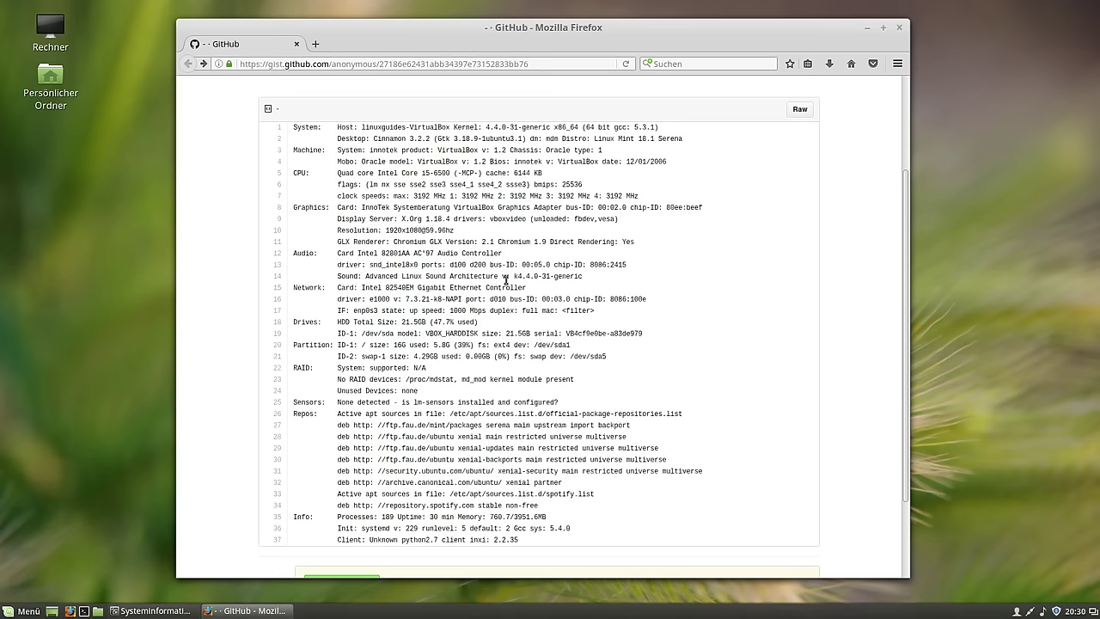
scroll(509, 259, "up", 3)
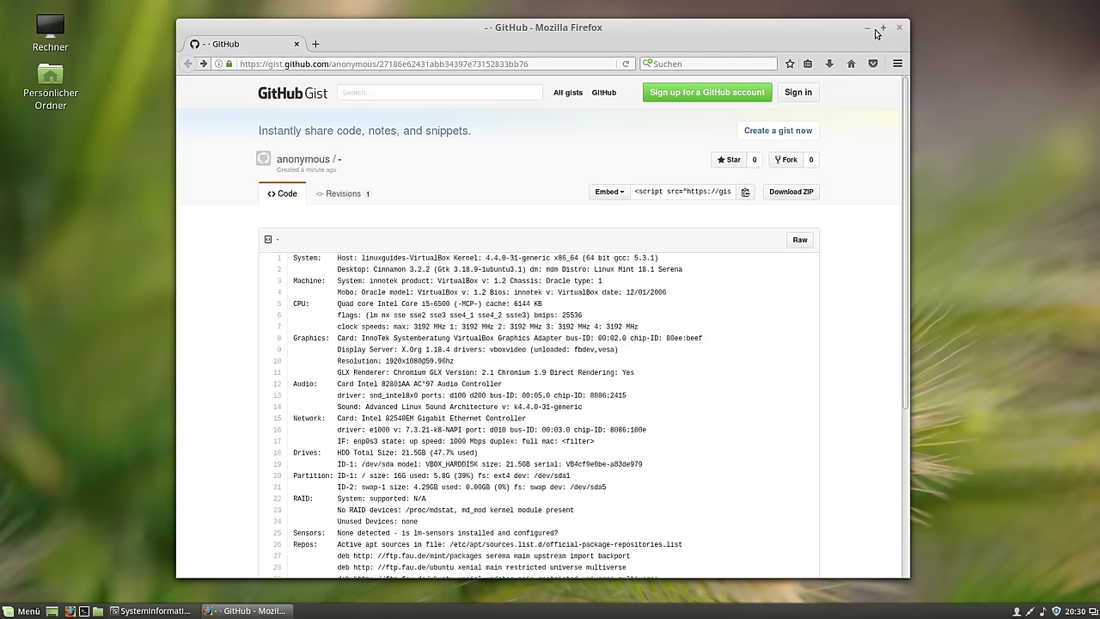
scroll(581, 391, "down", 5)
scroll(586, 379, "up", 5)
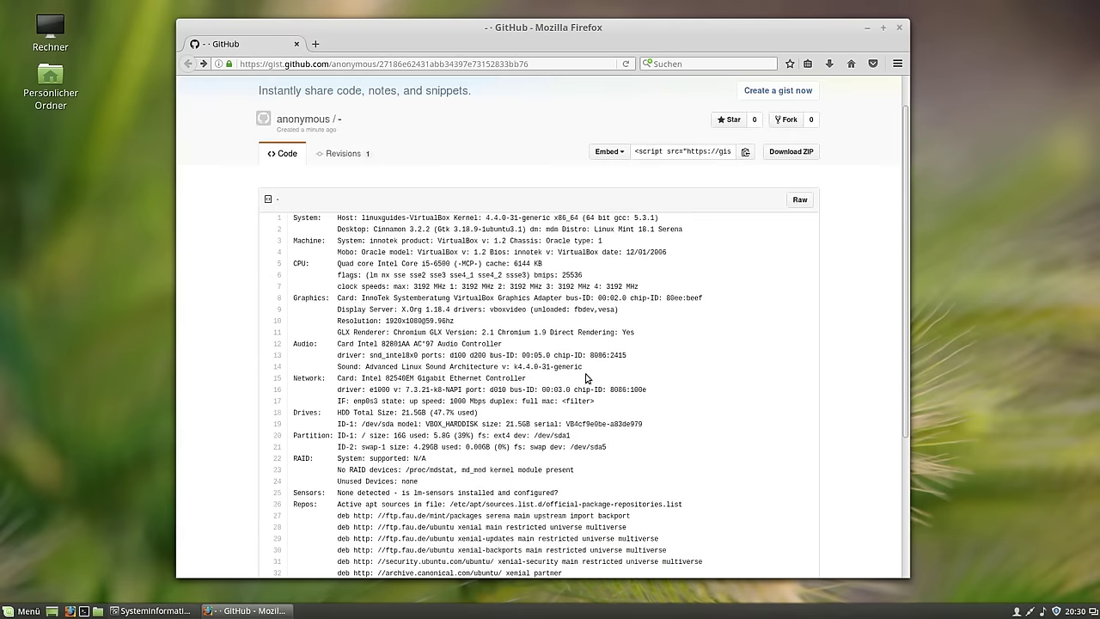
scroll(586, 379, "down", 1)
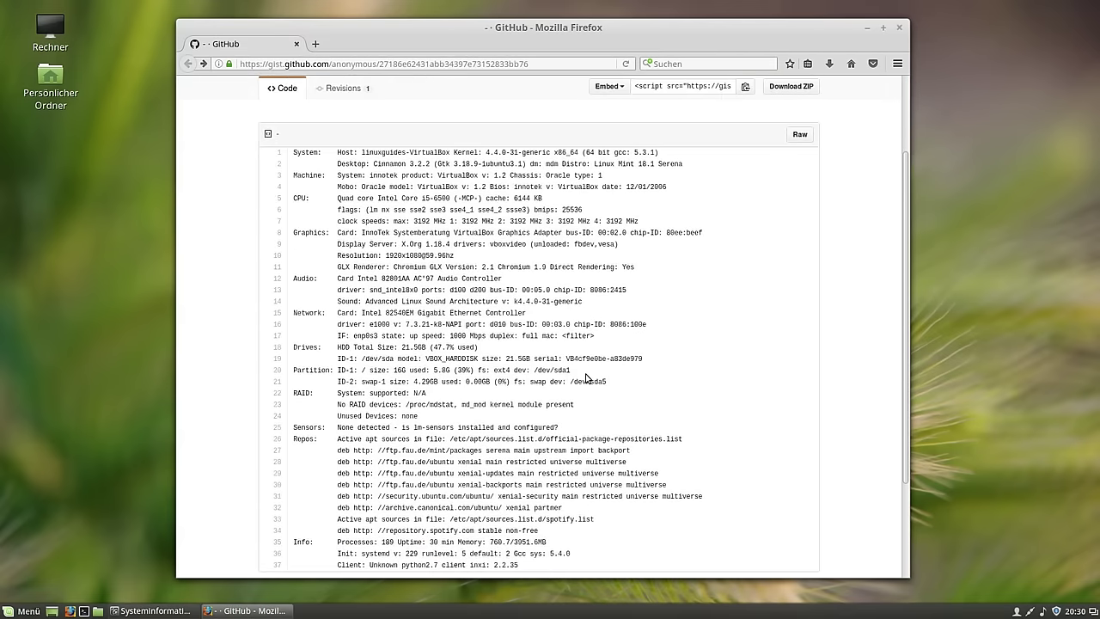
scroll(586, 379, "down", 1)
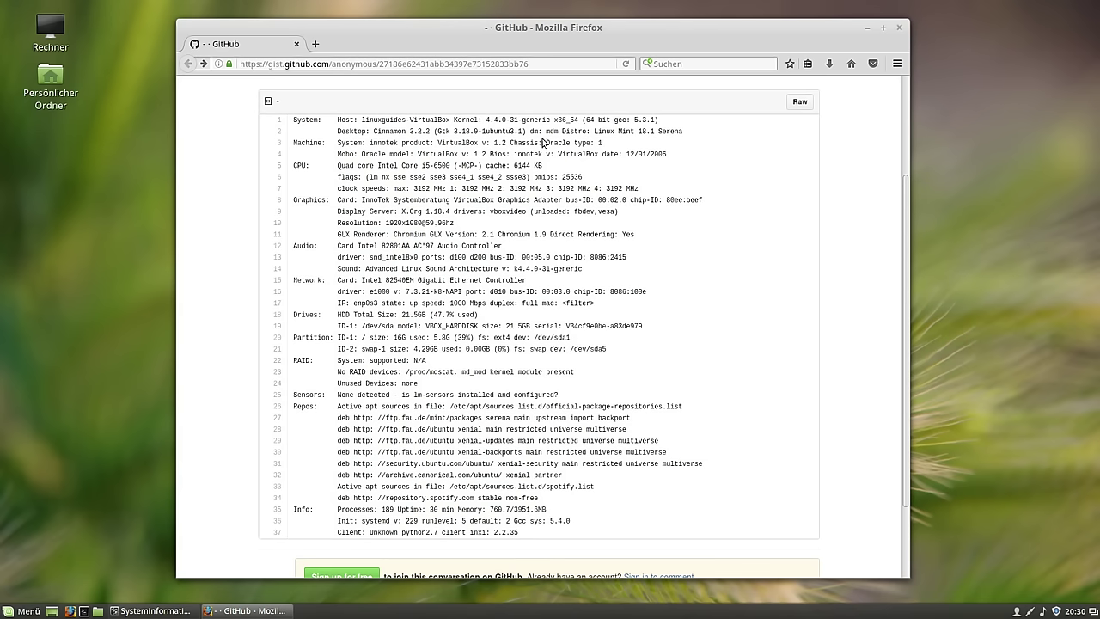
Select the report's web address and close both the Firefox and Systeminformation windows.
left_click(557, 62)
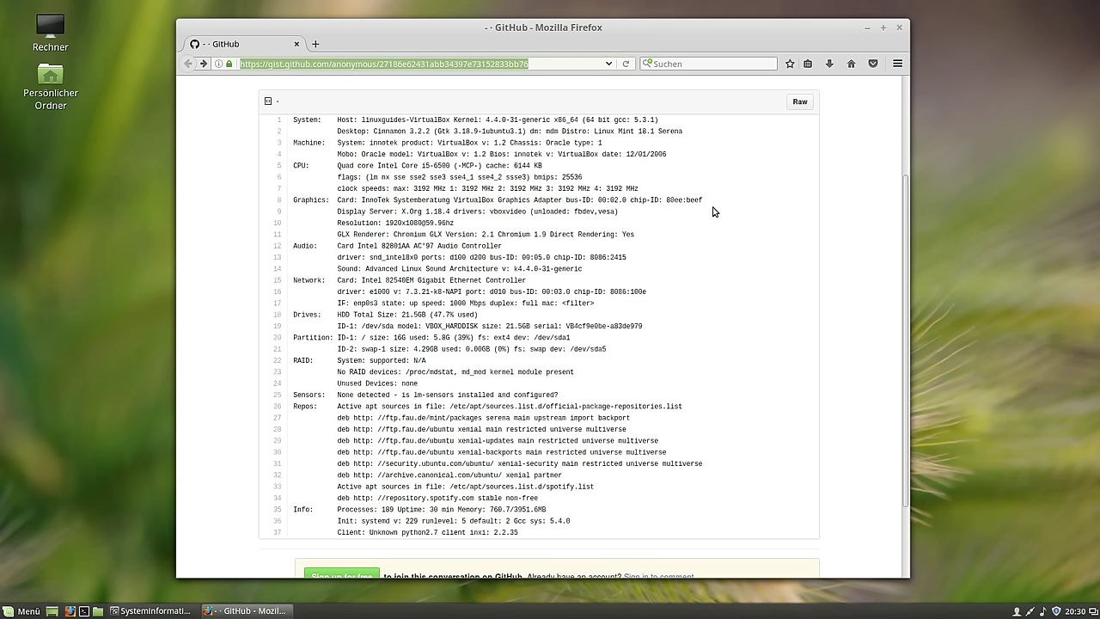
left_click(898, 27)
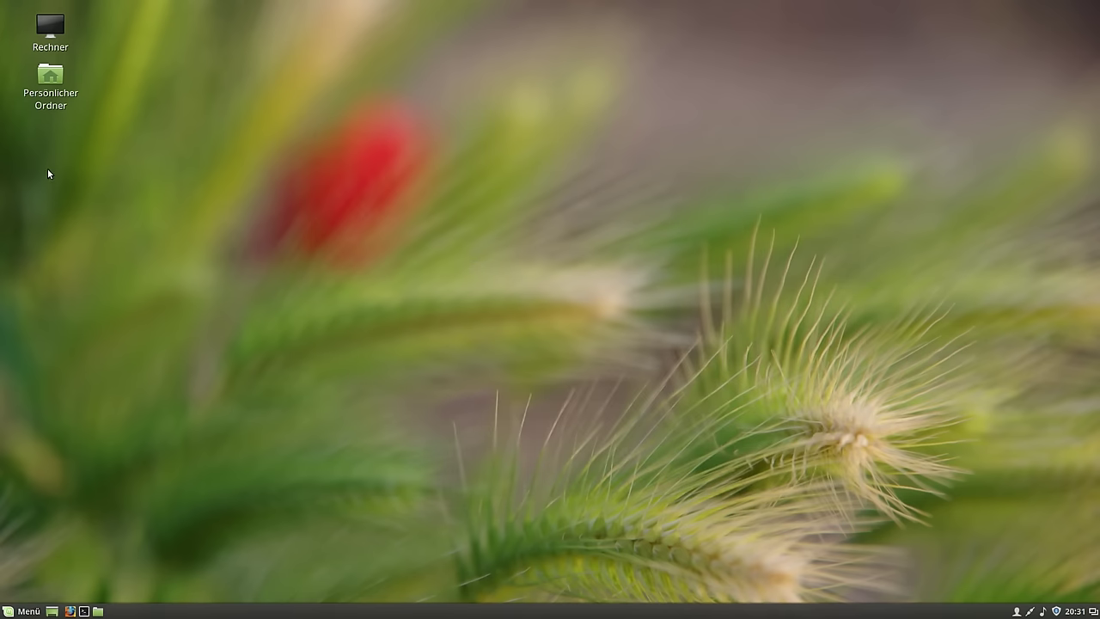
Open Persönlicher Ordner from the desktop and maximise its window.
double_click(50, 78)
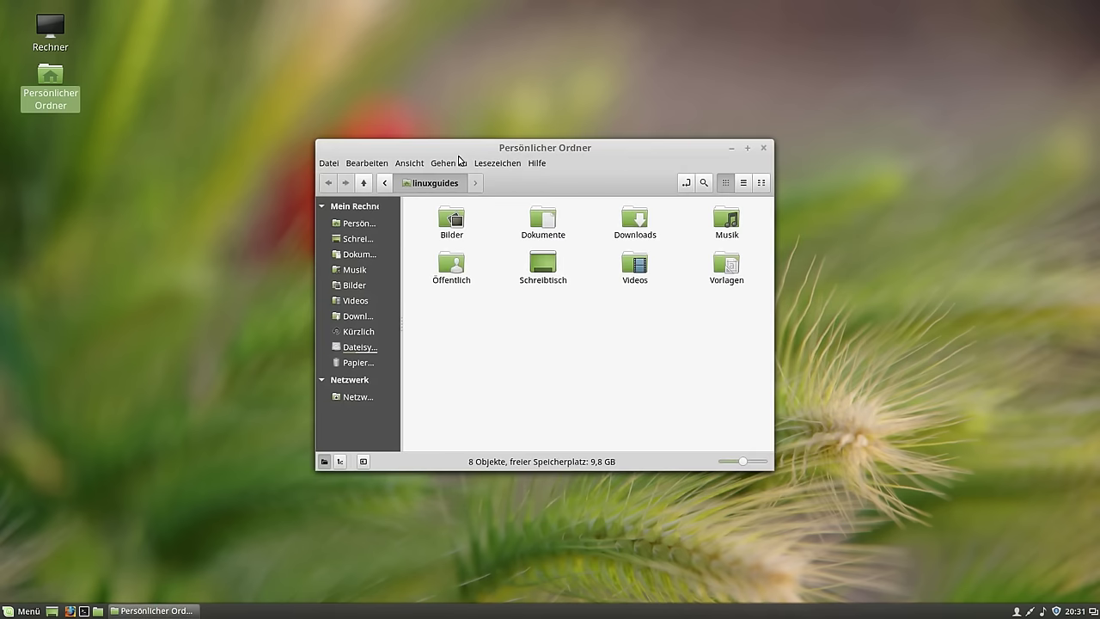
double_click(518, 150)
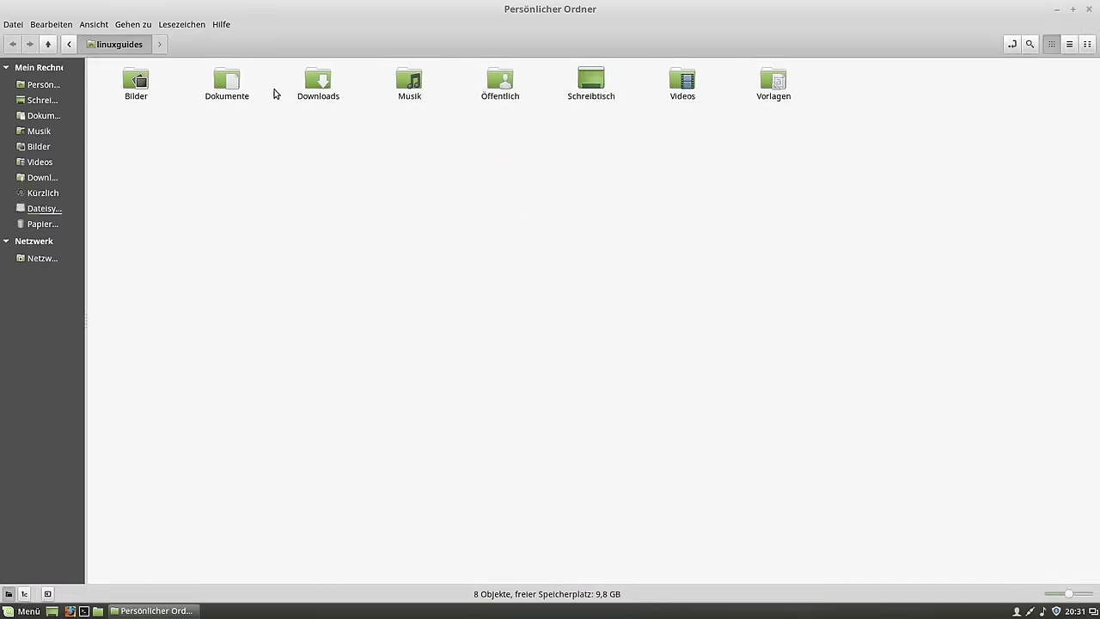
Enable "Auf einen leeren Bereich doppelklicken, um zum übergeordneten Ordner zu gehen" in the file manager's Verhalten settings, and go up to the parent folder home.
left_click(40, 23)
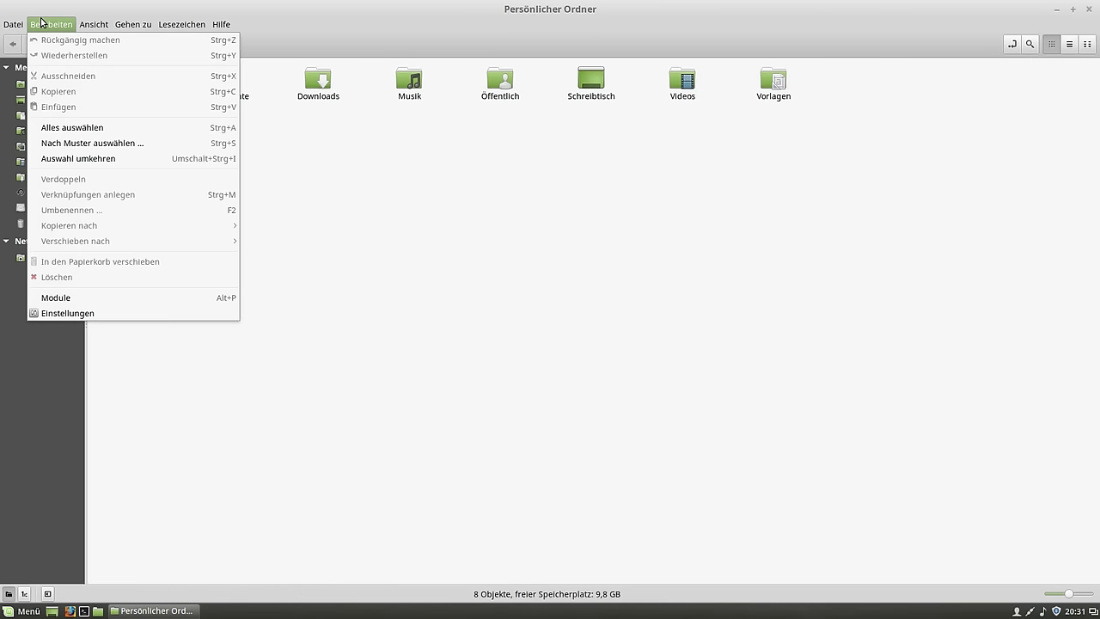
left_click(107, 312)
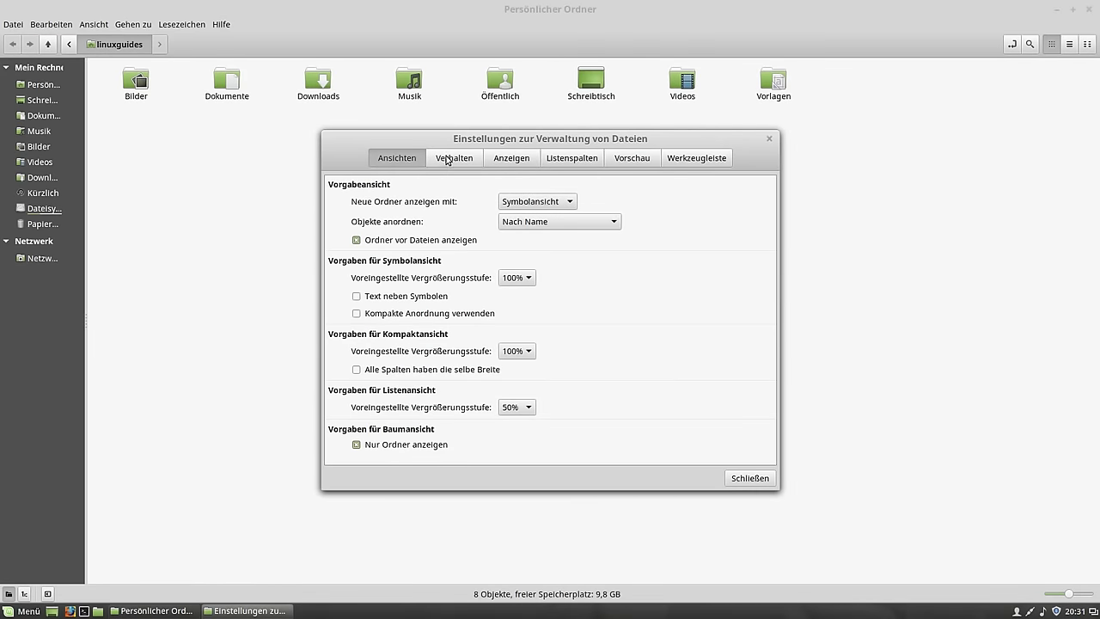
left_click(450, 165)
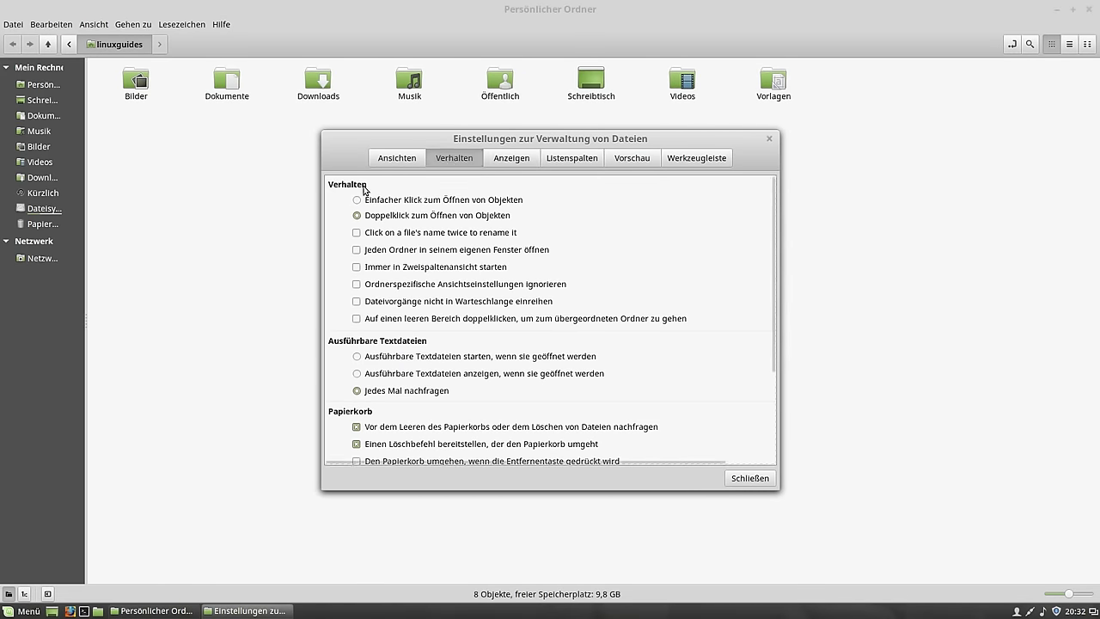
left_click(361, 320)
left_click(753, 477)
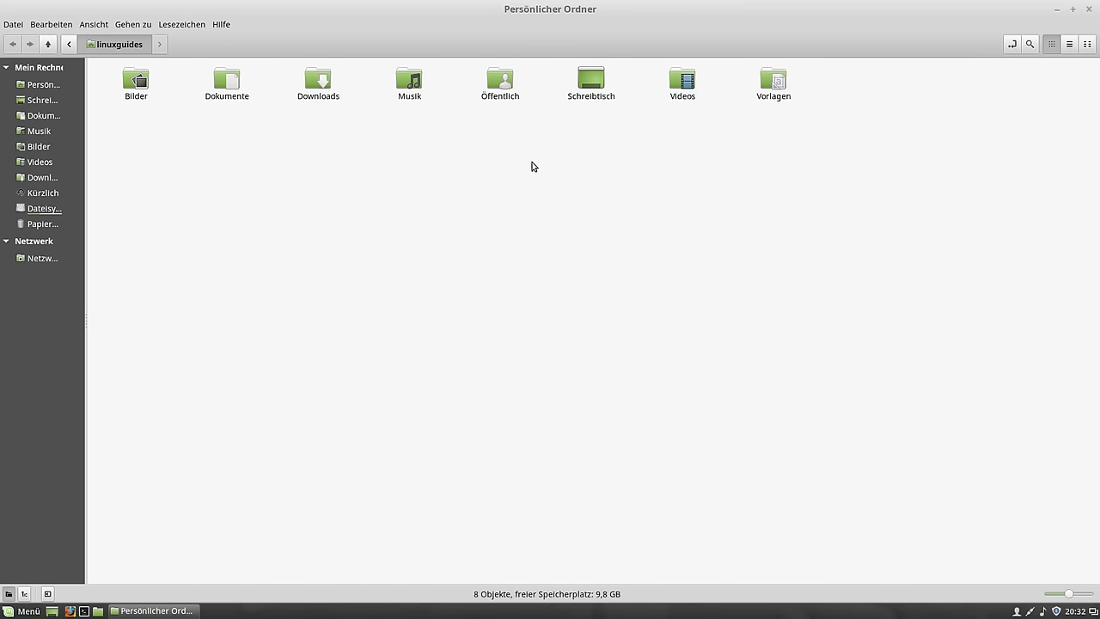
key("alt+Up")
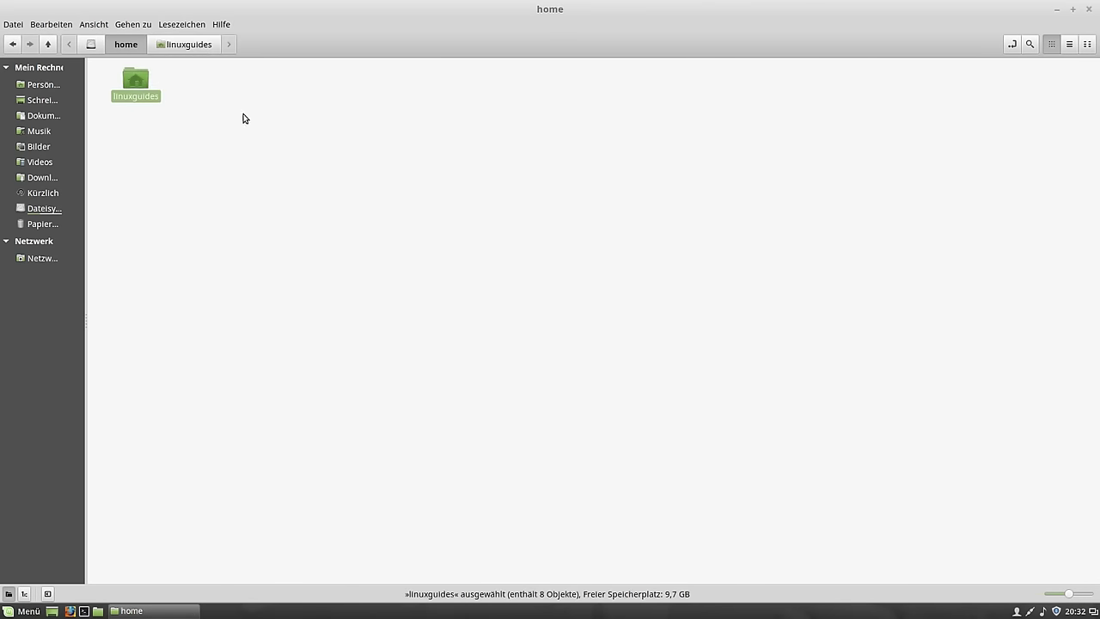
Go up to the file system root, look into the home folder and return to the root.
key("alt+Up")
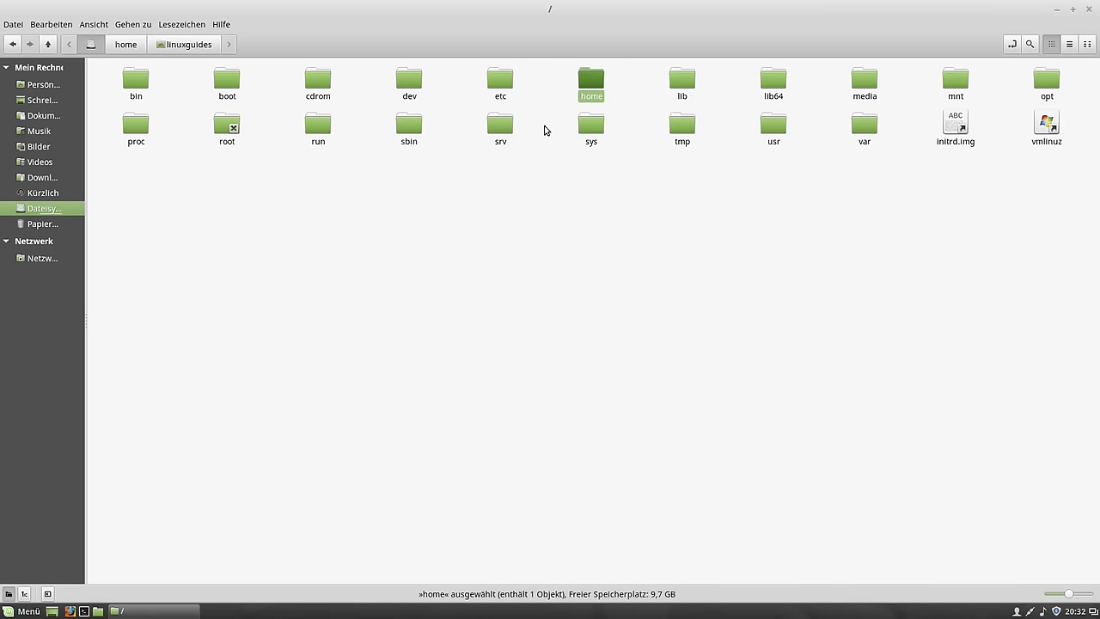
left_click(539, 130)
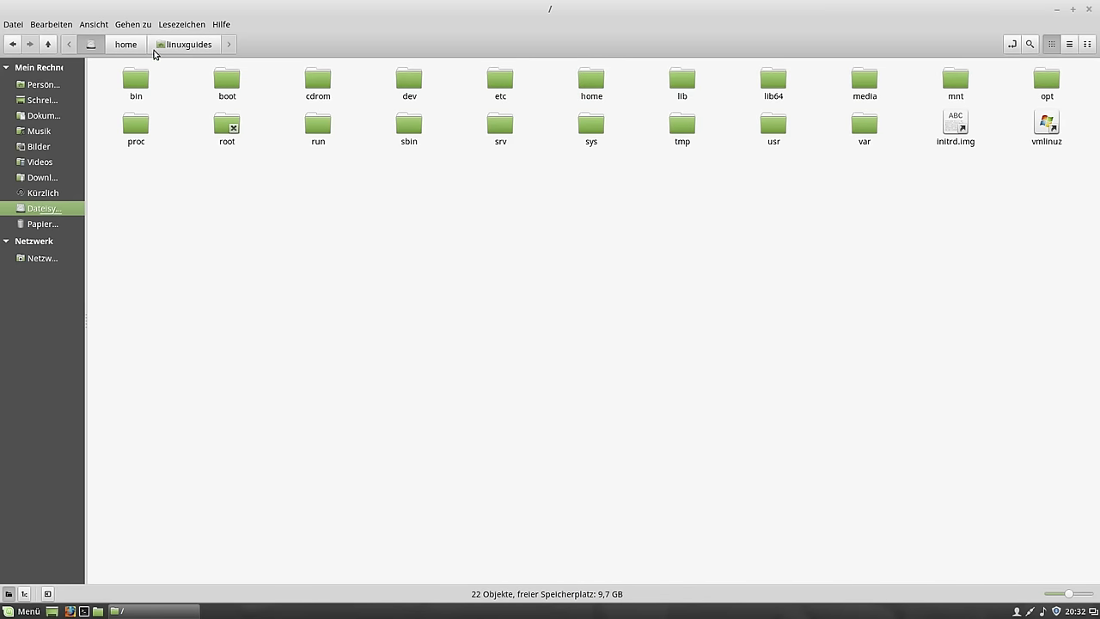
double_click(591, 79)
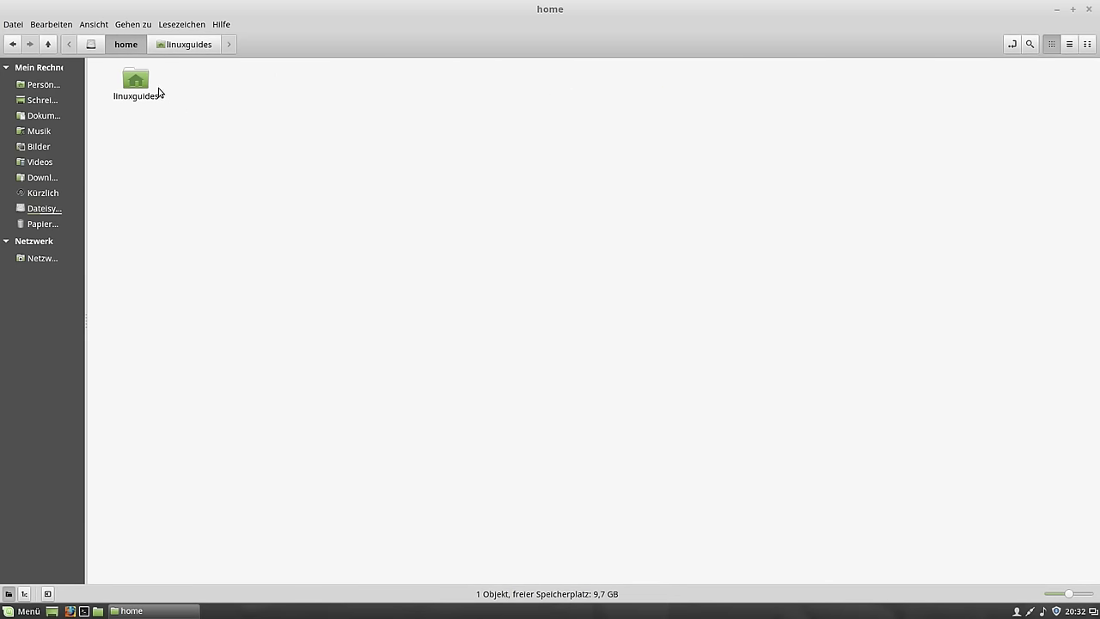
left_click(93, 46)
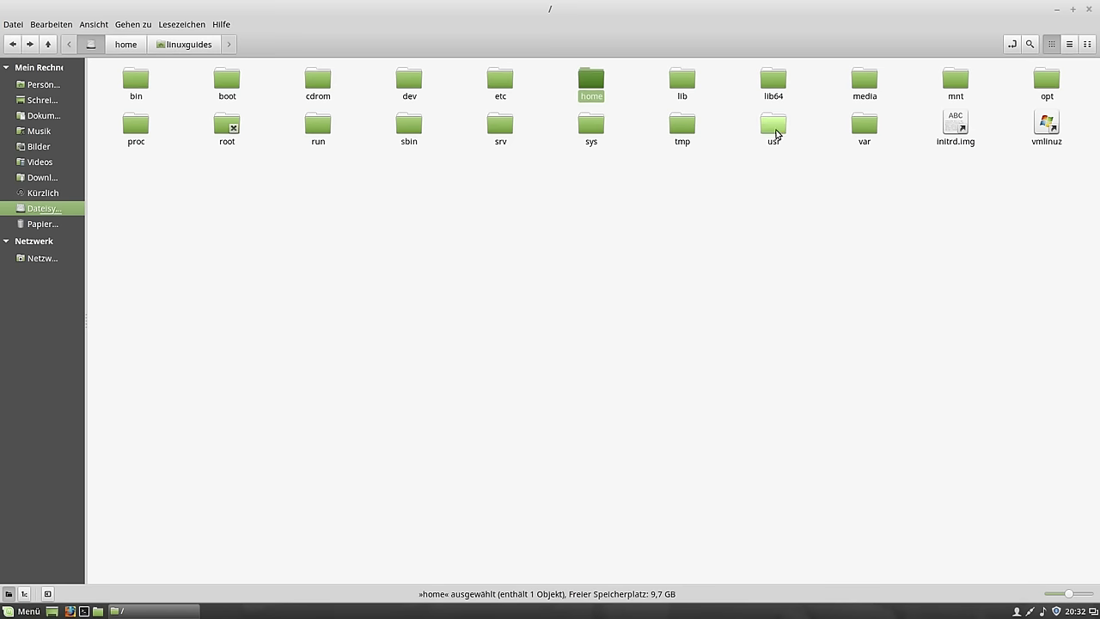
Open the usr folder, look into its games subfolder and return to usr.
double_click(776, 130)
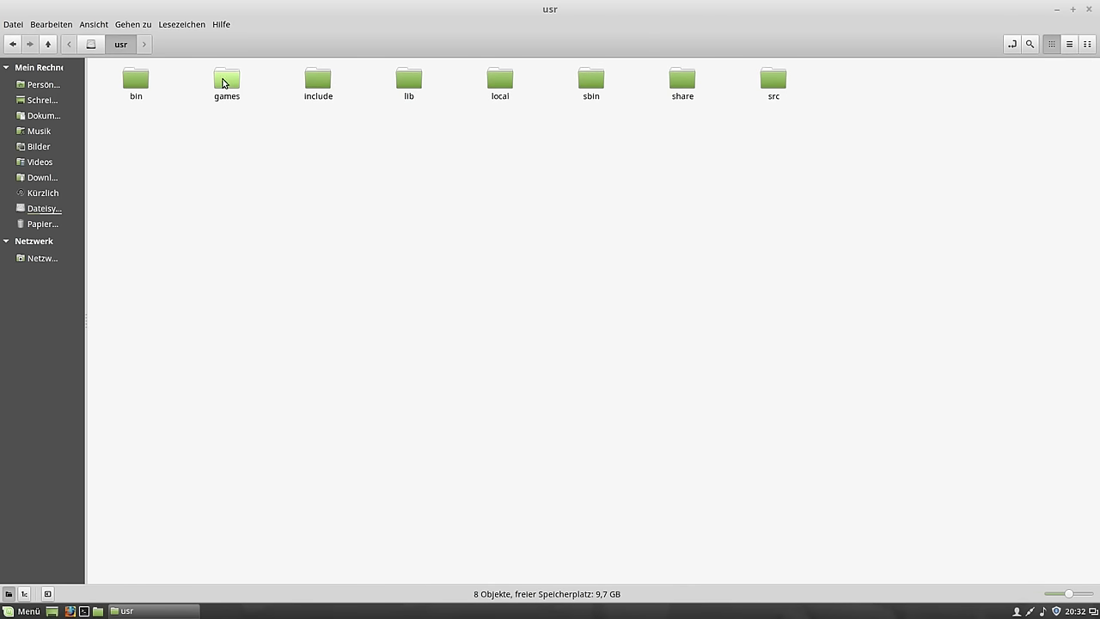
double_click(223, 82)
key("alt+Left")
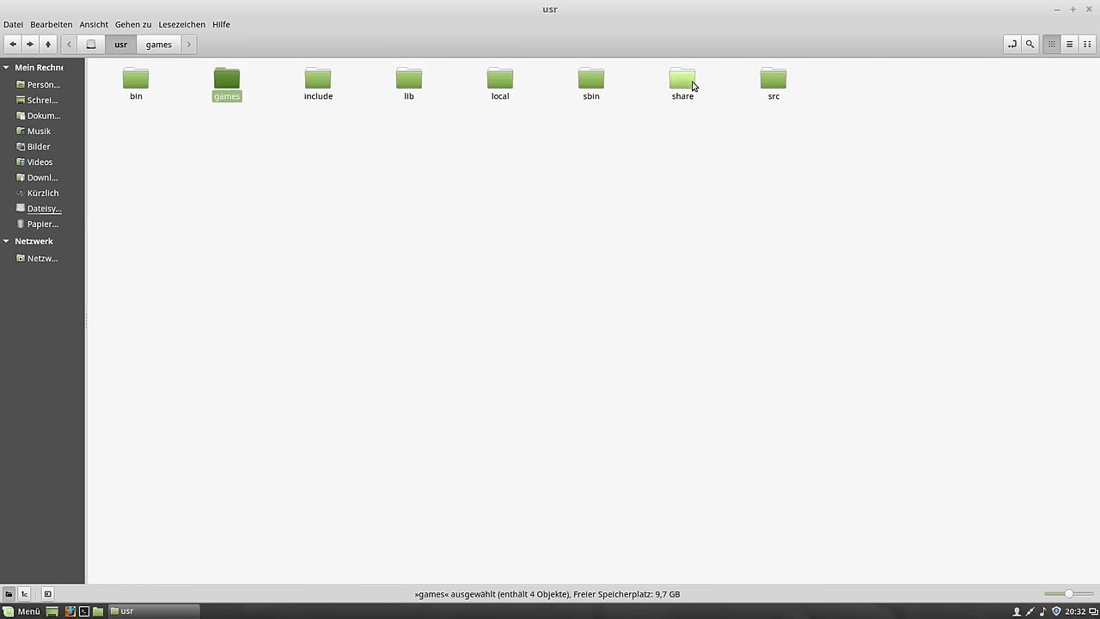
Open the nested folders share, apt-xapian-index, plugins and __pycache__ within usr.
double_click(693, 86)
double_click(411, 128)
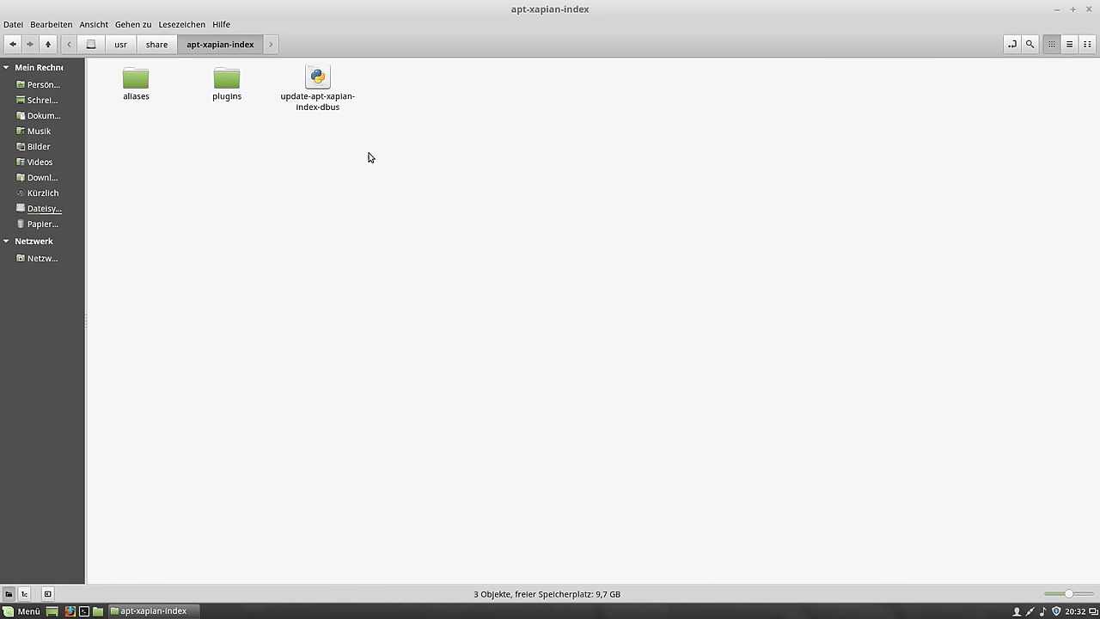
double_click(228, 84)
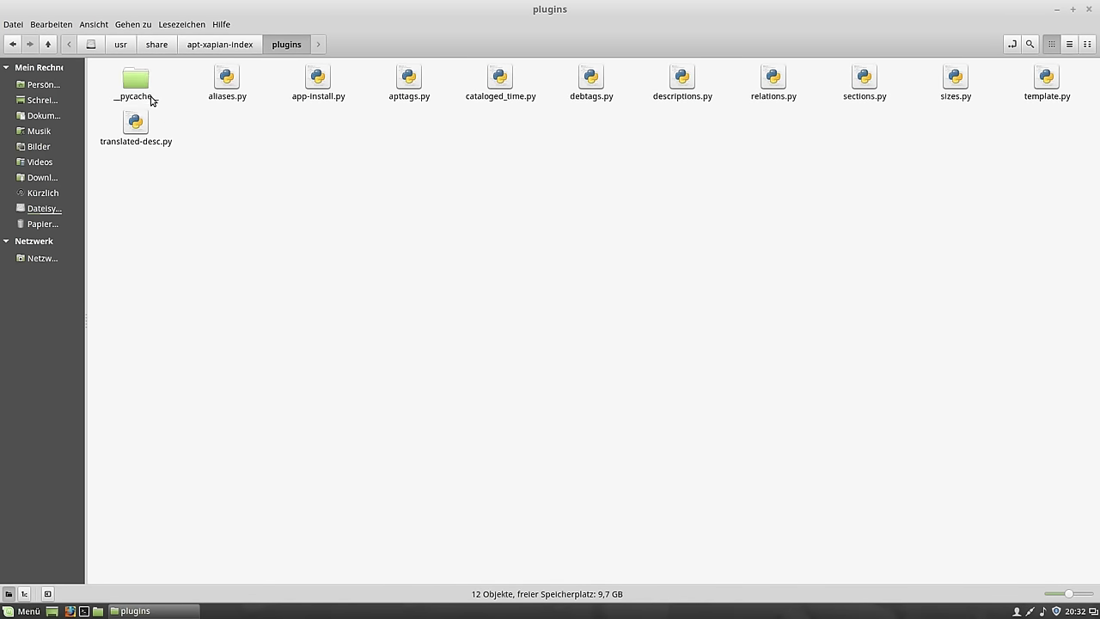
double_click(151, 98)
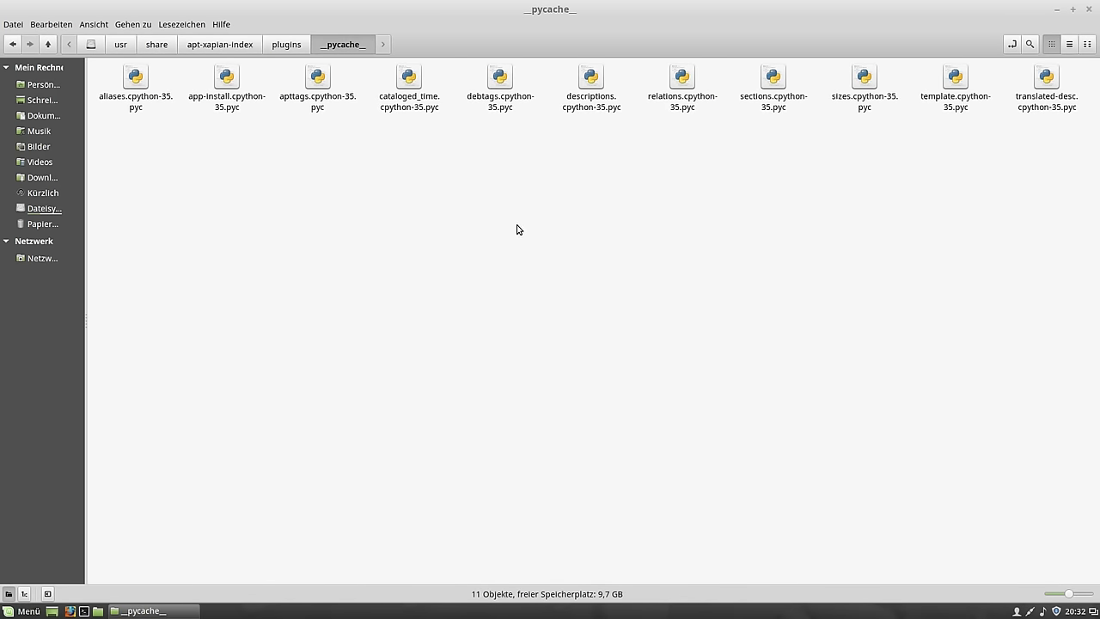
Go back up through the parent folders from __pycache__ to the file system root and close the file manager window.
key("BackSpace")
key("BackSpace")
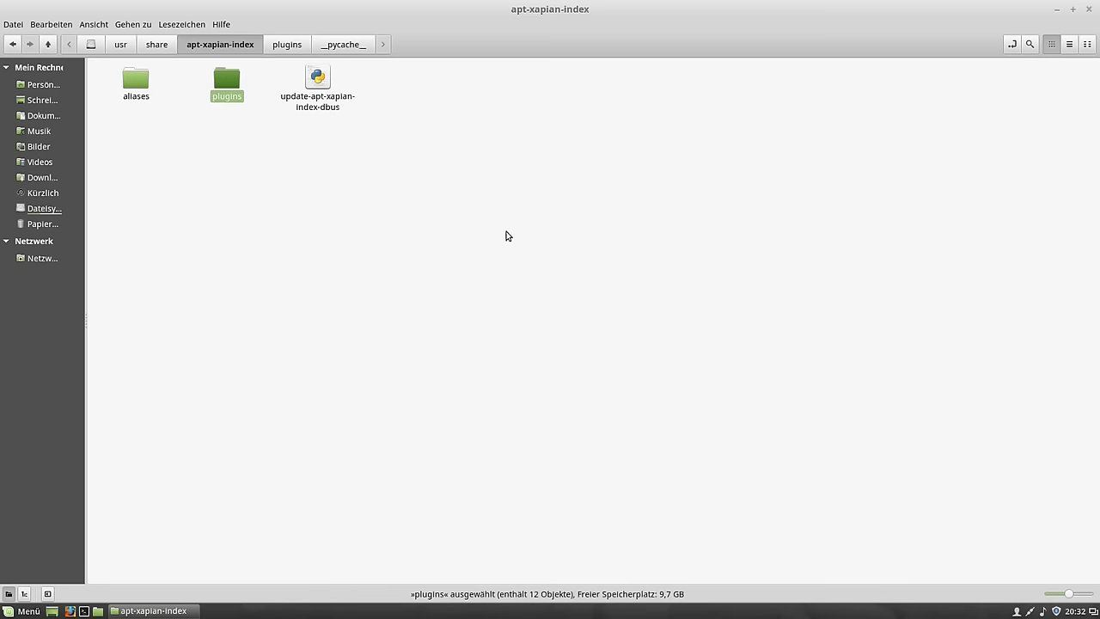
key("BackSpace")
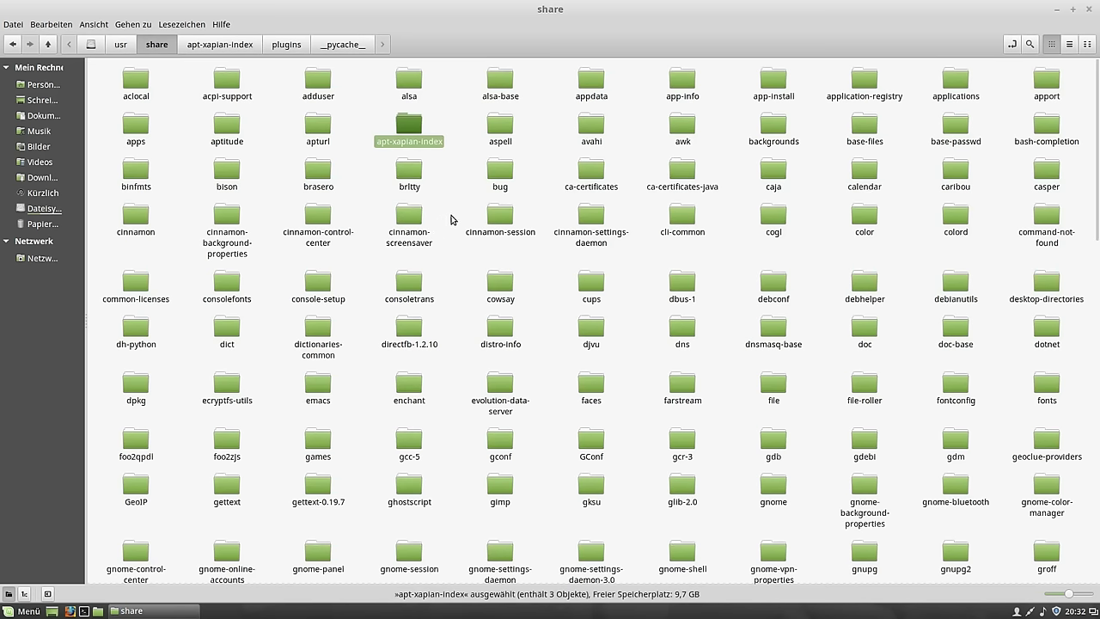
key("BackSpace")
key("BackSpace")
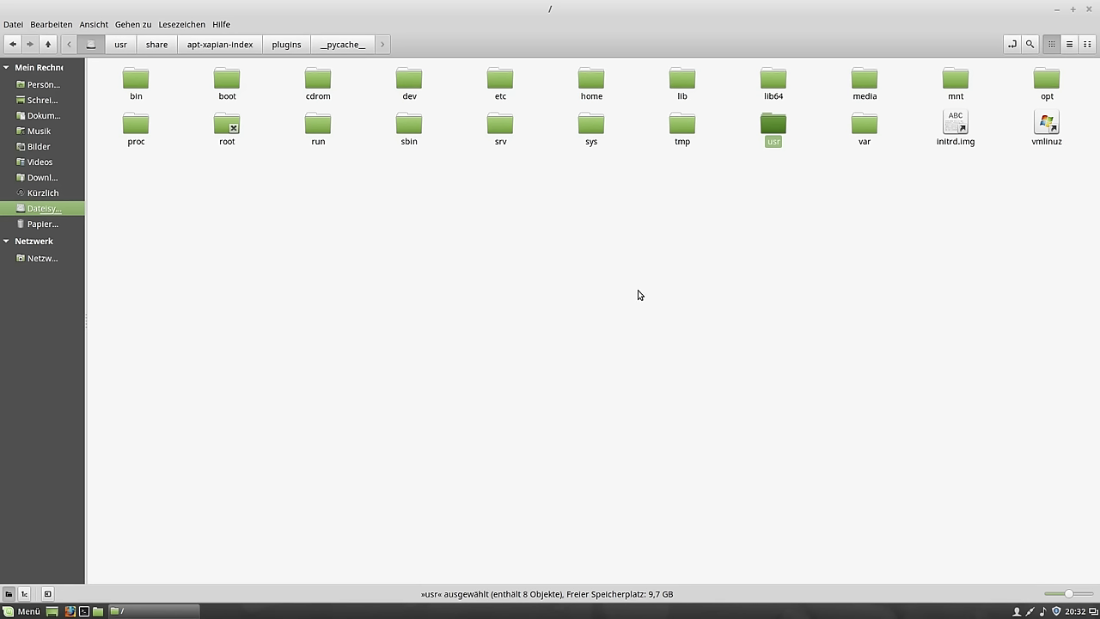
left_click(1088, 8)
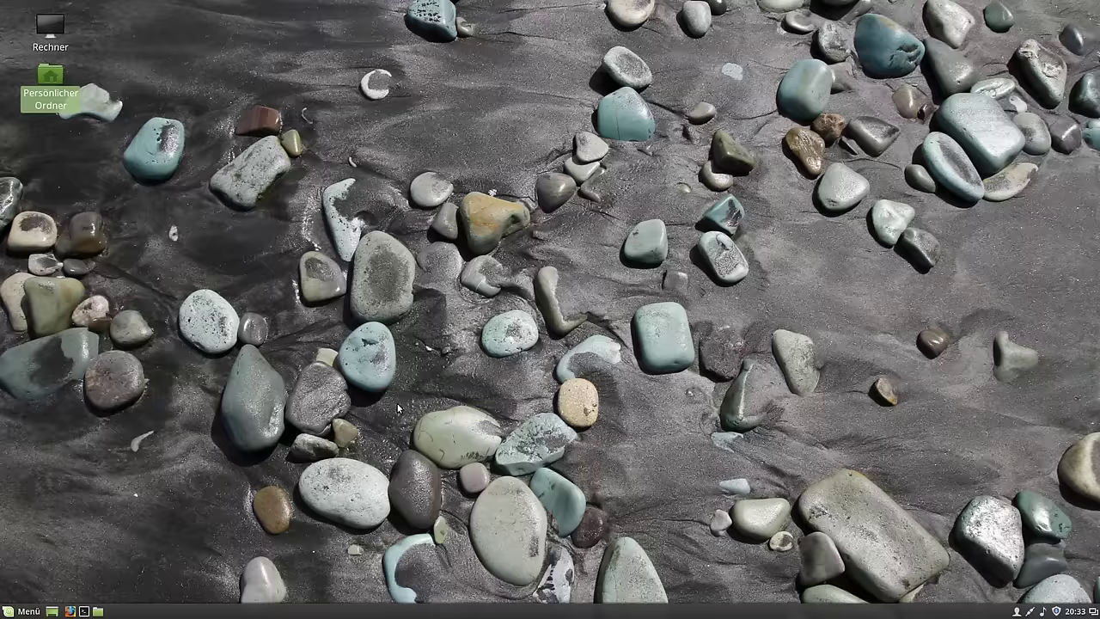
Launch the text editor Textbearbeitung by searching for "xed", show its find bar and maximise the window.
left_click(7, 610)
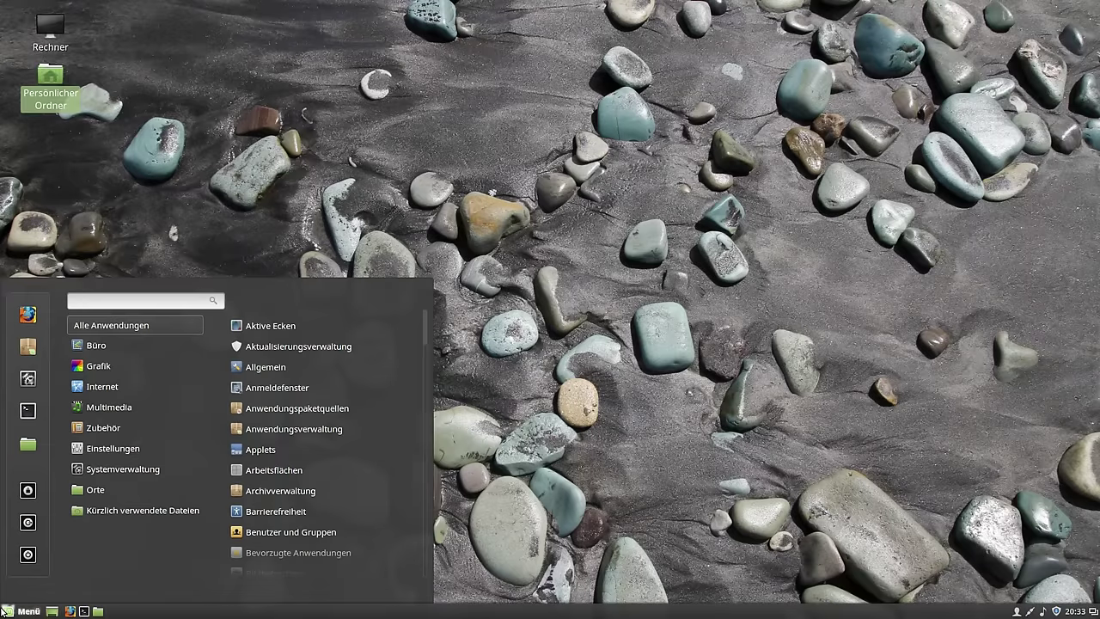
type("xed")
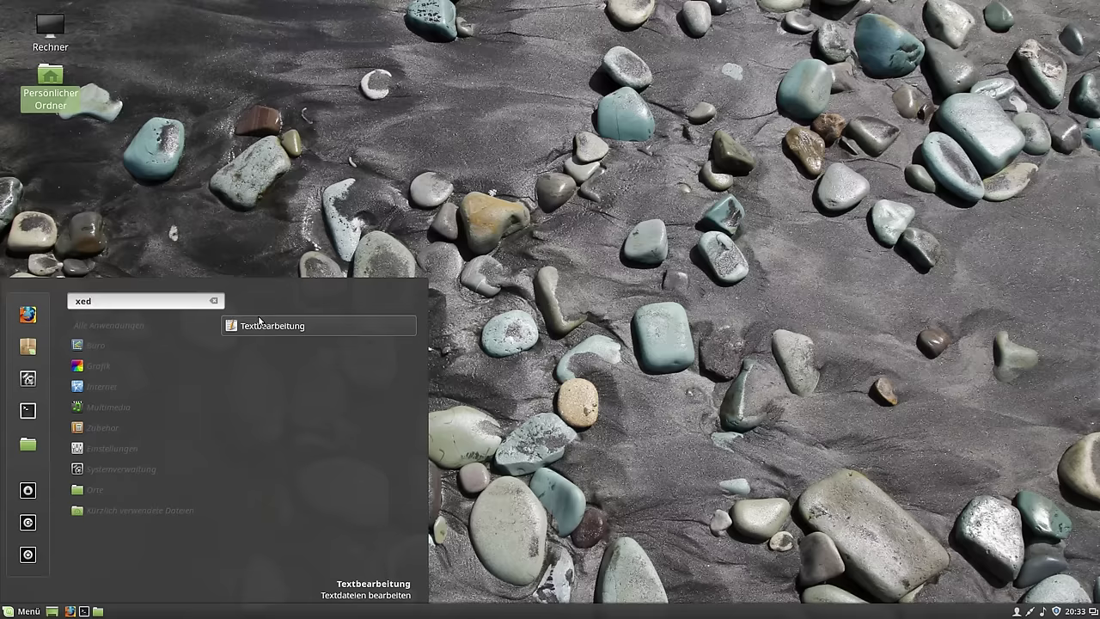
left_click(258, 323)
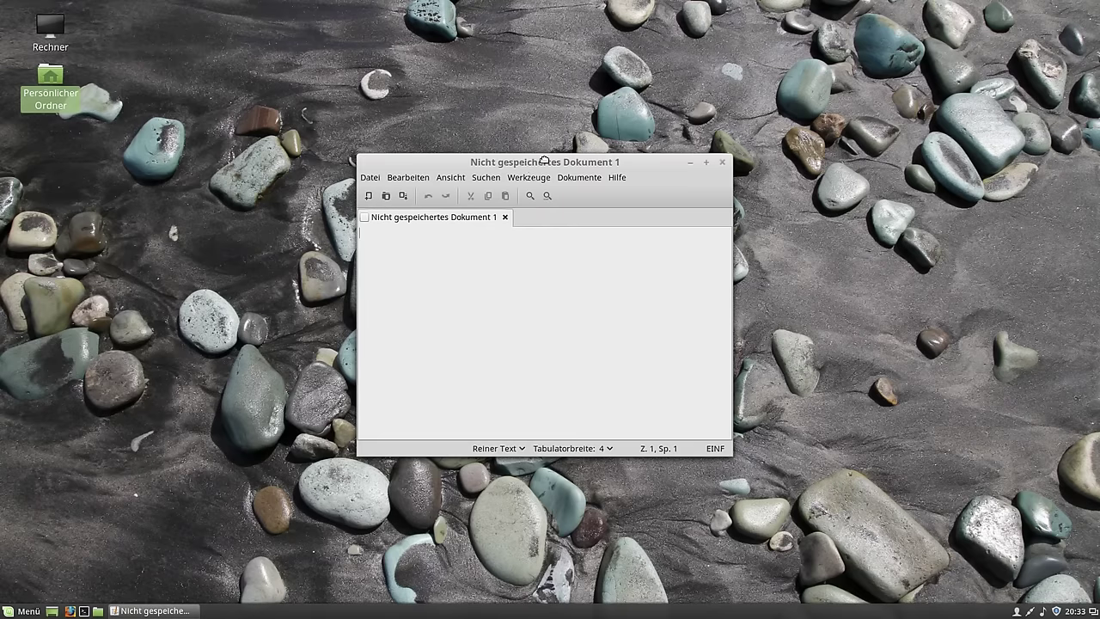
left_click_drag(542, 157, 557, 154)
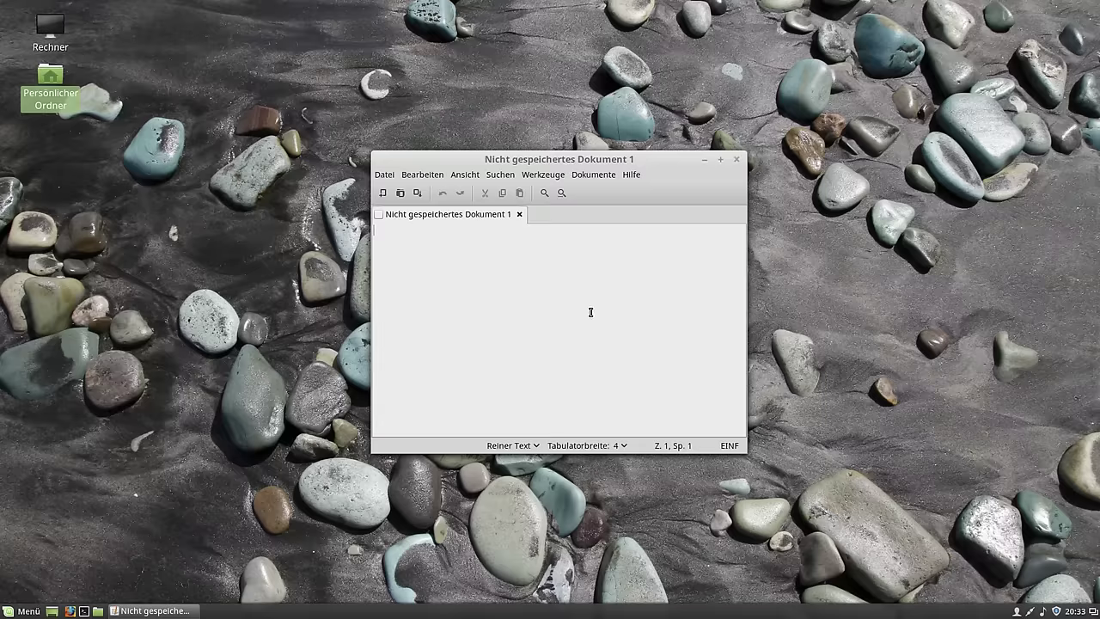
key("ctrl+f")
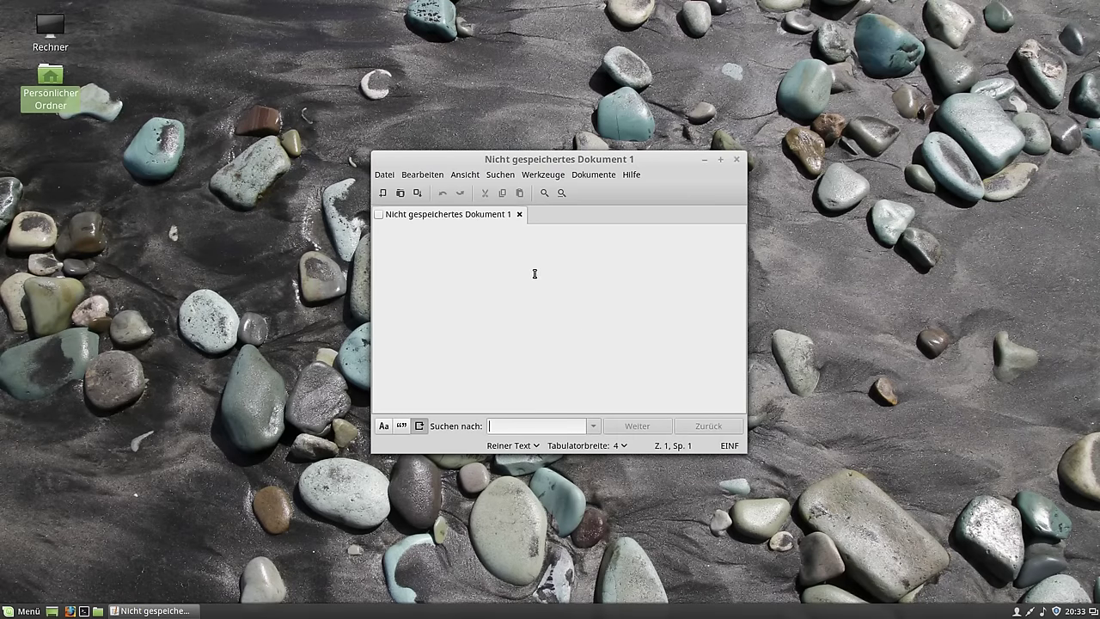
left_click(720, 159)
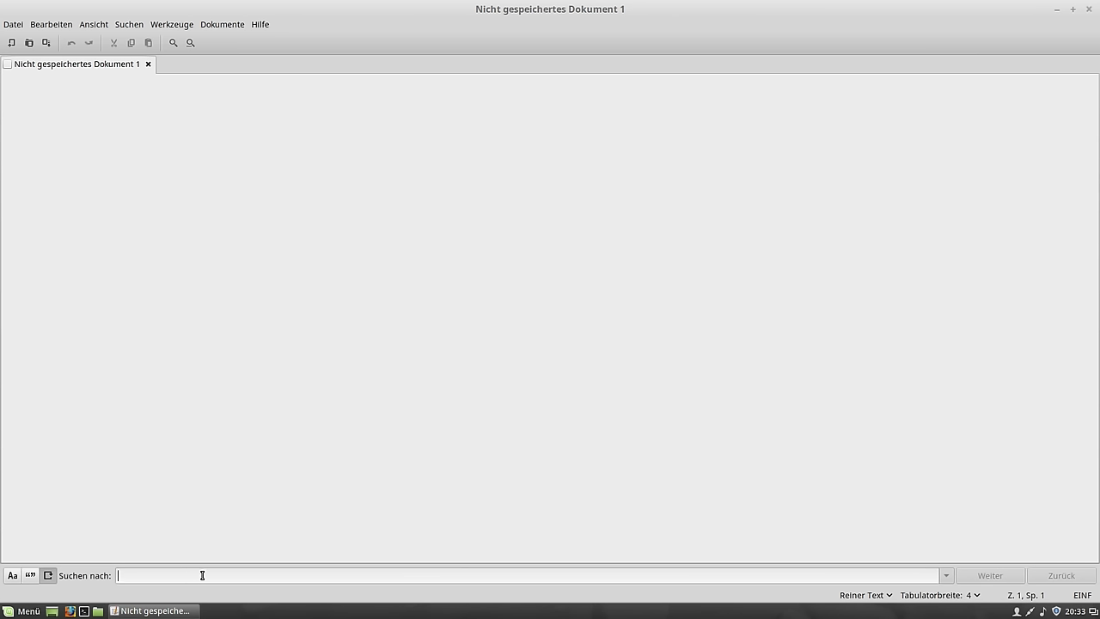
Search the empty document for "sdf" and clear the search term.
type("sdfhkjh")
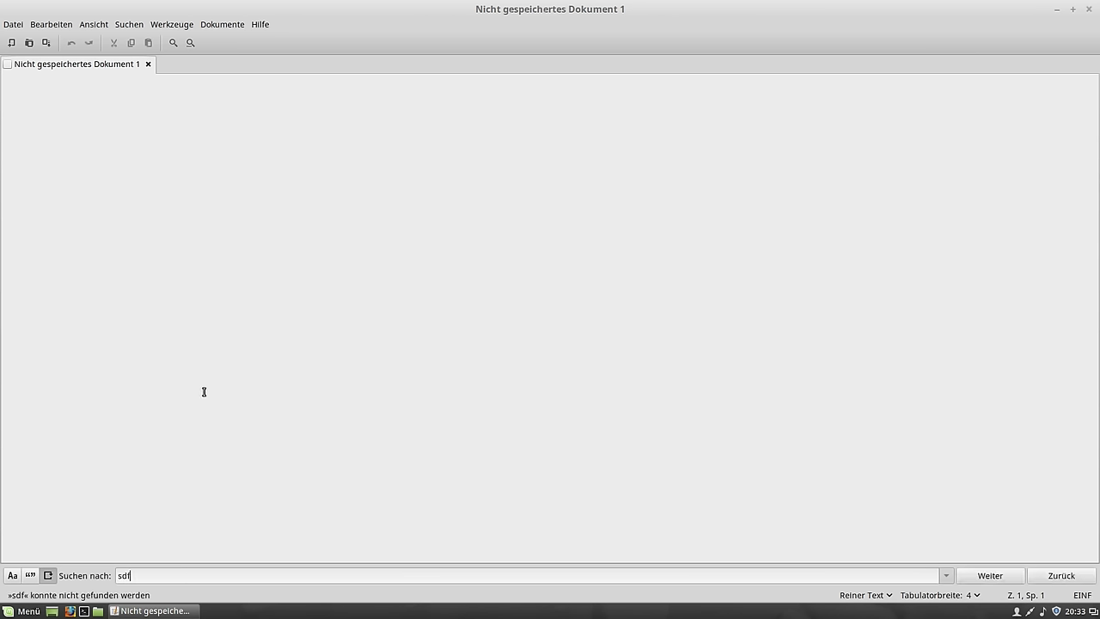
key("BackSpace")
key("BackSpace")
key("BackSpace")
key("BackSpace")
key("BackSpace")
key("BackSpace")
key("BackSpace")
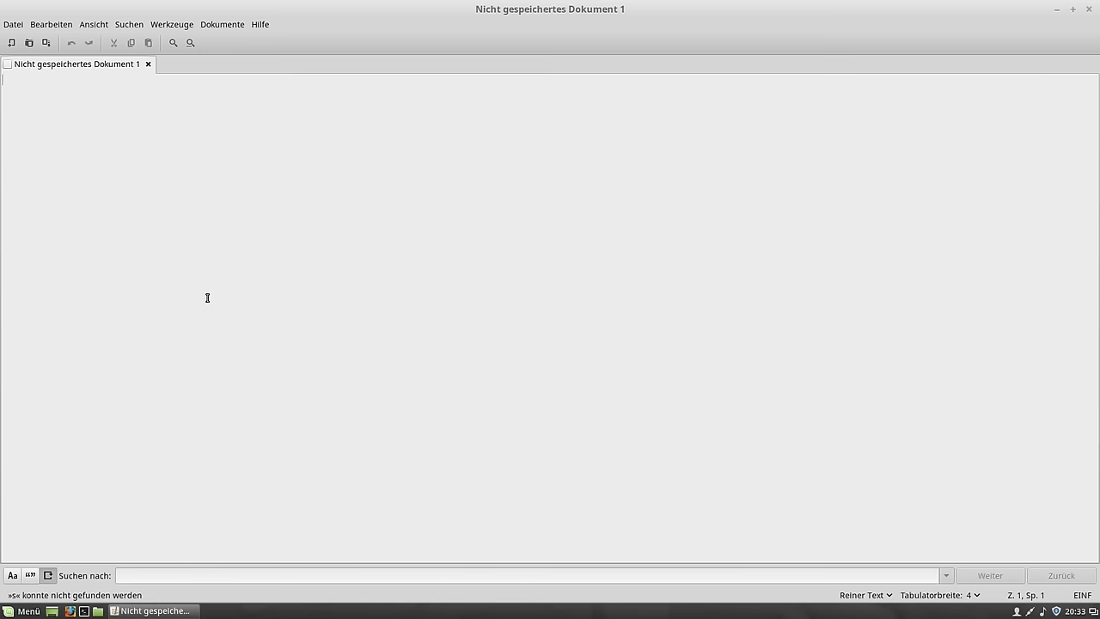
Write "Hallo Welt" in the document and search it for "Welt".
type("Hallo We")
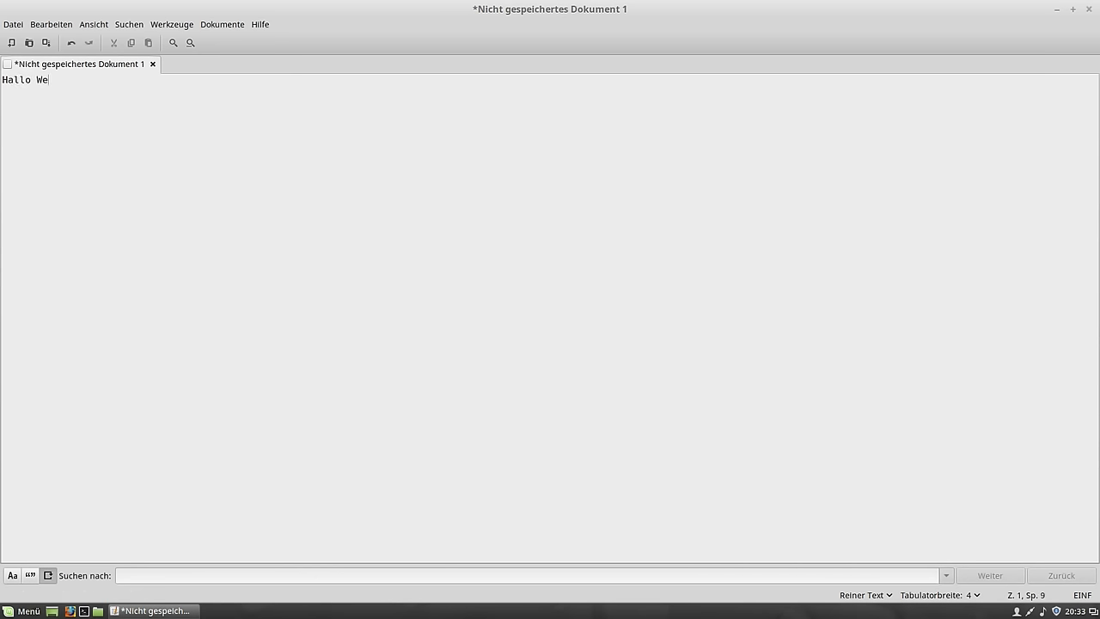
type("ltWelt")
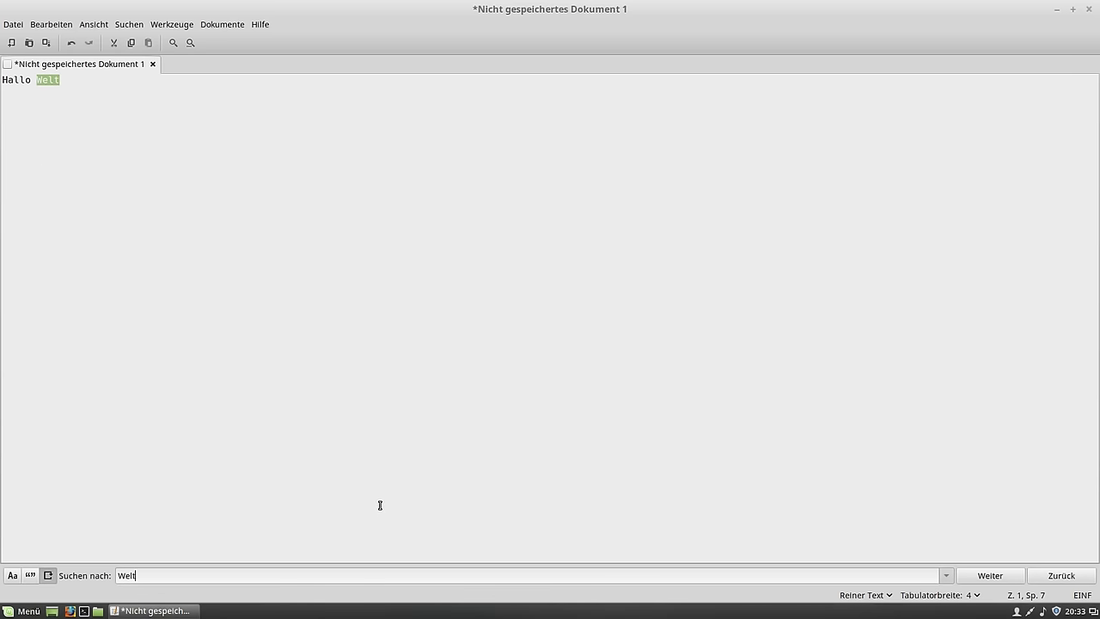
key("Escape")
left_click(321, 414)
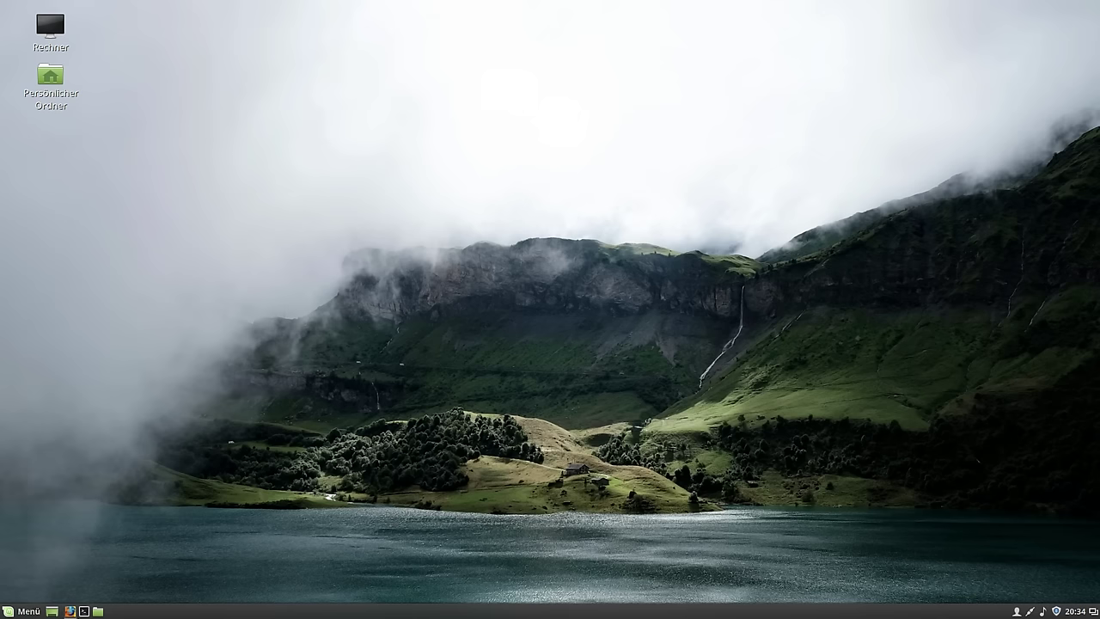
Start the text editor with elevated rights by running "gksudo xed" in a terminal and entering the account password.
left_click(84, 611)
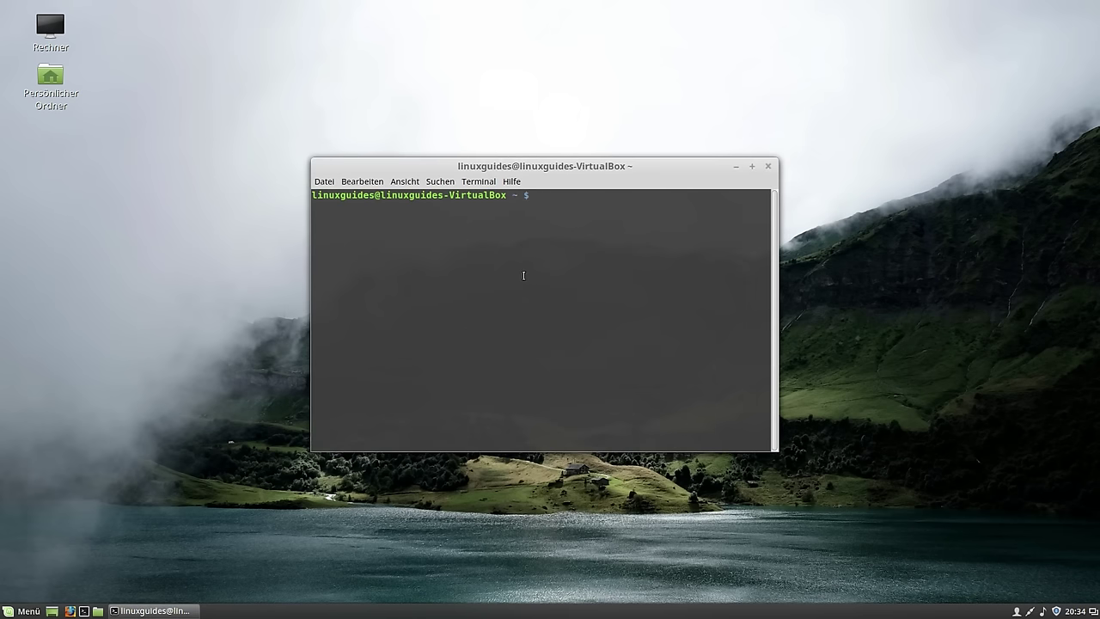
type("gksudo xed")
key("Return")
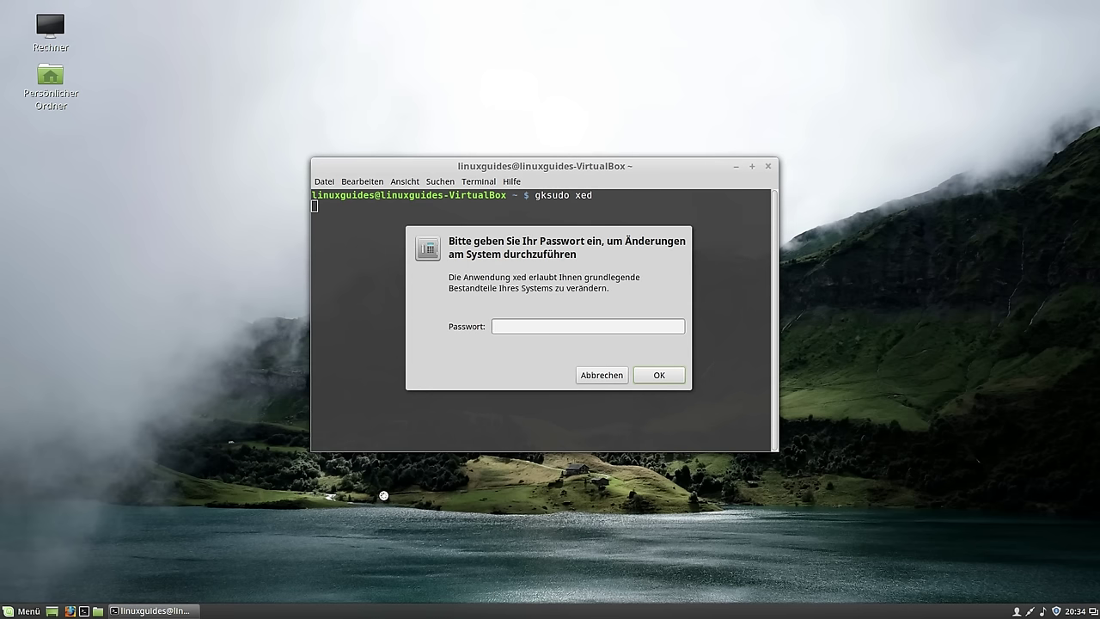
key("Return")
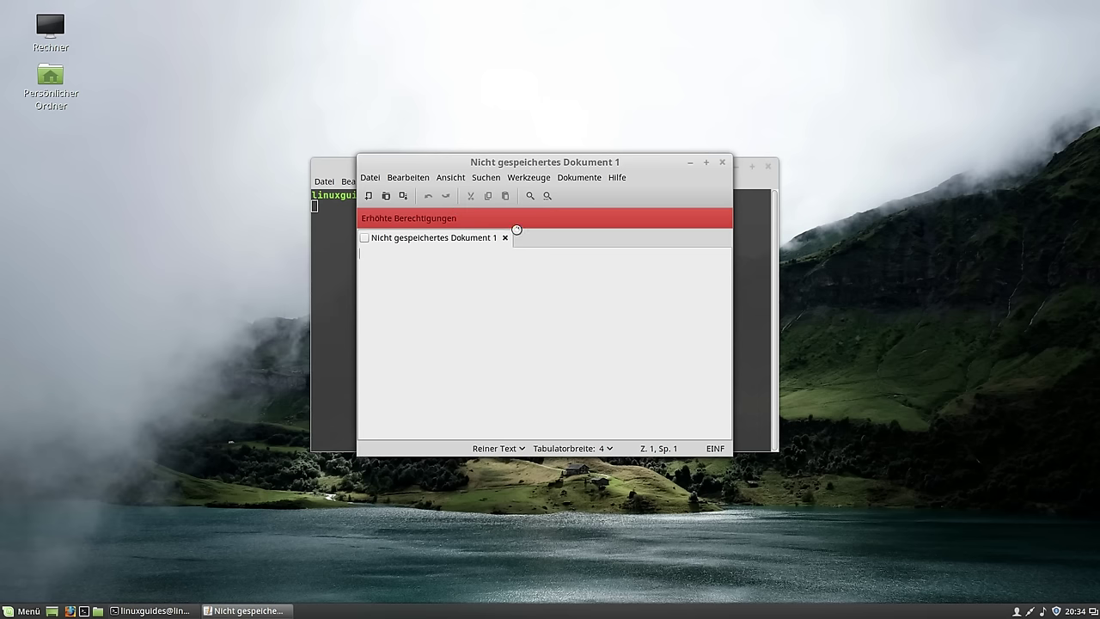
Launch a second, unprivileged text editor by searching for "xed", unmaximise it and place both editor windows side by side.
left_click_drag(551, 172, 532, 148)
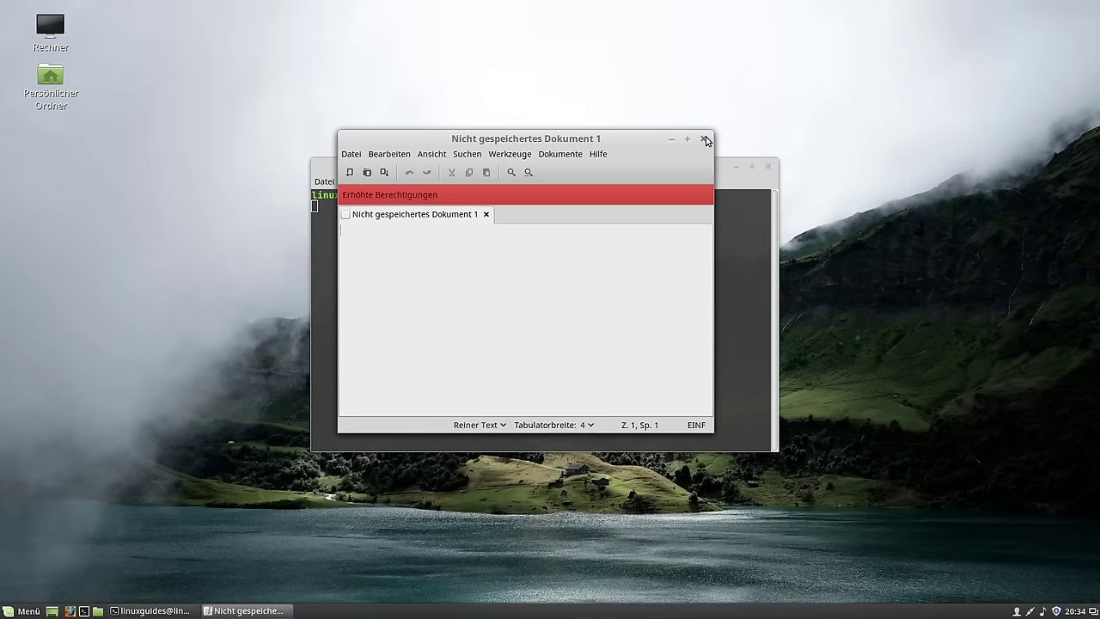
left_click(6, 612)
type("xed")
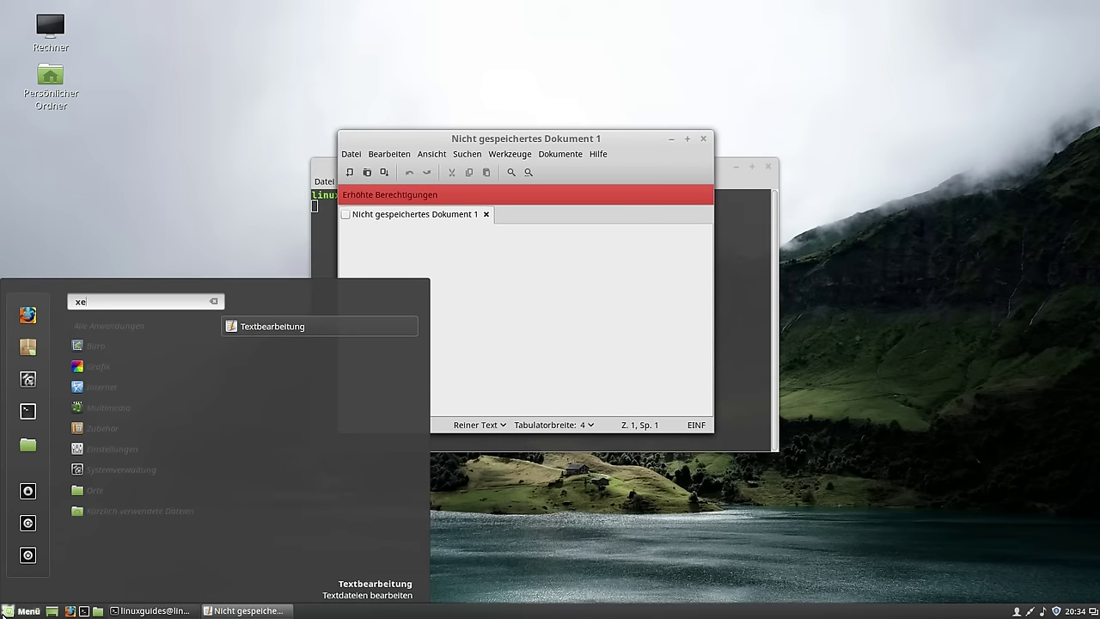
left_click(269, 326)
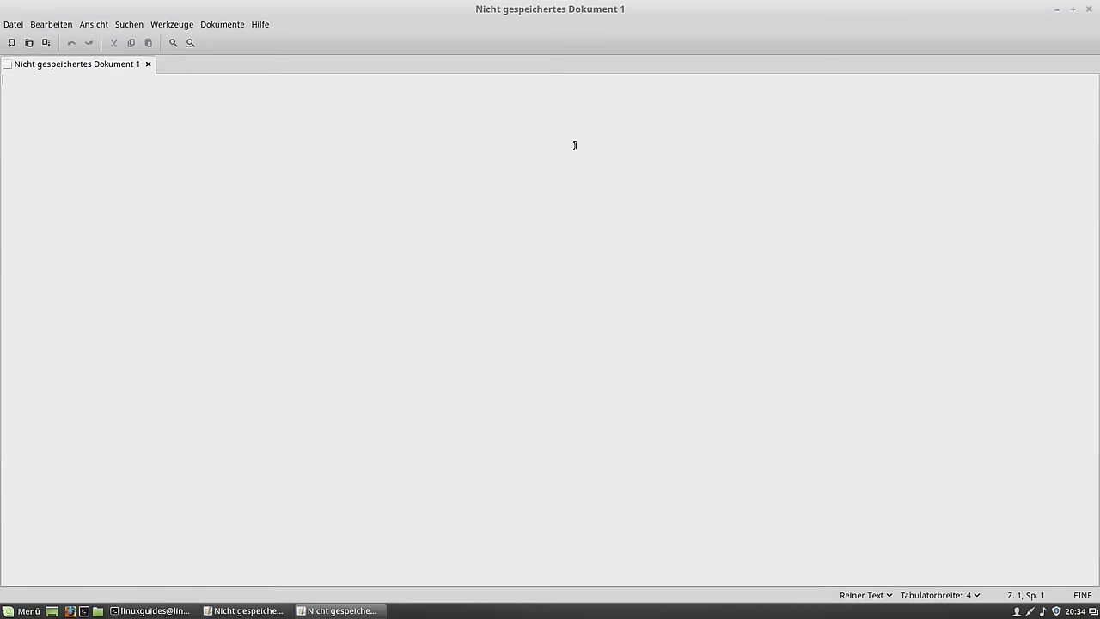
left_click(1072, 11)
left_click_drag(587, 155, 803, 137)
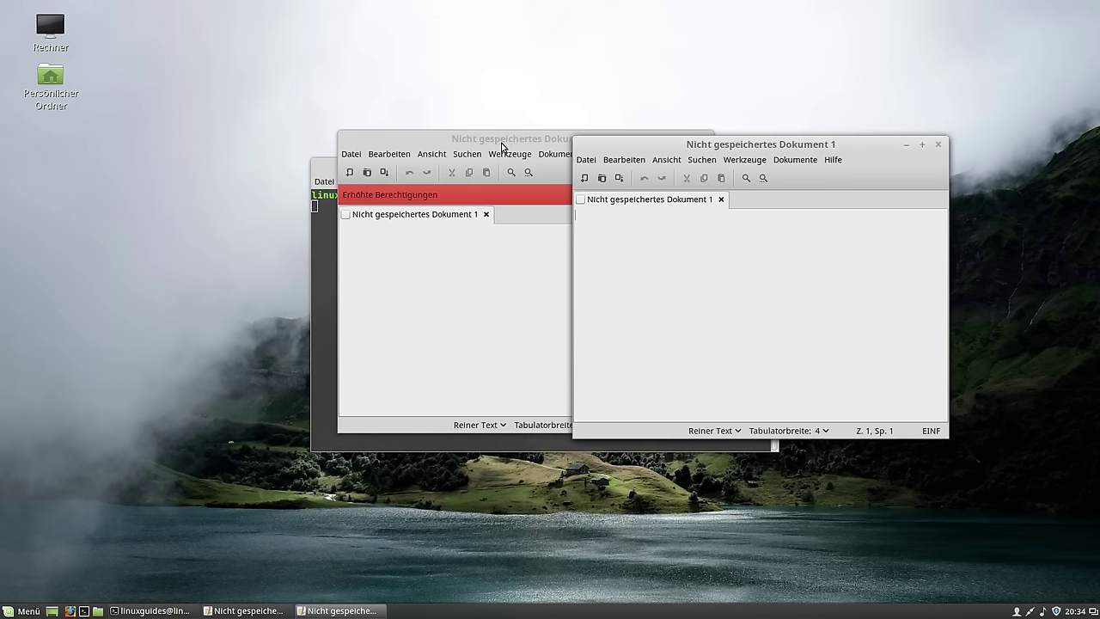
left_click_drag(507, 145, 335, 163)
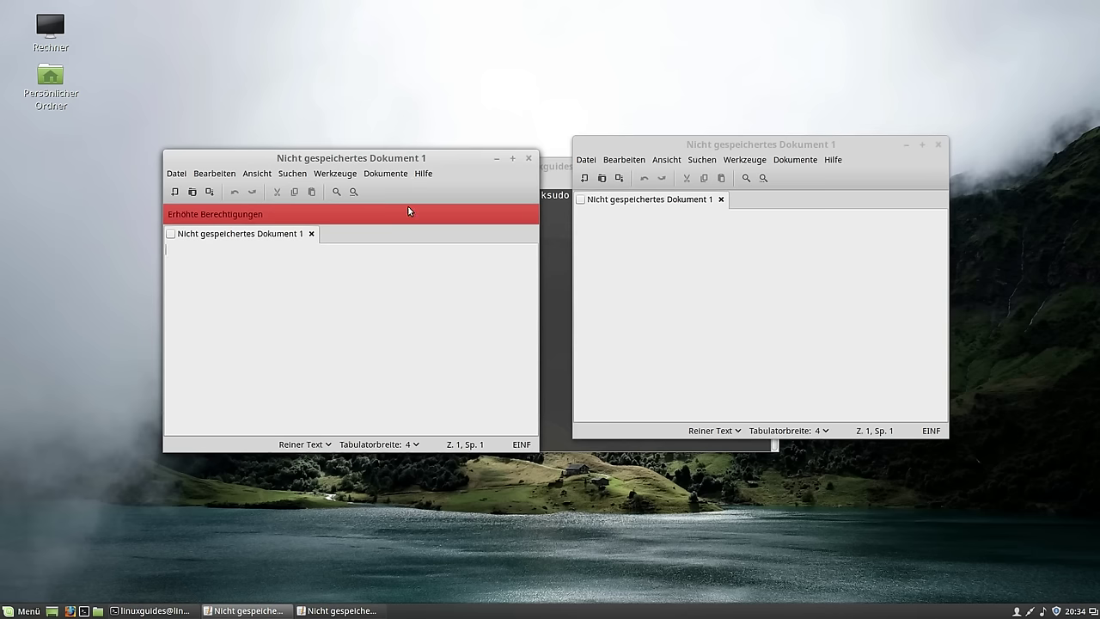
Close both text editor windows and the terminal.
left_click(528, 158)
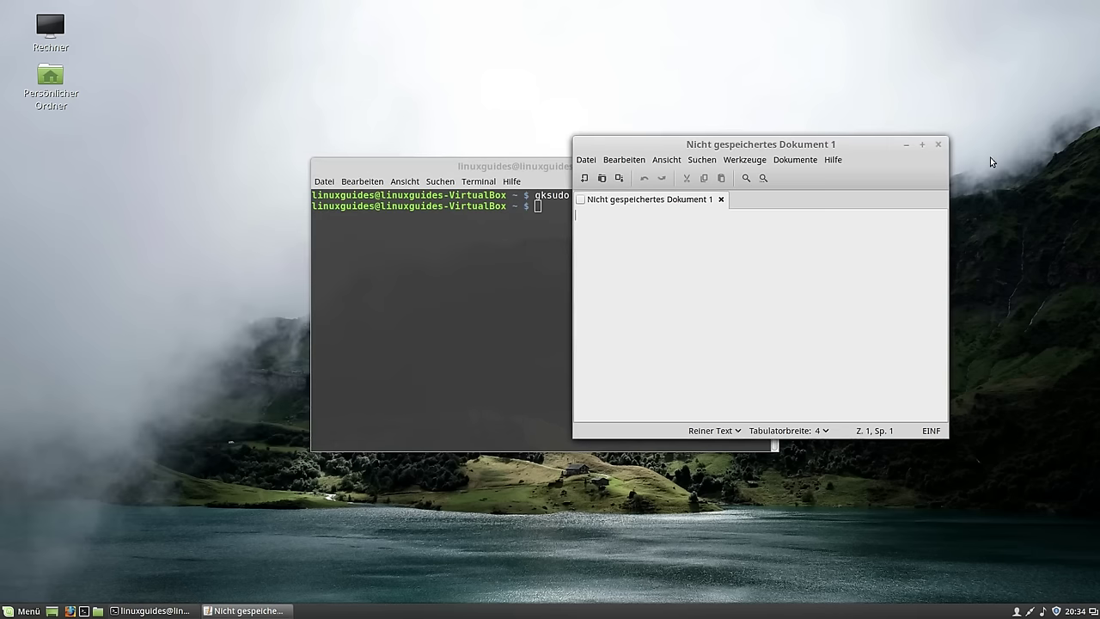
left_click(935, 148)
left_click(764, 170)
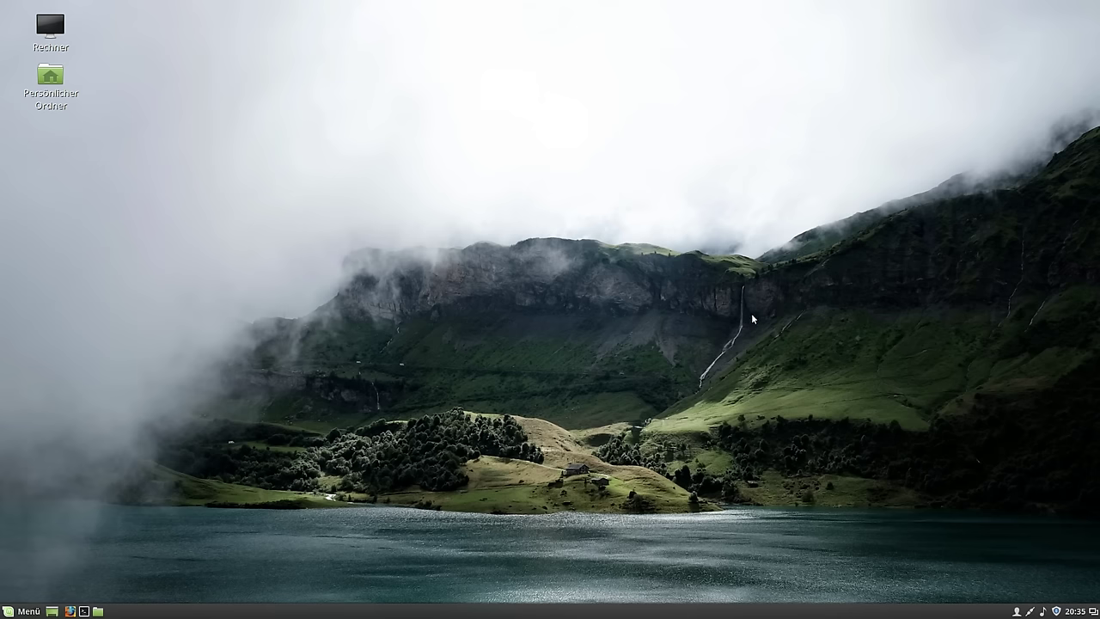
Open the update manager, show the "Herkunft" column in the update list and widen the "Neue Version" column.
left_click(1056, 611)
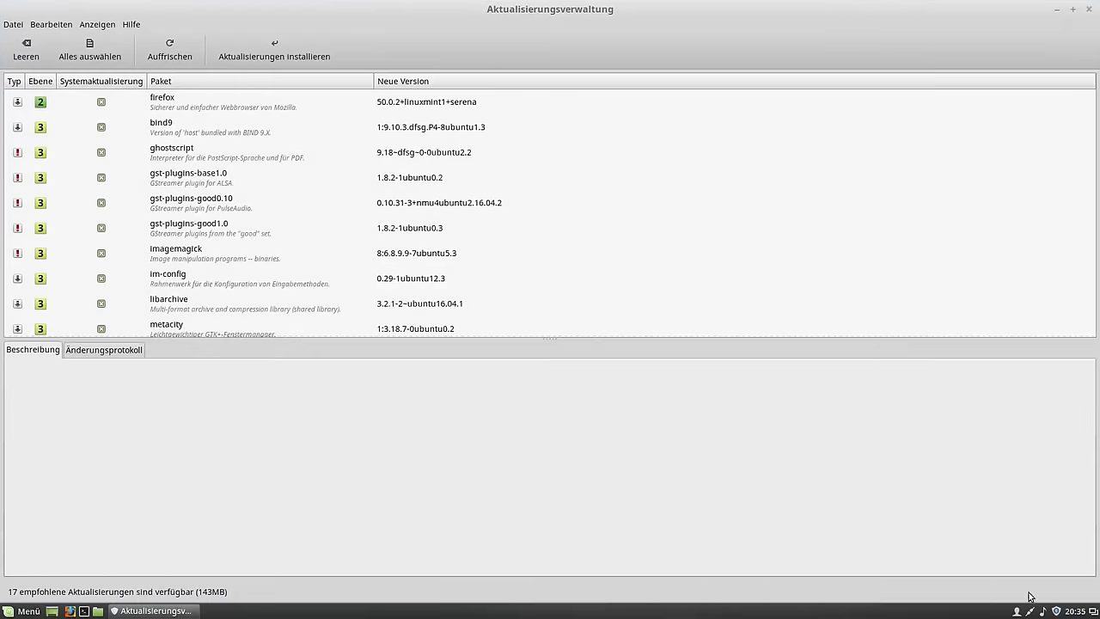
left_click(98, 24)
mouse_move(109, 39)
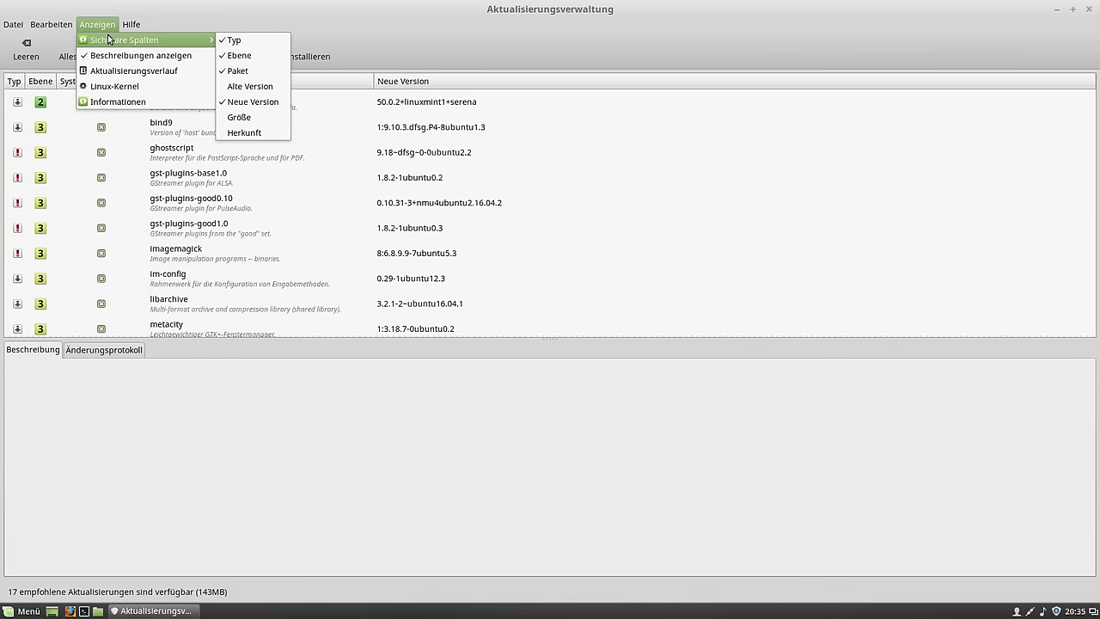
left_click(244, 133)
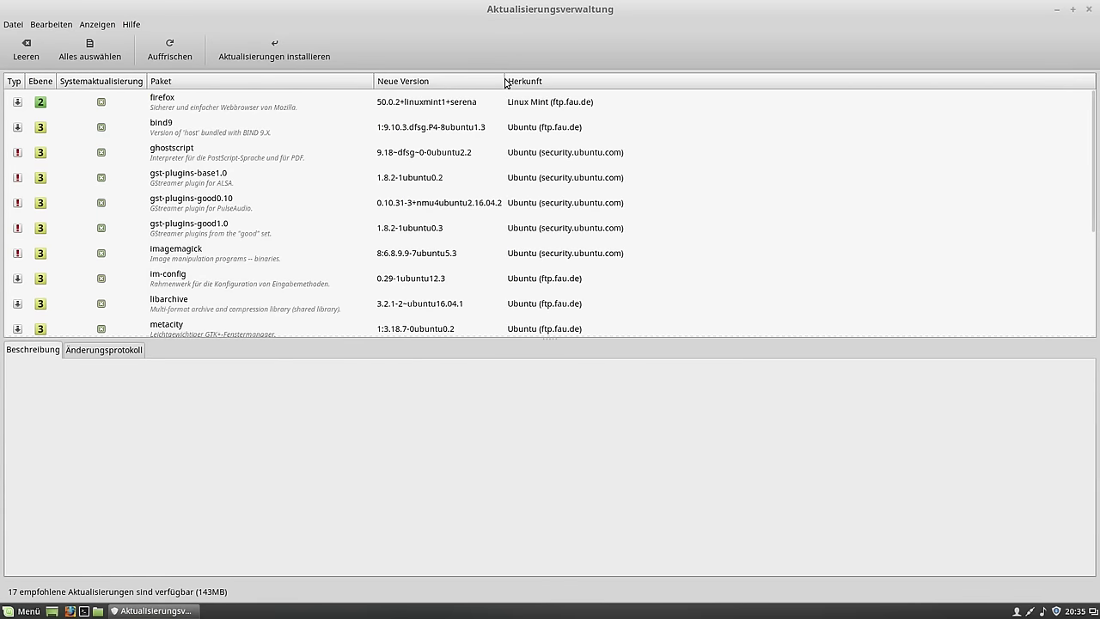
left_click_drag(505, 81, 547, 79)
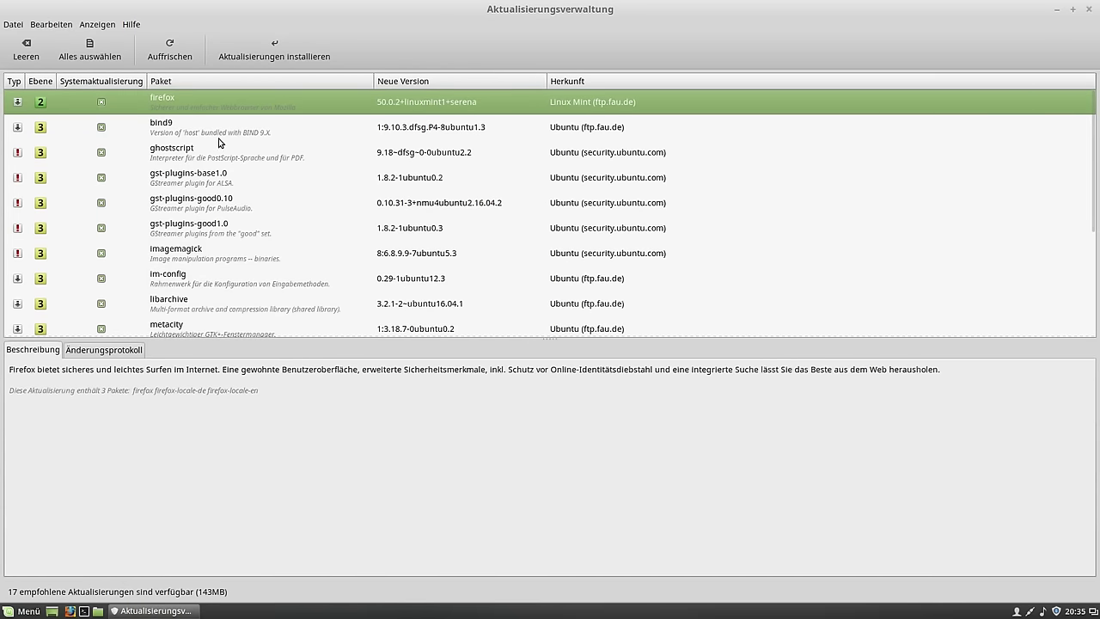
Examine the origins of the available updates across the whole list and read the description of the gst-plugins-good0.10 package.
scroll(347, 180, "down", 4)
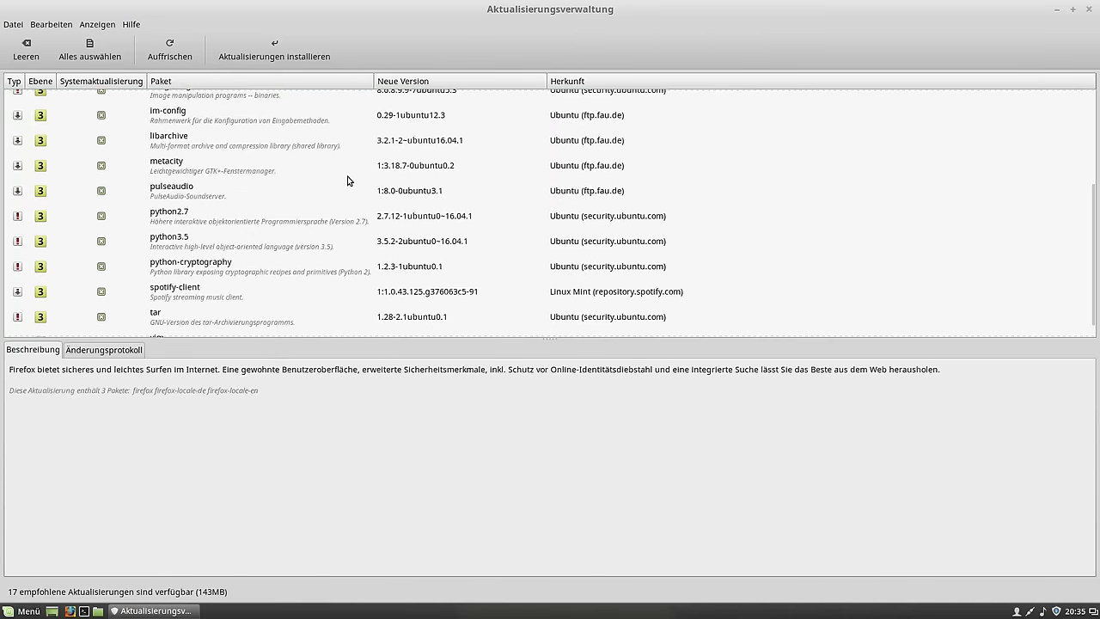
scroll(391, 185, "up", 5)
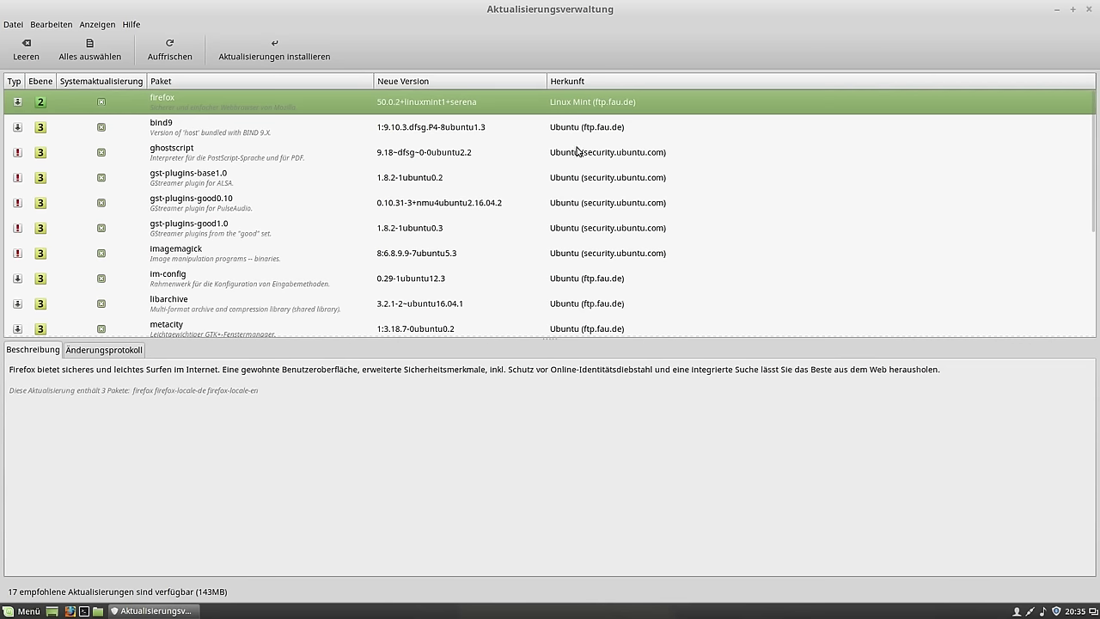
scroll(565, 182, "down", 5)
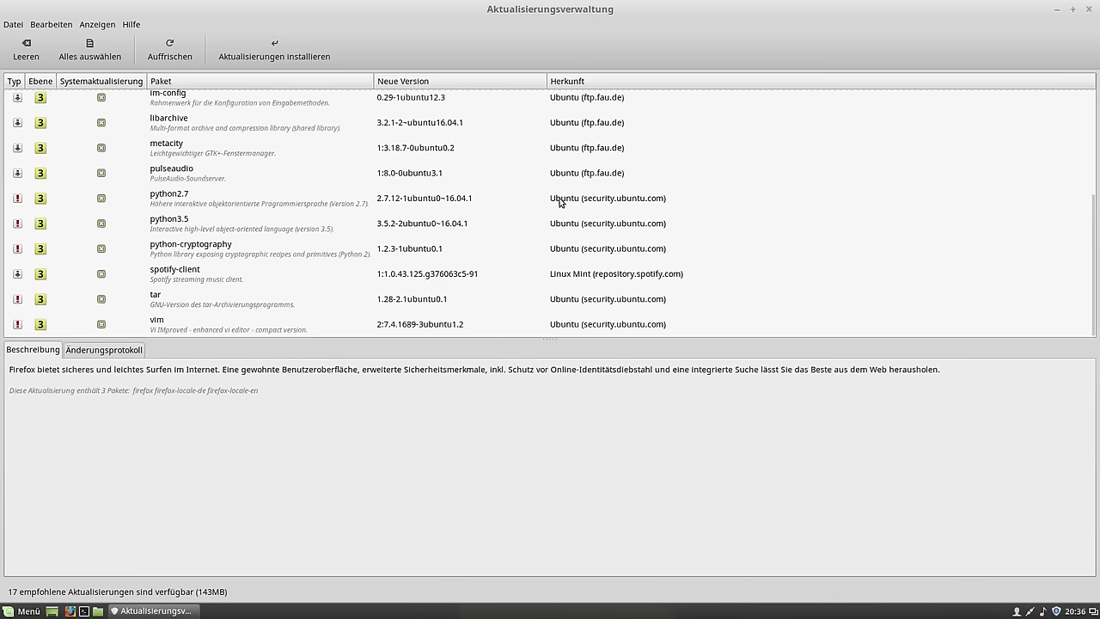
scroll(560, 202, "up", 5)
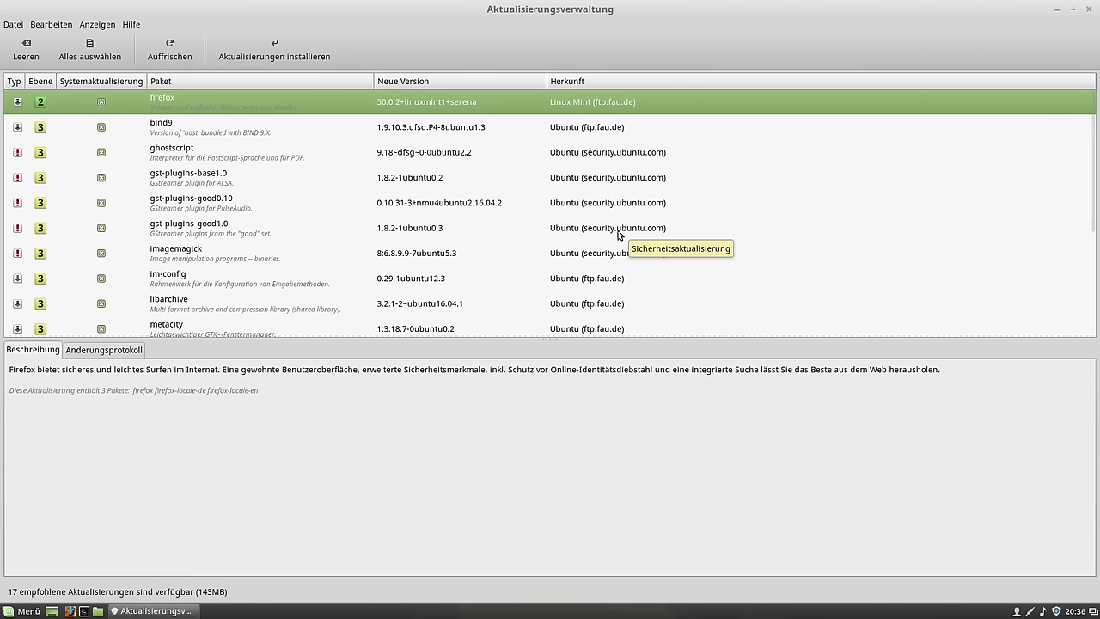
scroll(619, 234, "down", 4)
scroll(620, 233, "up", 4)
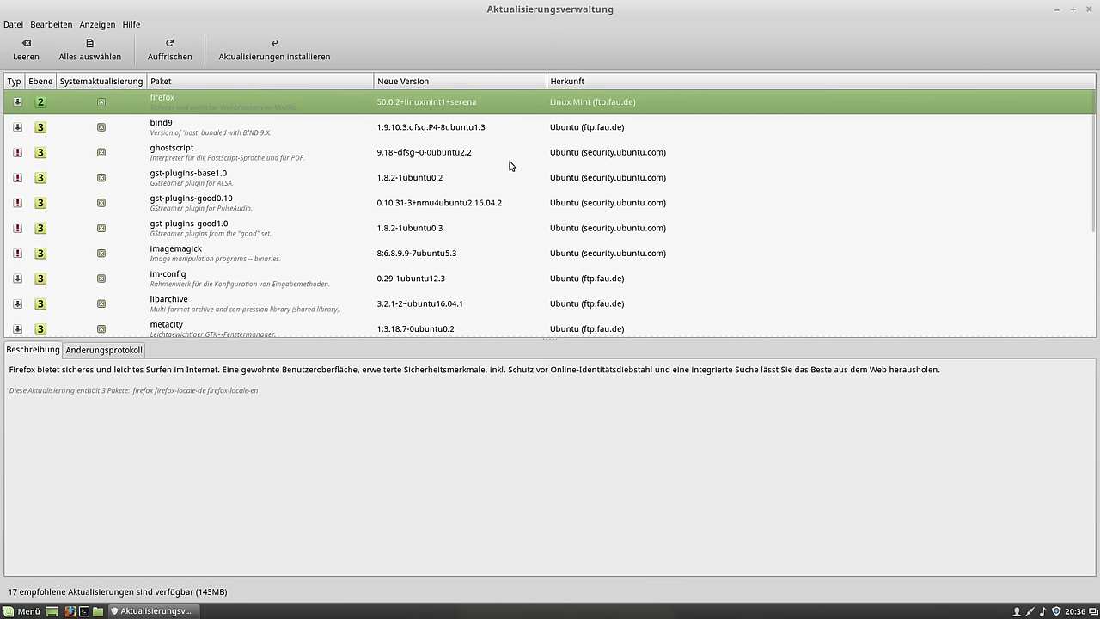
left_click(208, 199)
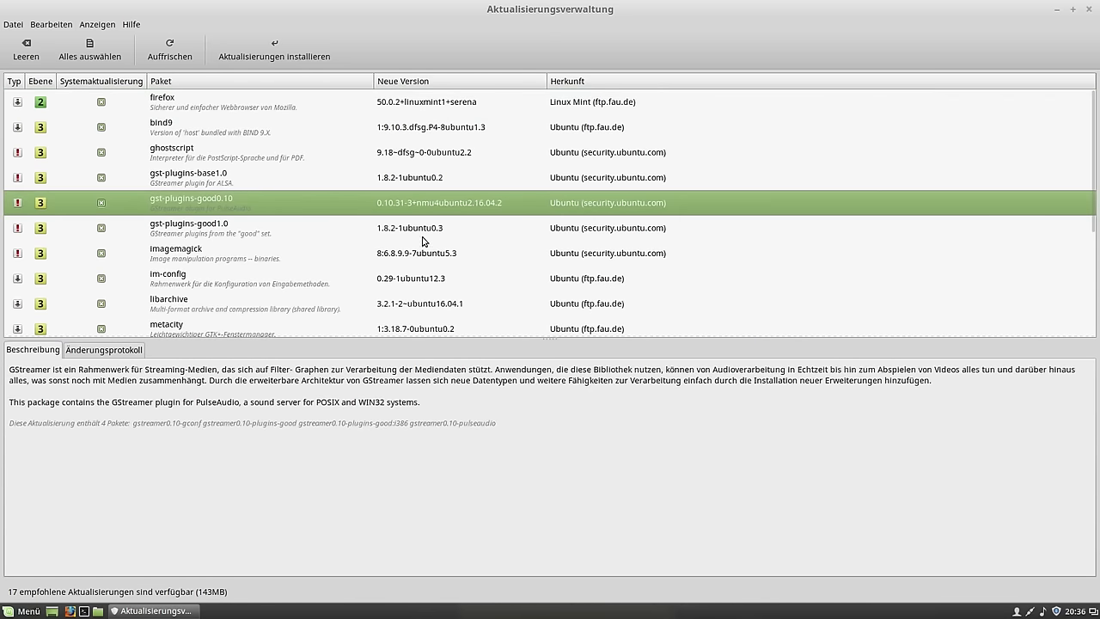
scroll(426, 238, "down", 2)
scroll(427, 238, "down", 2)
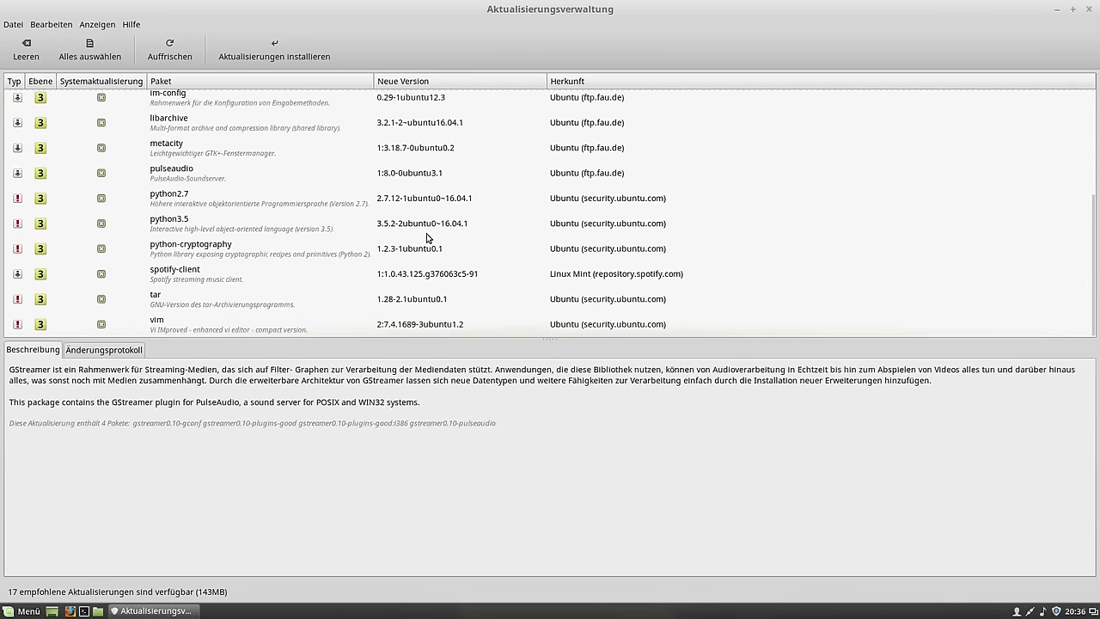